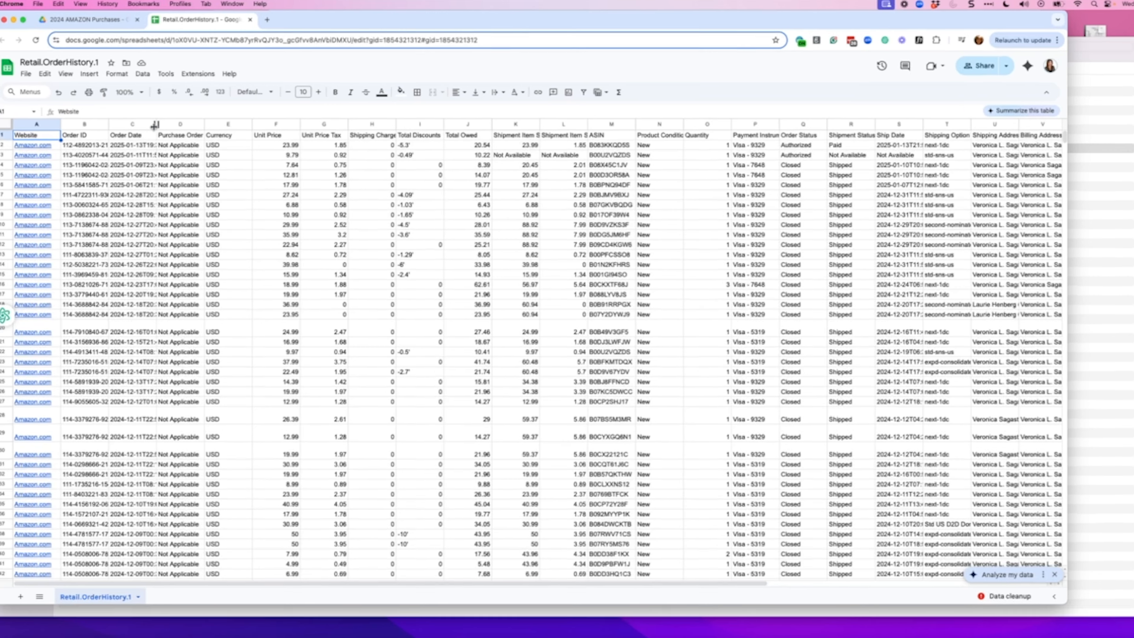
# Add filters to the header row and freeze the sheet up to row 1
pyautogui.click(5, 133)
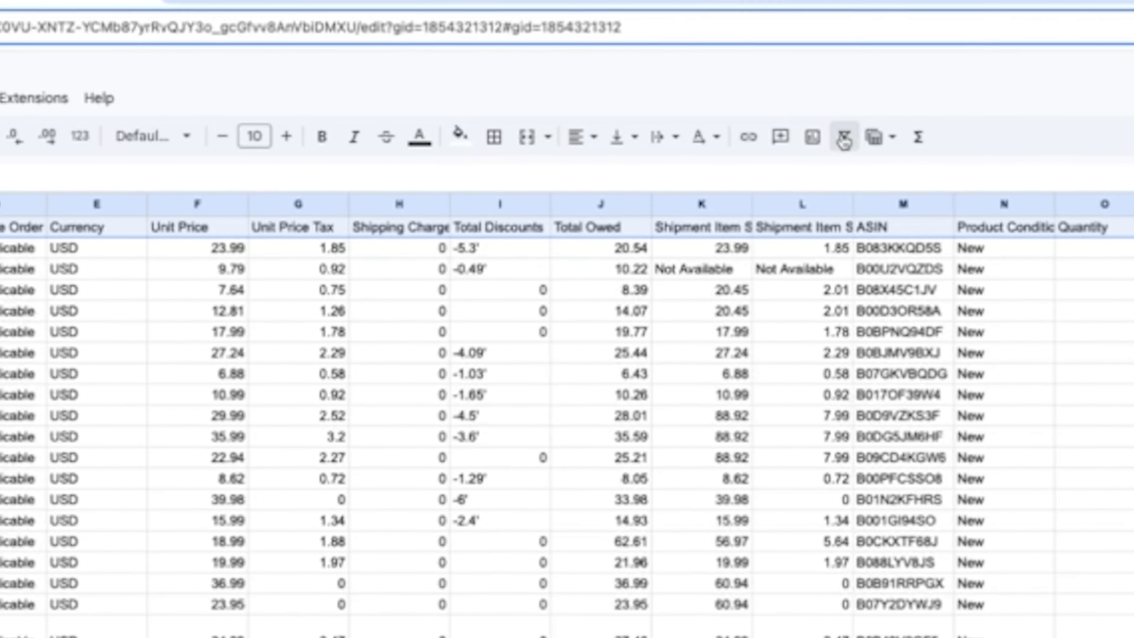
pyautogui.click(714, 141)
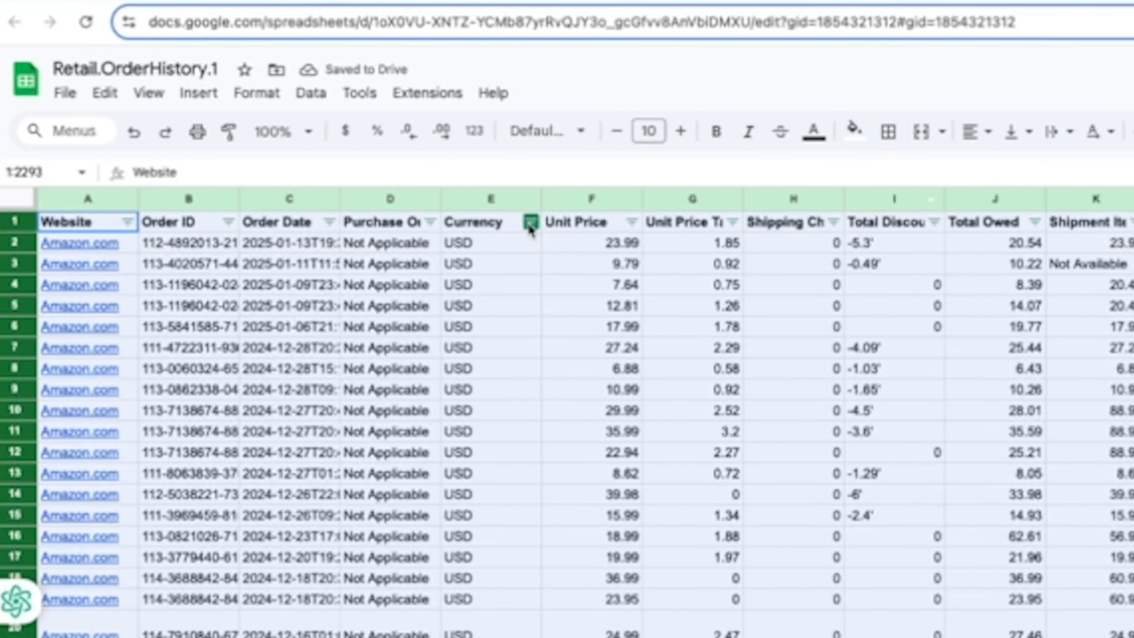
pyautogui.click(329, 222)
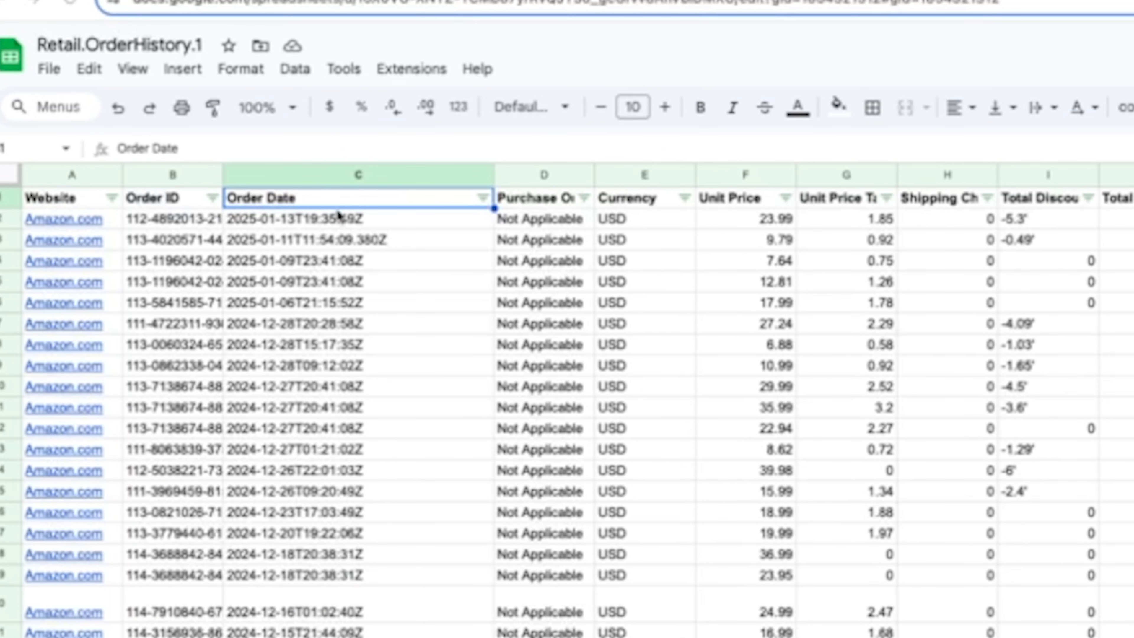
pyautogui.click(133, 69)
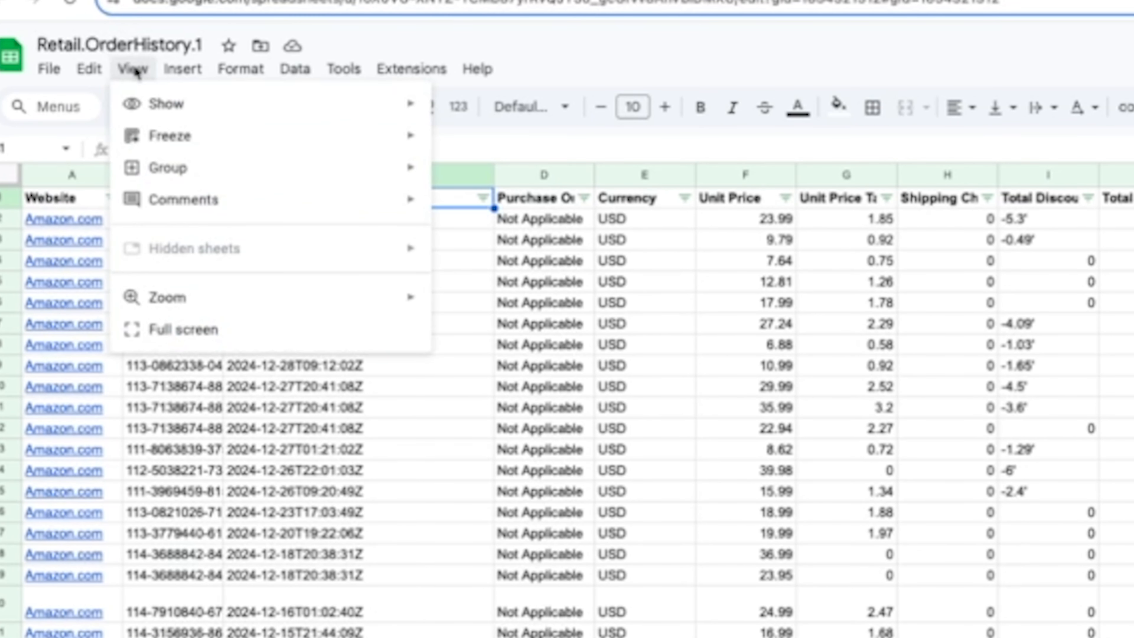
pyautogui.moveTo(170, 135)
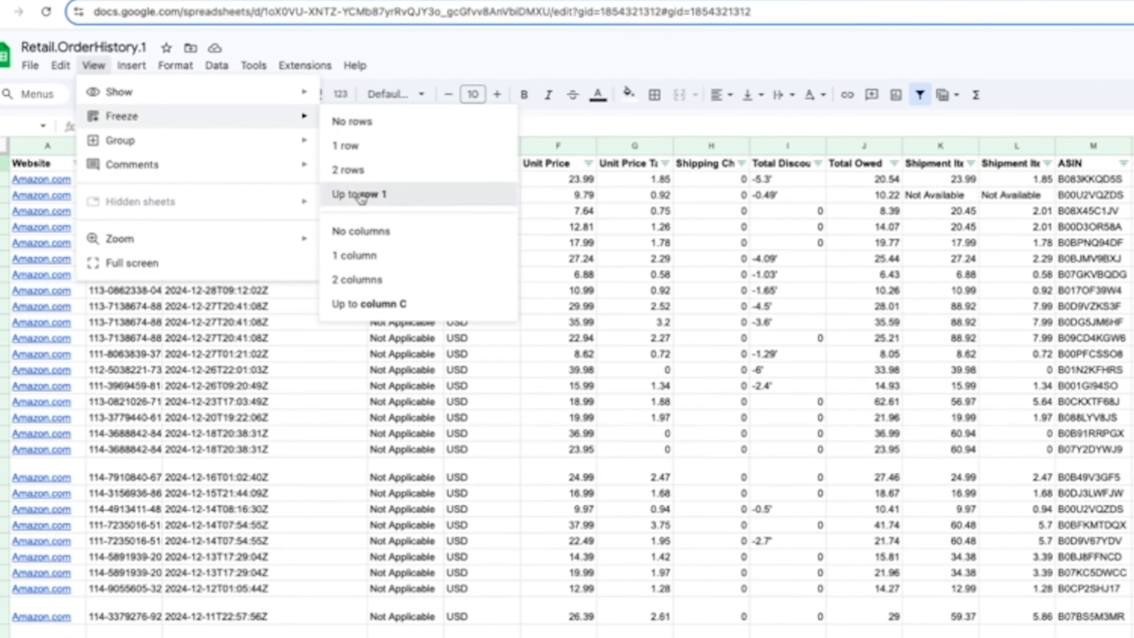
pyautogui.click(361, 195)
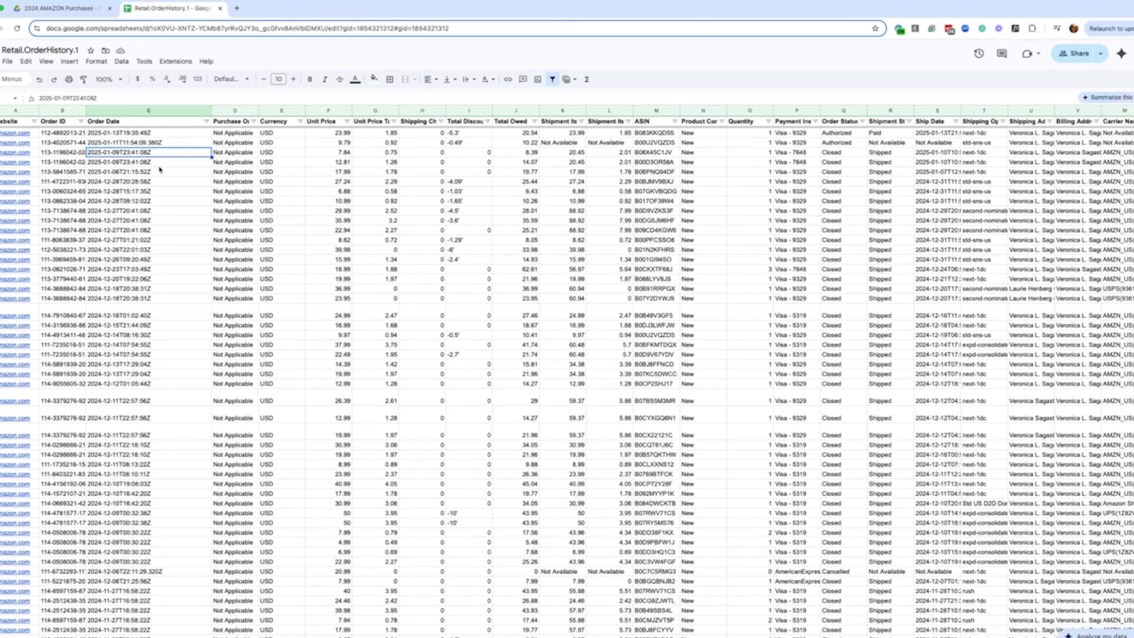
# Widen the Order ID column and fill all Order Date cells dated in 2024 with yellow
pyautogui.moveTo(88, 110); pyautogui.dragTo(120, 110)
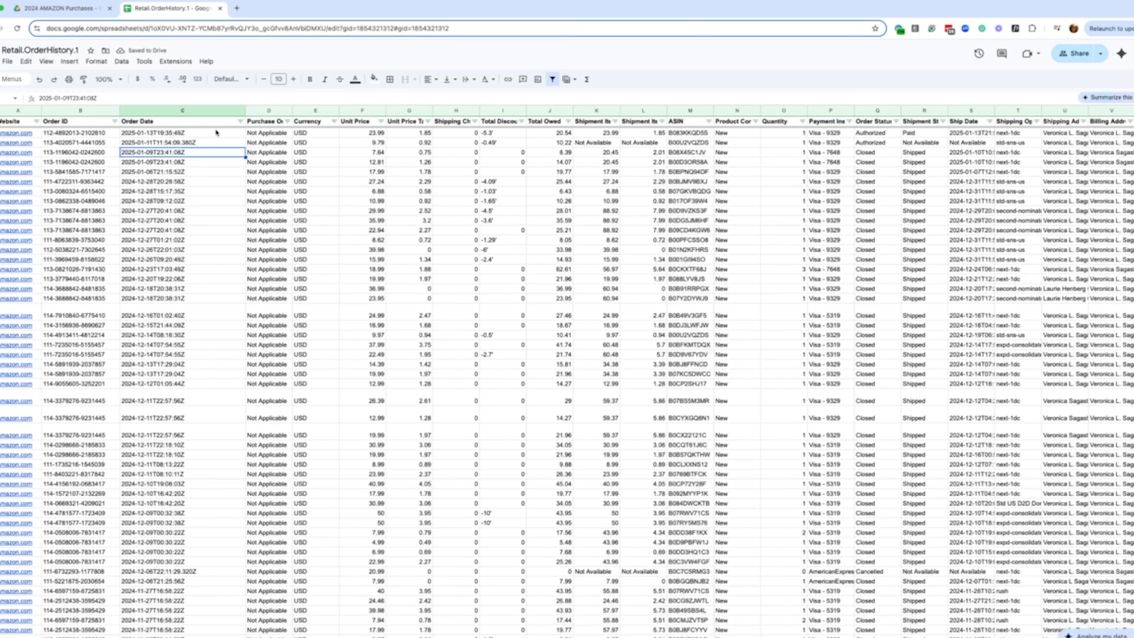
pyautogui.click(149, 183)
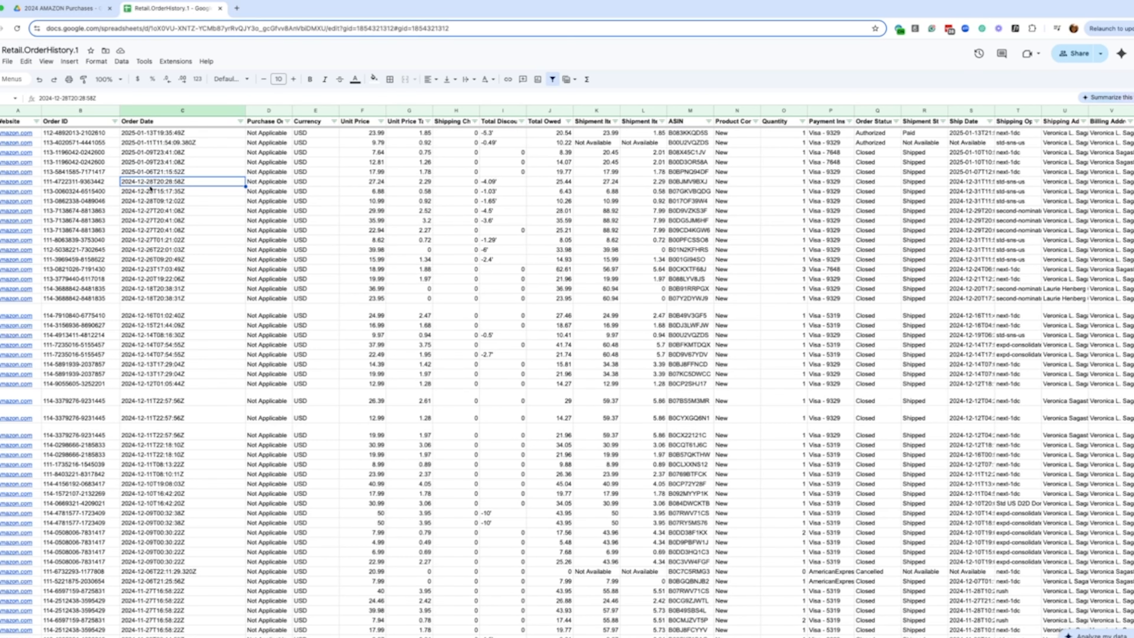
pyautogui.scroll(-15, 150, 189)
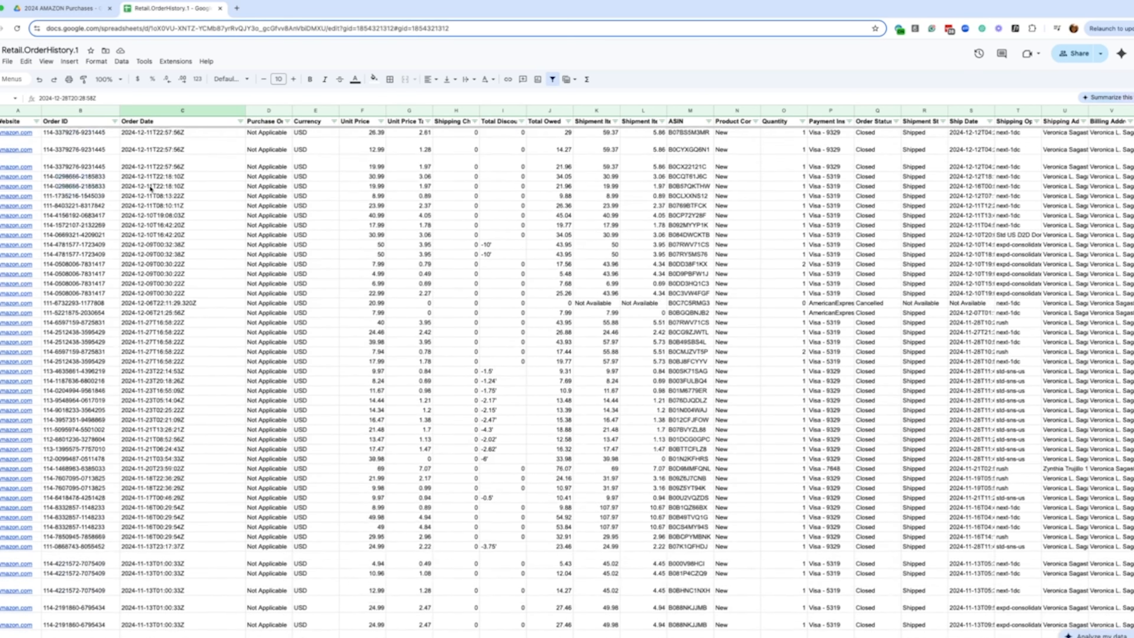
pyautogui.scroll(-20, 150, 188)
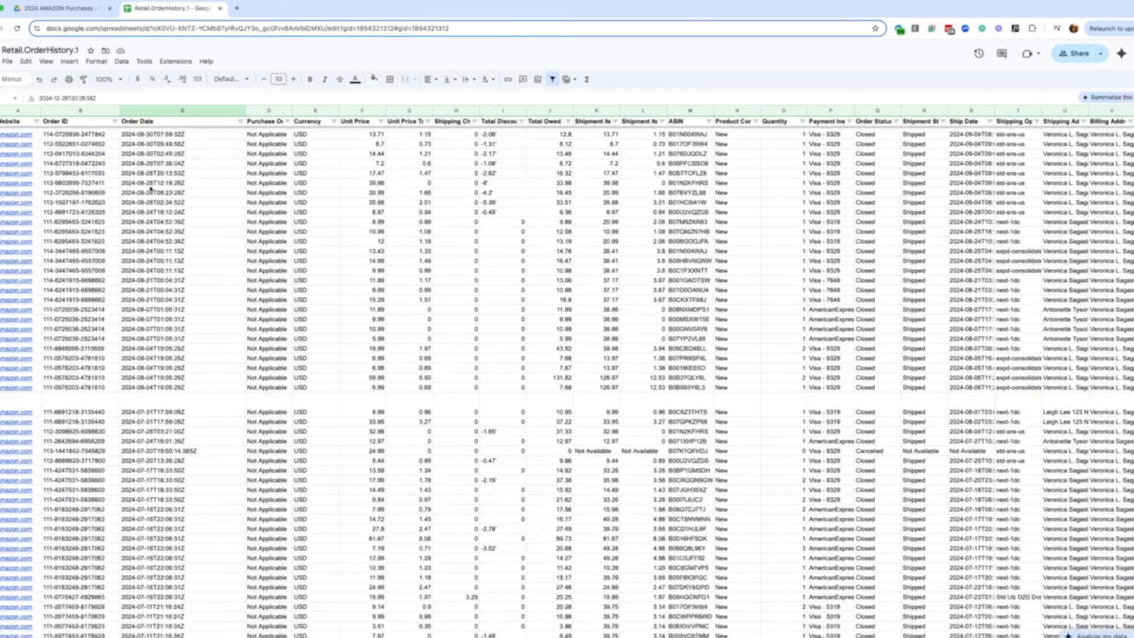
pyautogui.scroll(-20, 150, 190)
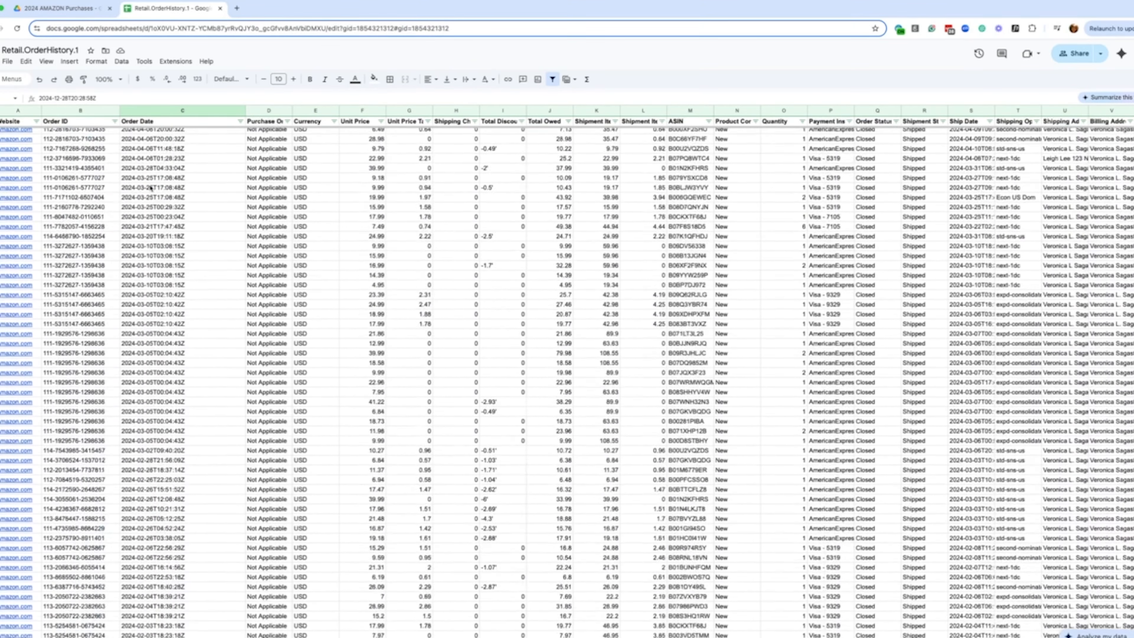
pyautogui.scroll(-9, 151, 188)
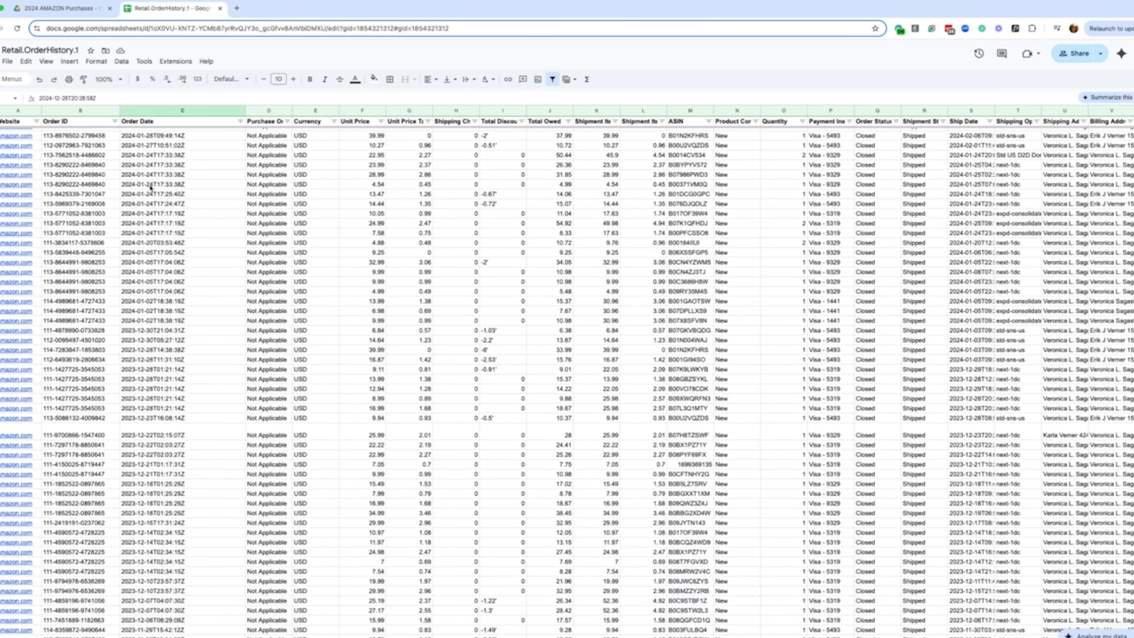
pyautogui.keyDown('shift'); pyautogui.click(148, 320); pyautogui.keyUp('shift')
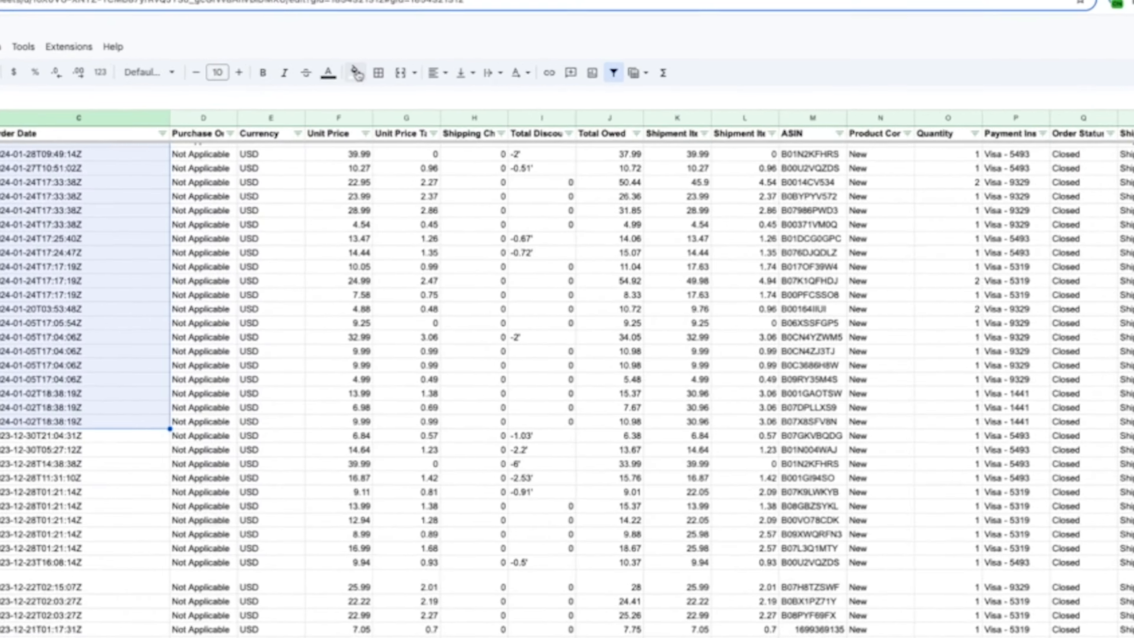
pyautogui.click(374, 79)
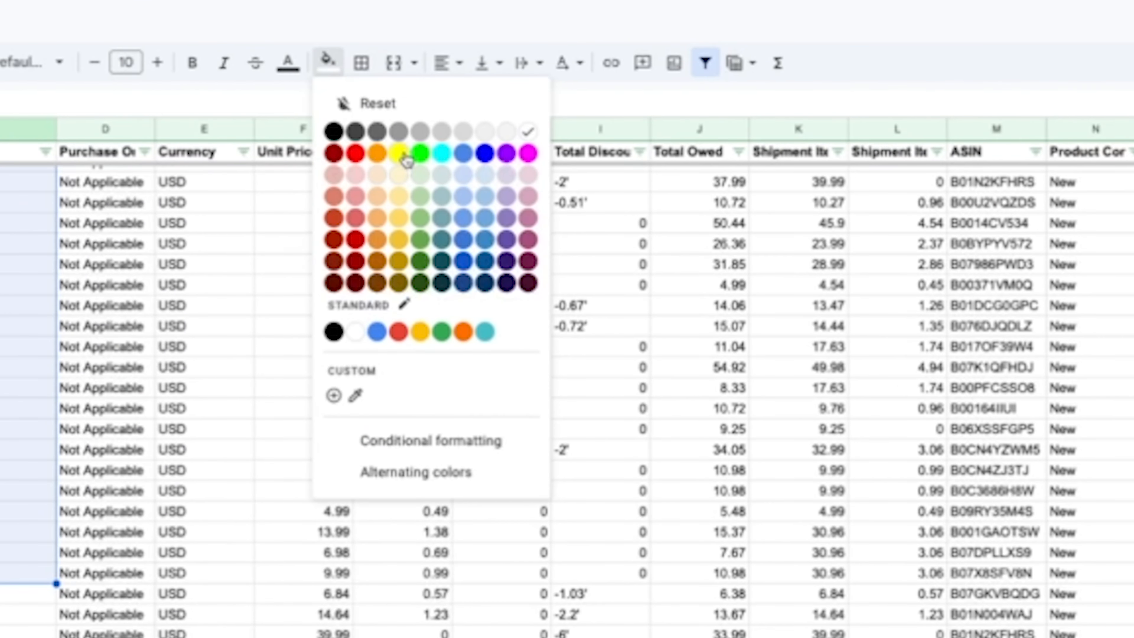
pyautogui.click(398, 153)
# Fill the three Order Date cells dated 2025-01-06 and 2025-01-09 with yellow as well
pyautogui.scroll(20, 314, 380)
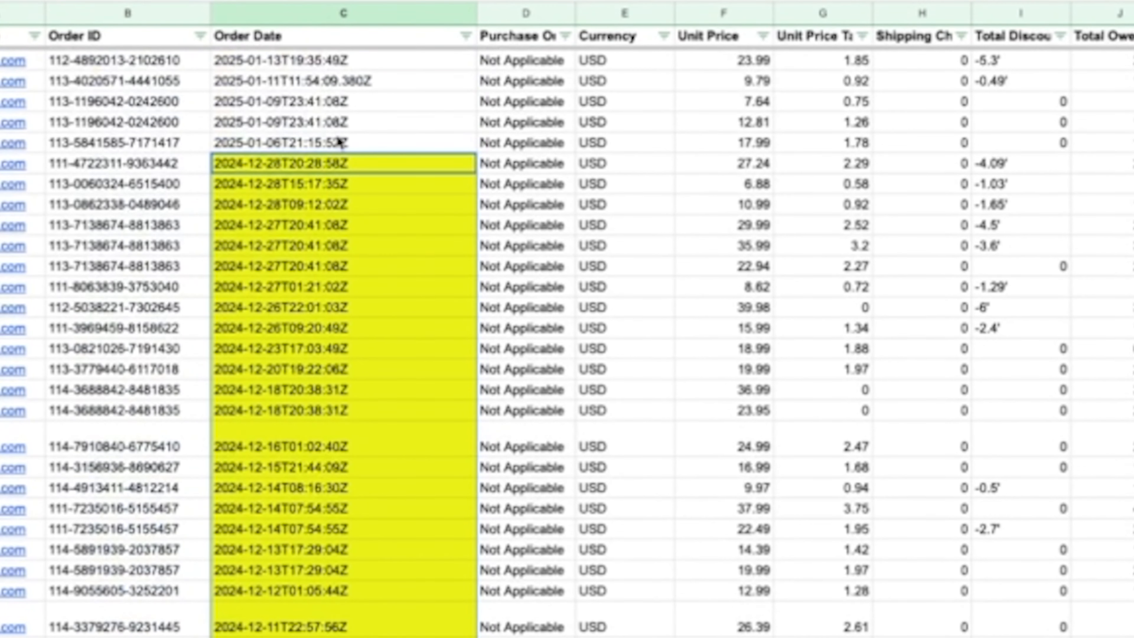
pyautogui.click(297, 143)
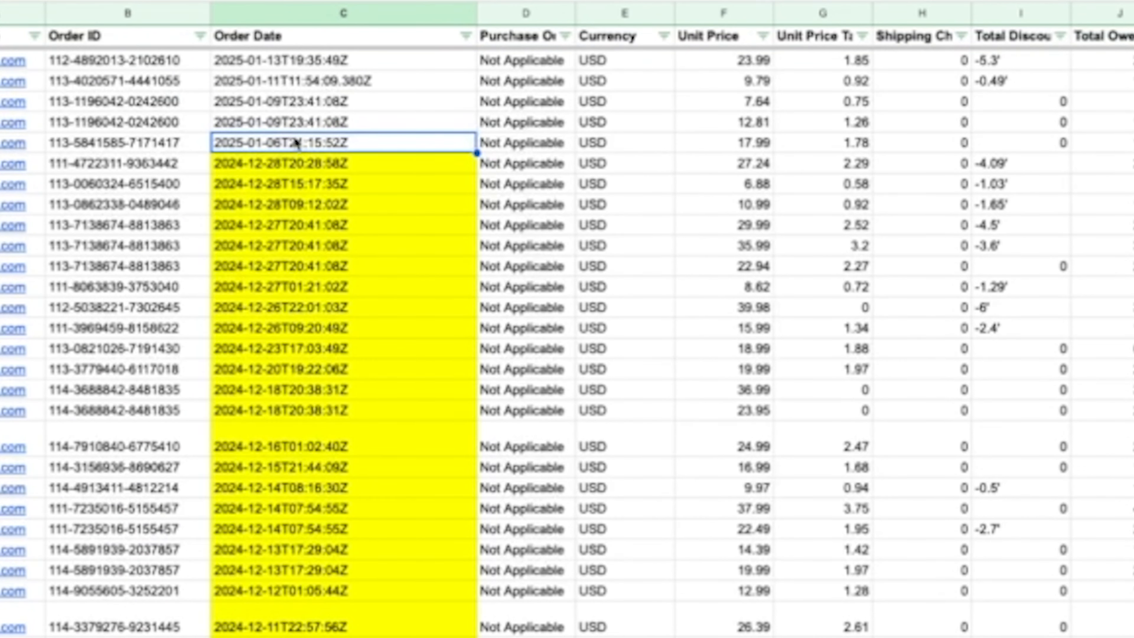
pyautogui.hotkey('shift', 'Up')
pyautogui.hotkey('shift', 'Up')
pyautogui.hotkey('shift', 'Up')
pyautogui.hotkey('shift', 'Up')
pyautogui.hotkey('shift', 'Down')
pyautogui.hotkey('shift', 'Down')
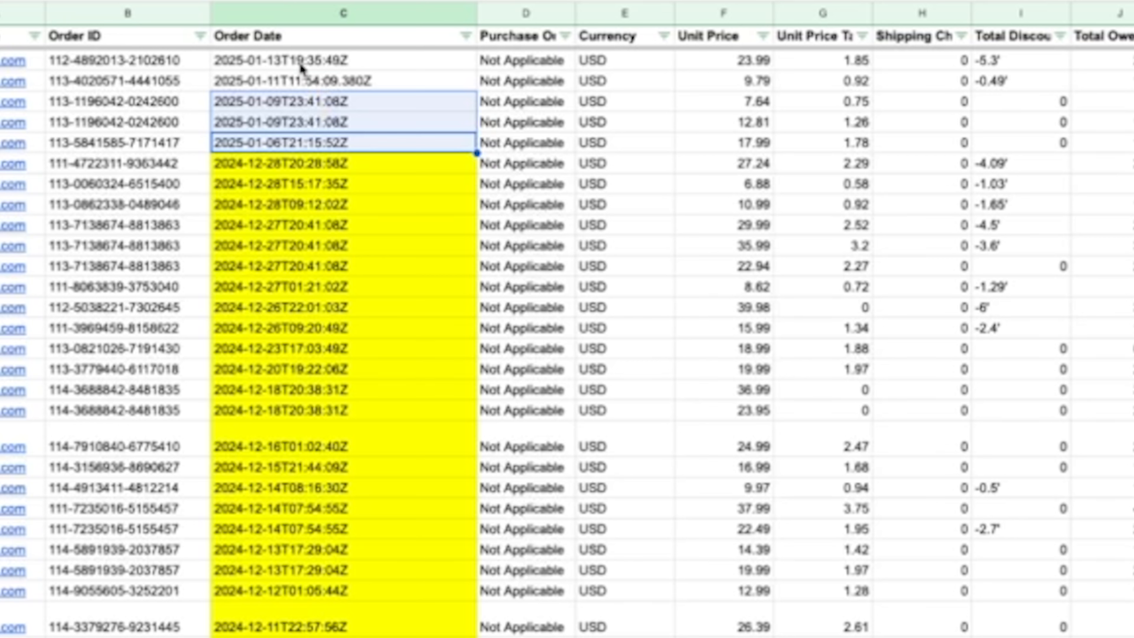
pyautogui.click(750, 1)
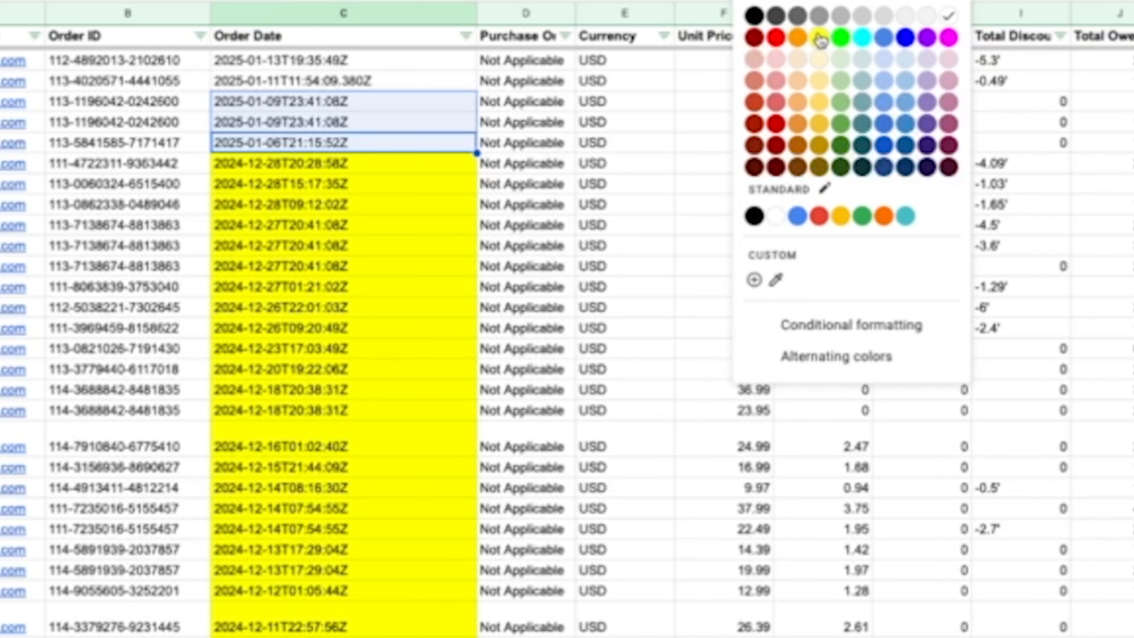
pyautogui.click(820, 39)
pyautogui.click(298, 166)
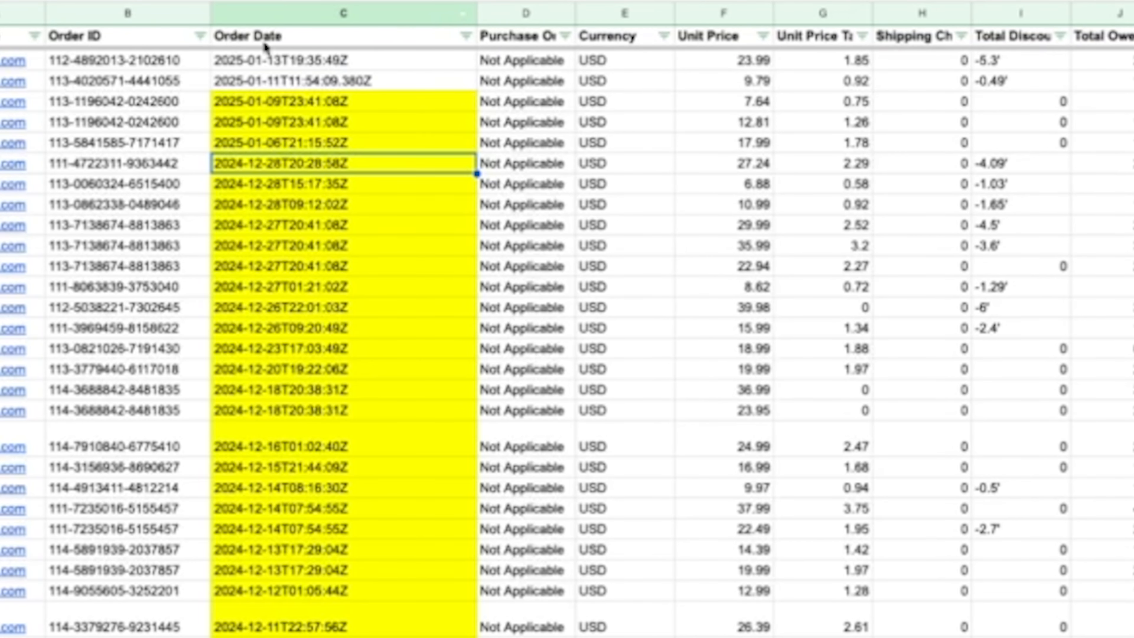
# Filter the Order Date column by yellow fill color and look through the highlighted orders
pyautogui.click(467, 35)
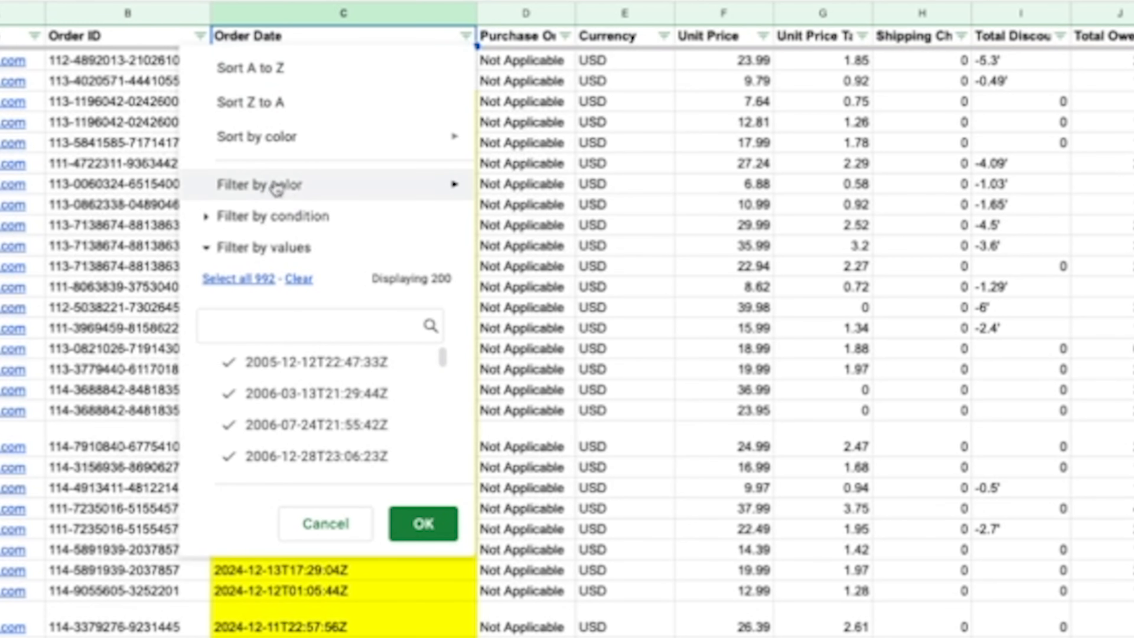
pyautogui.moveTo(251, 185)
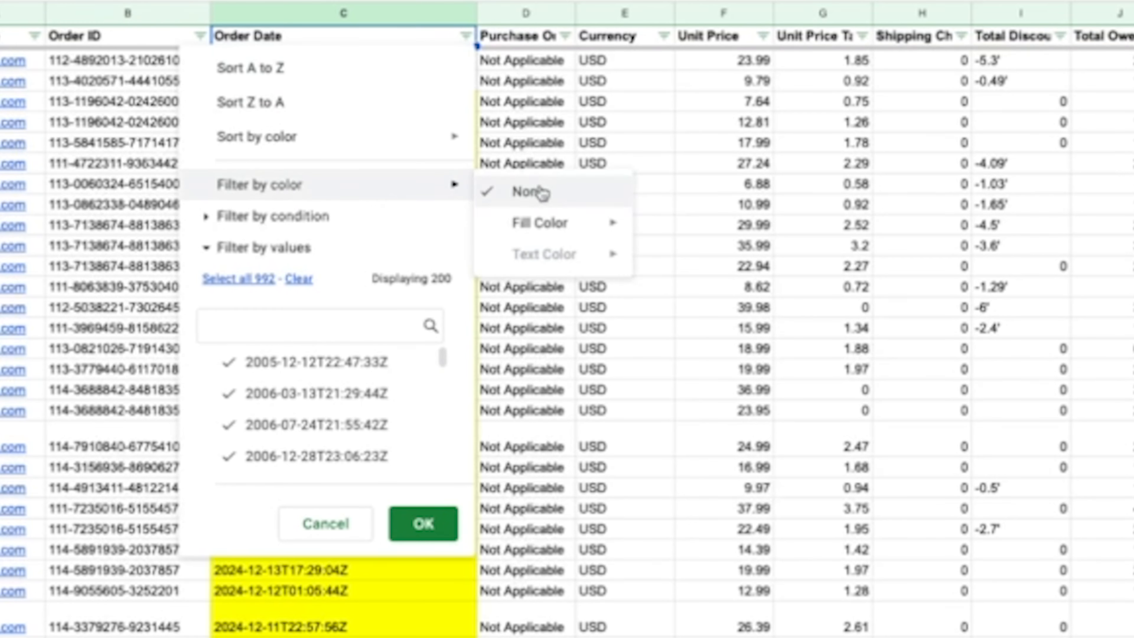
pyautogui.moveTo(610, 232)
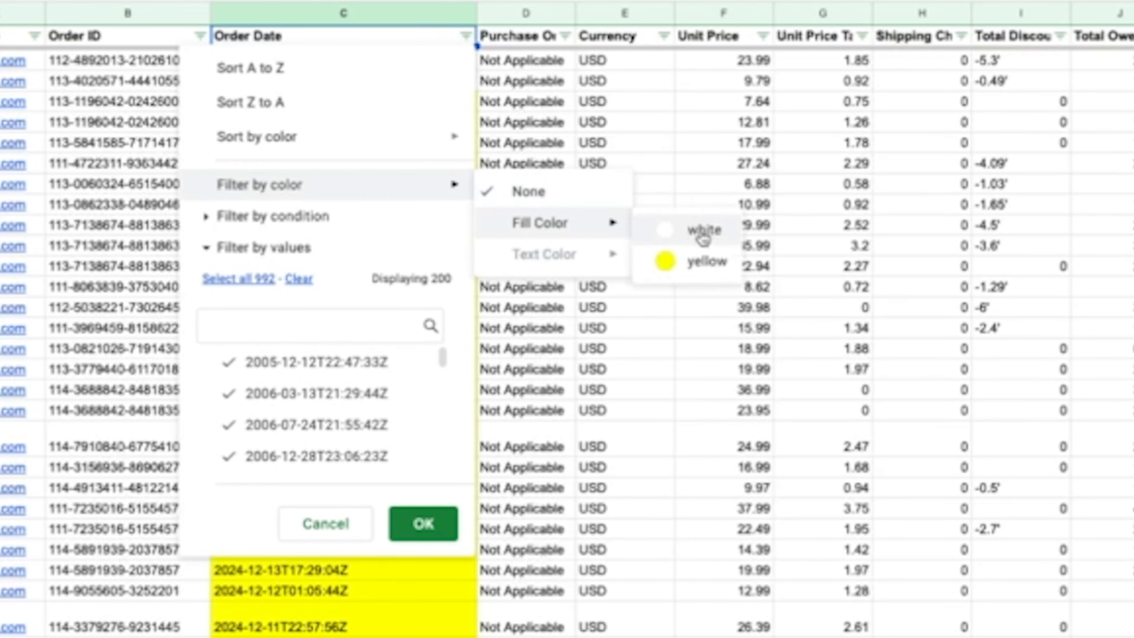
pyautogui.click(706, 268)
pyautogui.scroll(-10, 270, 245)
pyautogui.scroll(-20, 269, 244)
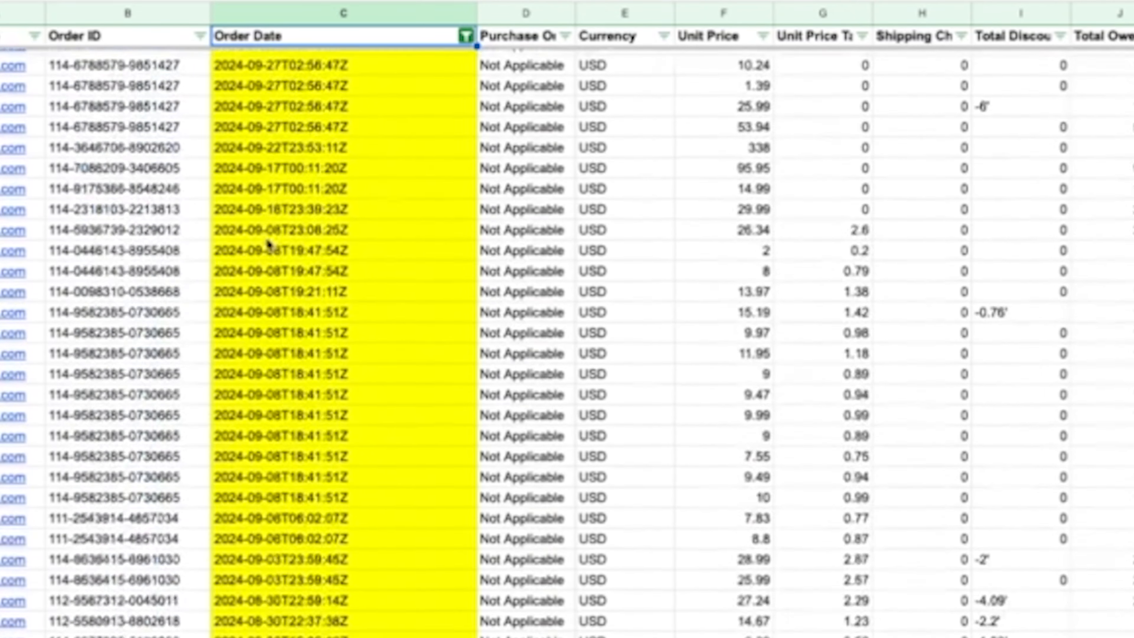
pyautogui.scroll(20, 269, 245)
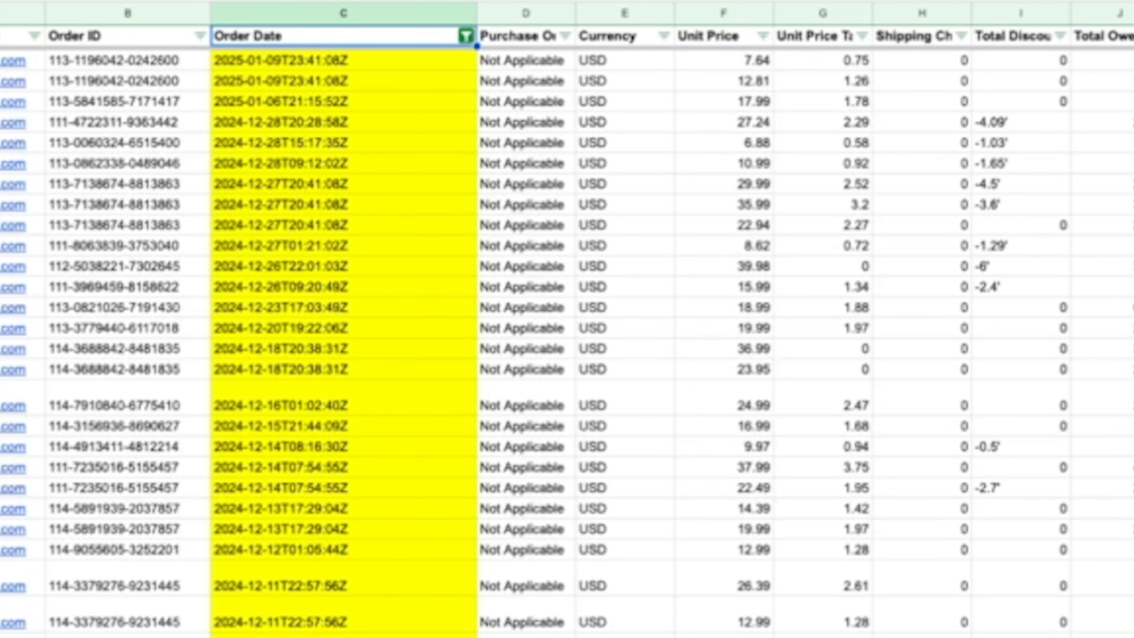
# Switch the Order Date filter to white fill color and look through the unhighlighted orders
pyautogui.click(466, 36)
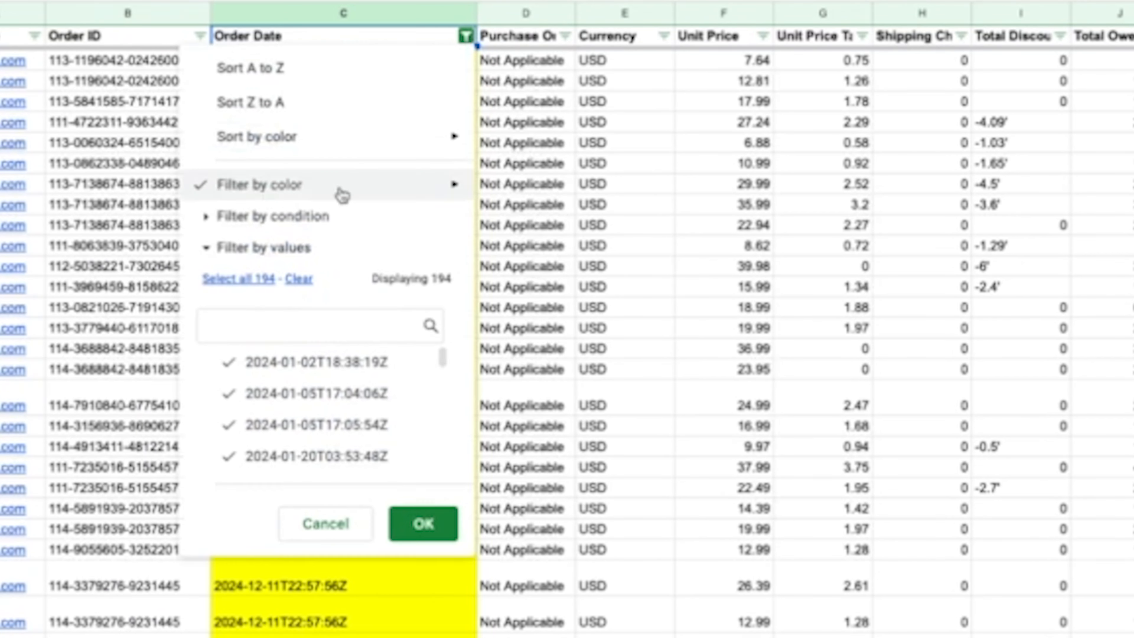
pyautogui.moveTo(400, 185)
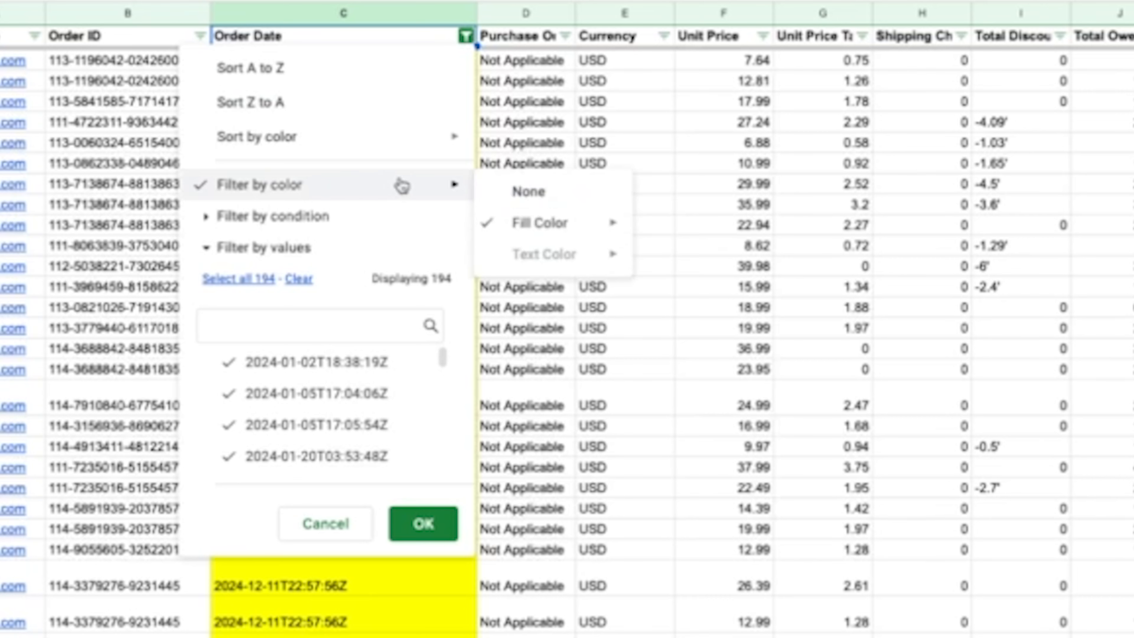
pyautogui.moveTo(550, 222)
pyautogui.click(670, 241)
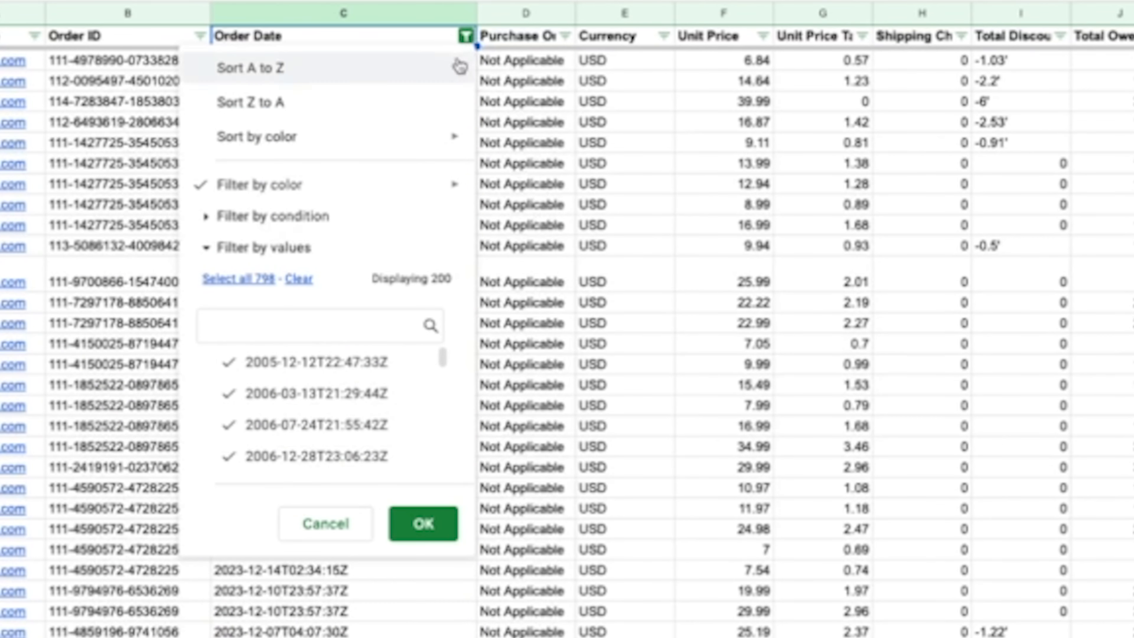
pyautogui.moveTo(464, 188)
pyautogui.moveTo(574, 232)
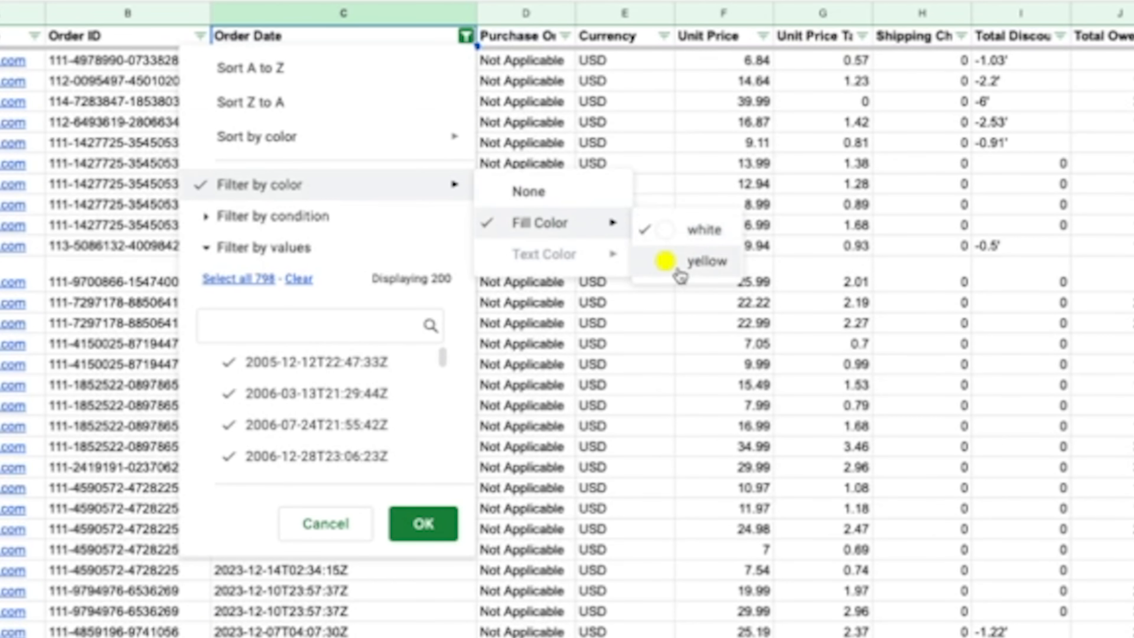
pyautogui.click(723, 143)
pyautogui.scroll(-20, 394, 369)
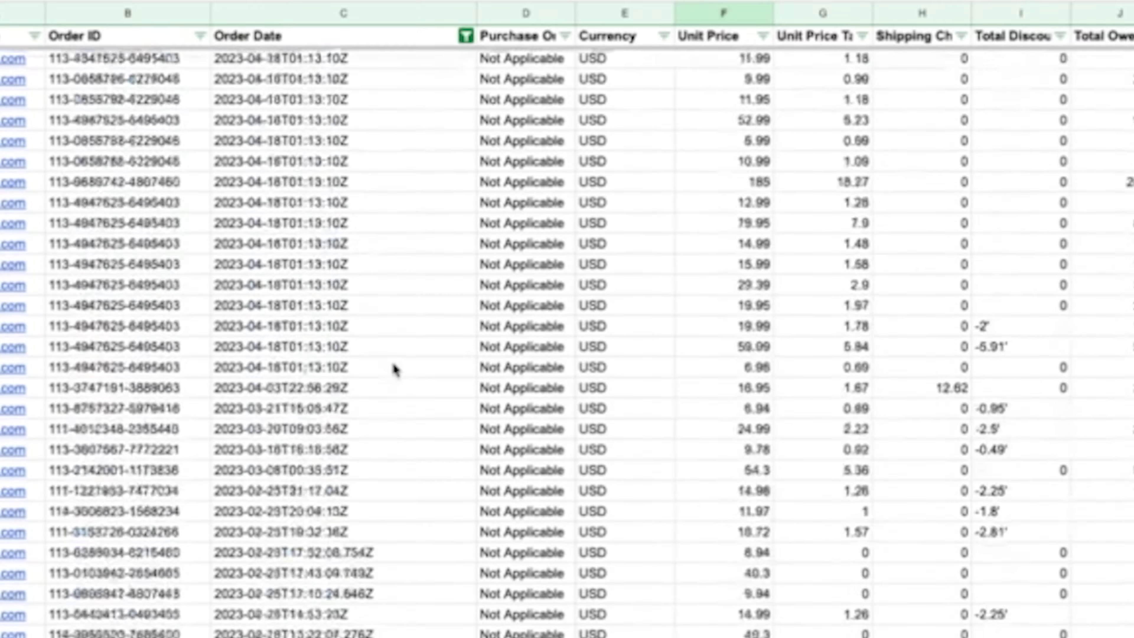
pyautogui.scroll(-20, 394, 369)
pyautogui.scroll(20, 394, 368)
pyautogui.scroll(10, 394, 368)
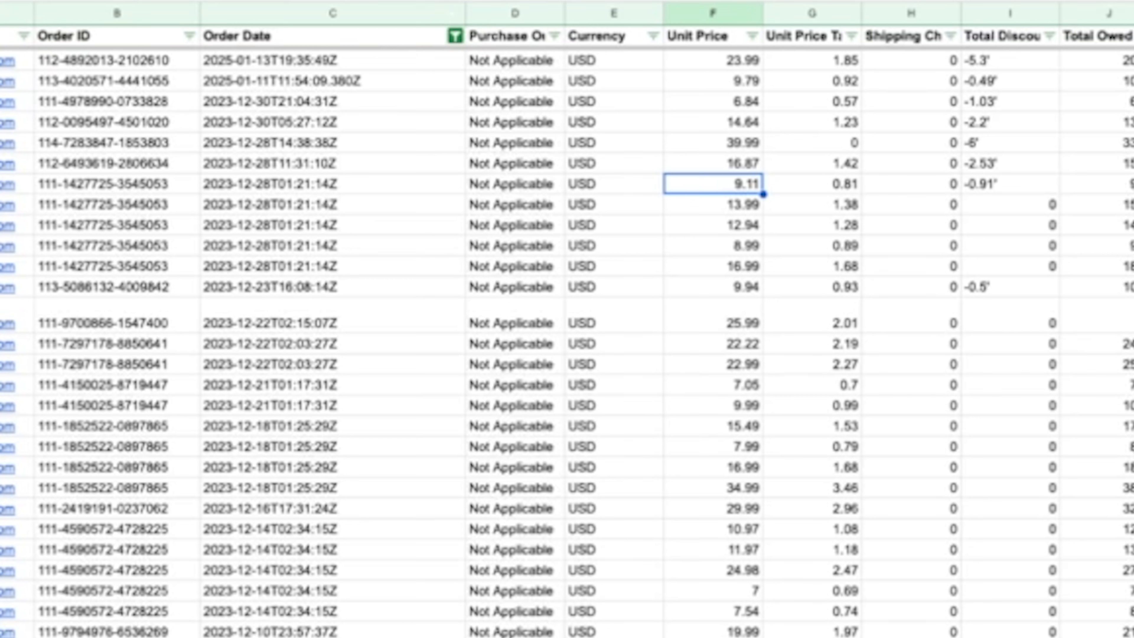
# Set the Order Date column's color filter to None so all orders are shown
pyautogui.click(455, 36)
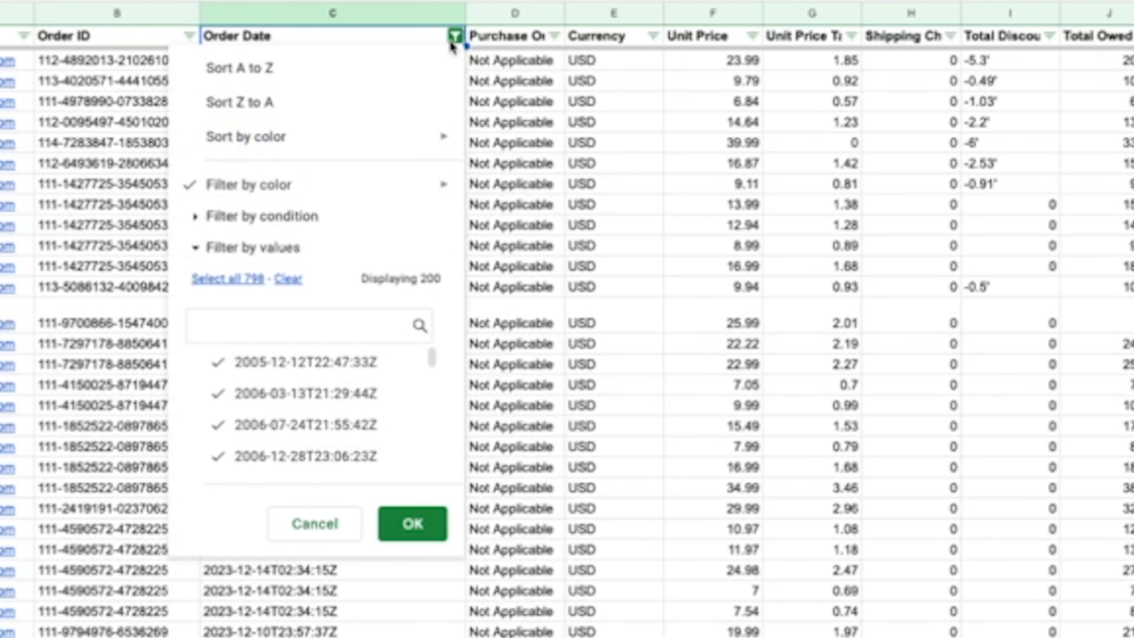
pyautogui.moveTo(440, 197)
pyautogui.click(519, 191)
pyautogui.click(313, 268)
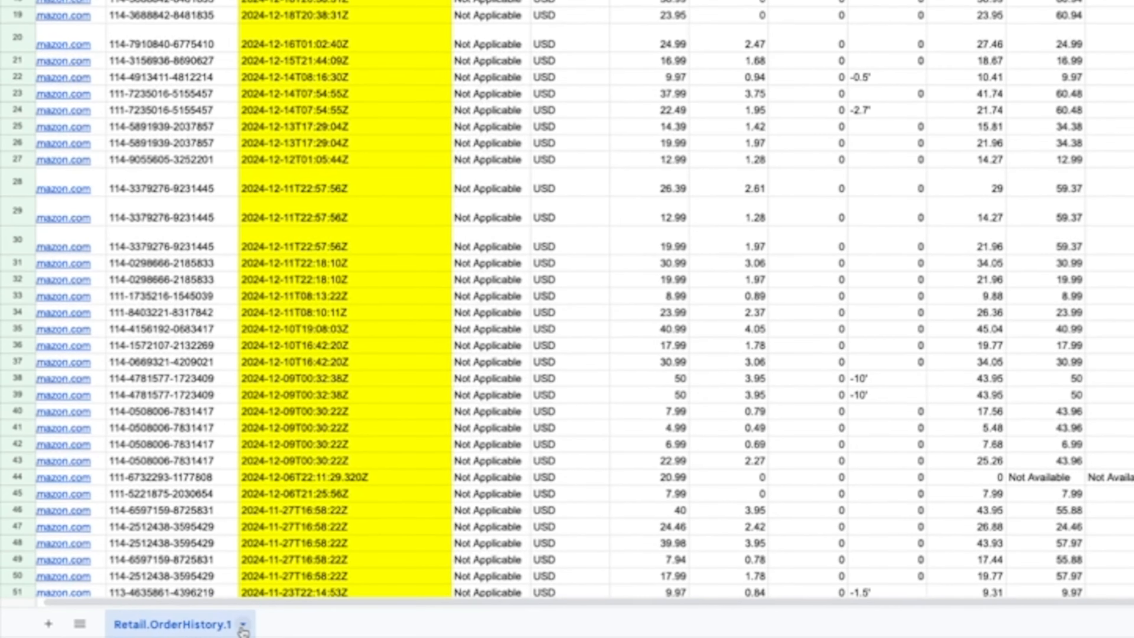
# Duplicate the Retail.OrderHistory.1 sheet and move the copy in front of the original
pyautogui.click(142, 636)
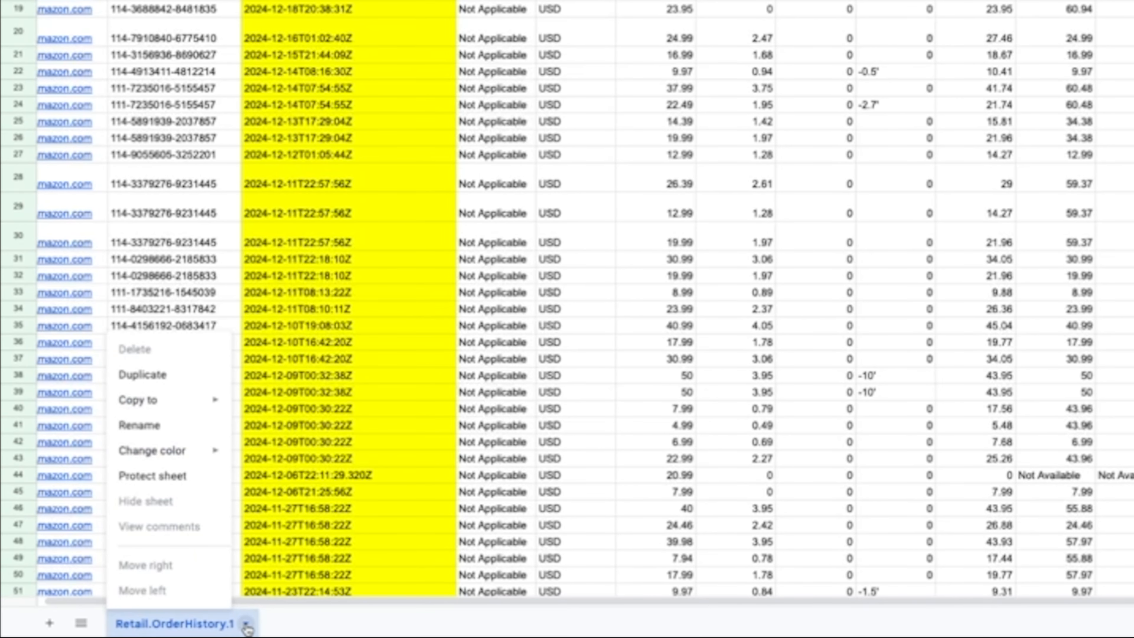
pyautogui.click(143, 375)
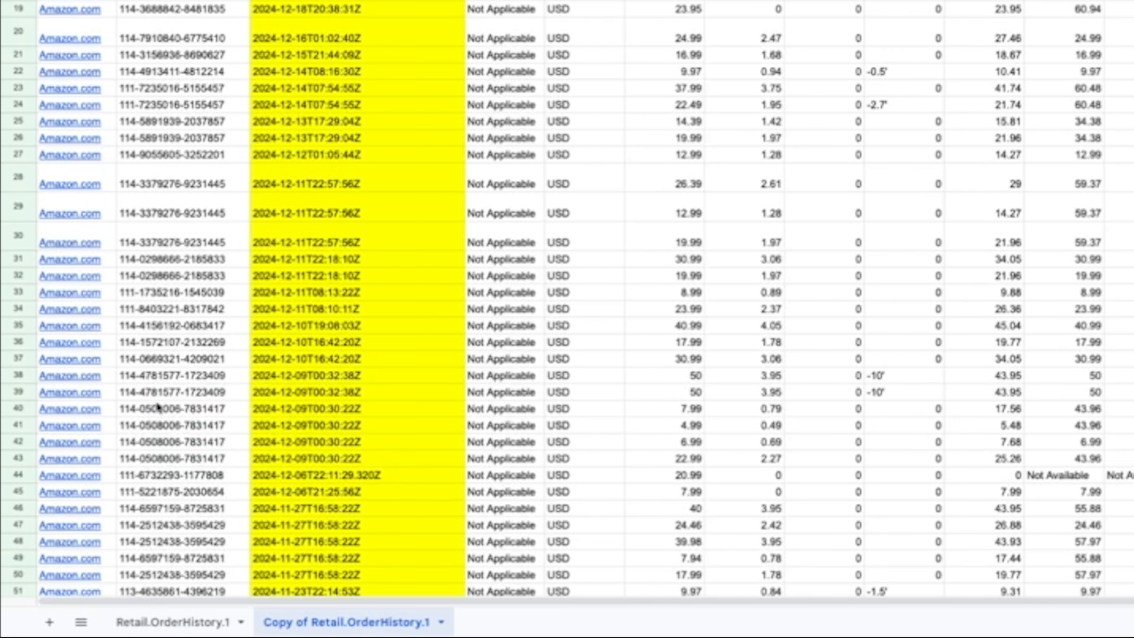
pyautogui.moveTo(298, 619); pyautogui.dragTo(161, 617)
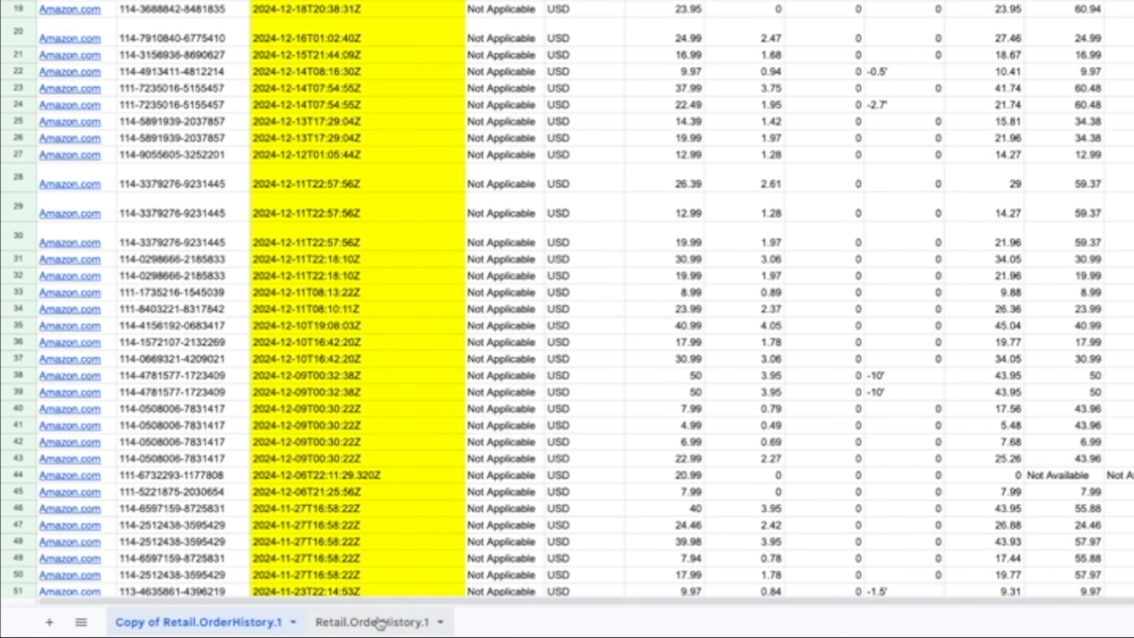
# Rename the original order history sheet as Retail.OrderHistory.1 ORIGINAL
pyautogui.doubleClick(366, 621)
pyautogui.write('ORIGINAL')
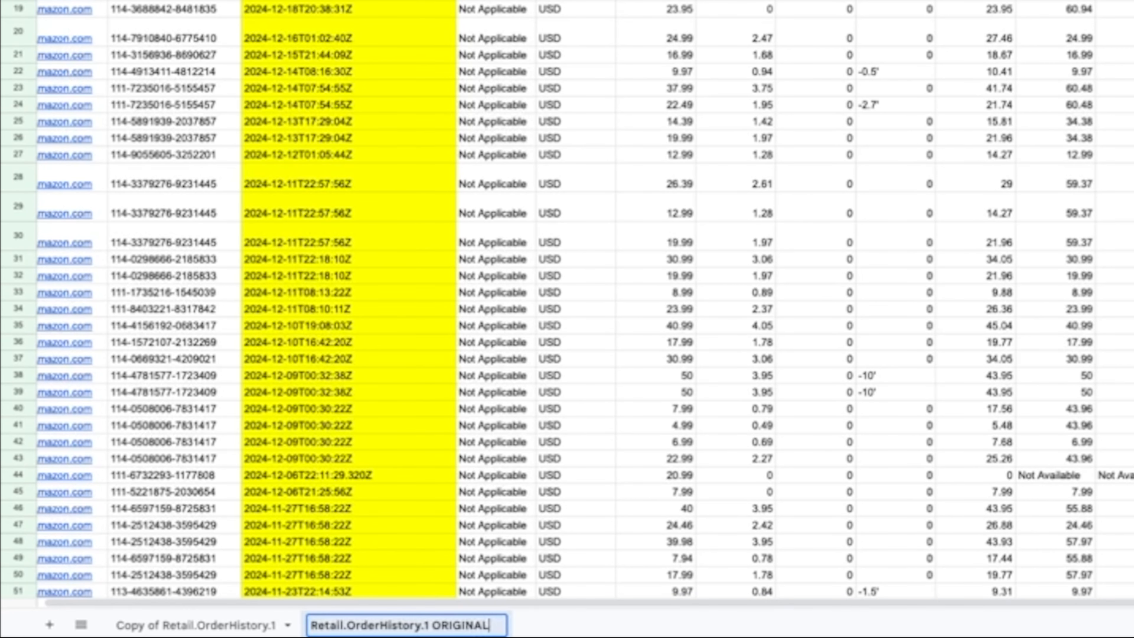
pyautogui.press('Return')
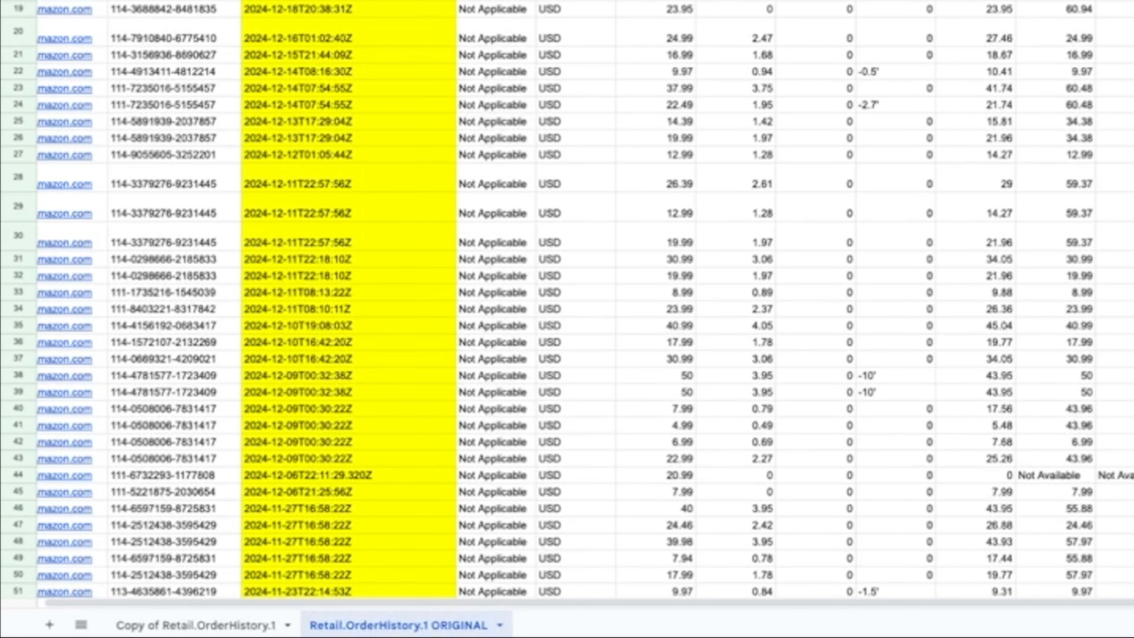
# Set the tab color of the Copy of Retail.OrderHistory.1 sheet to cyan
pyautogui.click(256, 625)
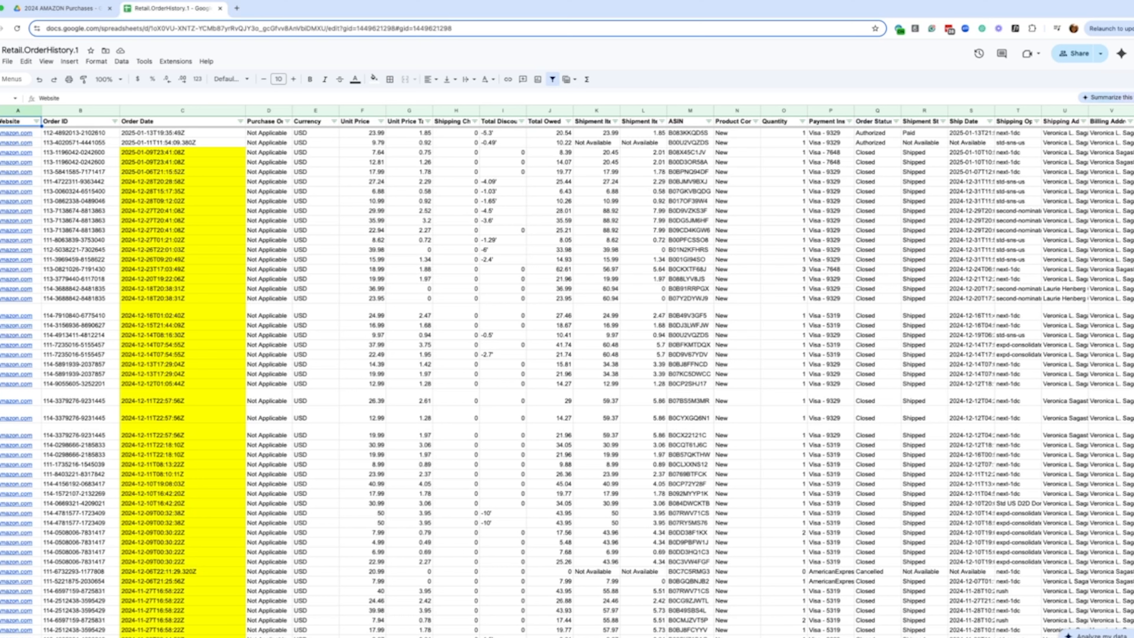
pyautogui.rightClick(67, 637)
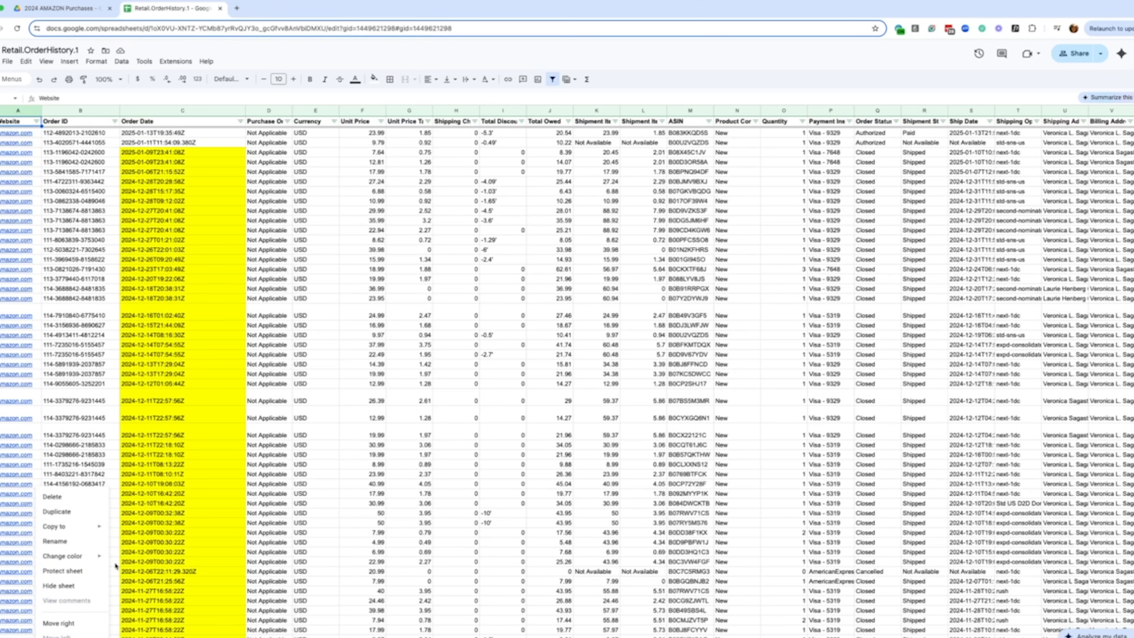
pyautogui.moveTo(72, 556)
pyautogui.click(136, 497)
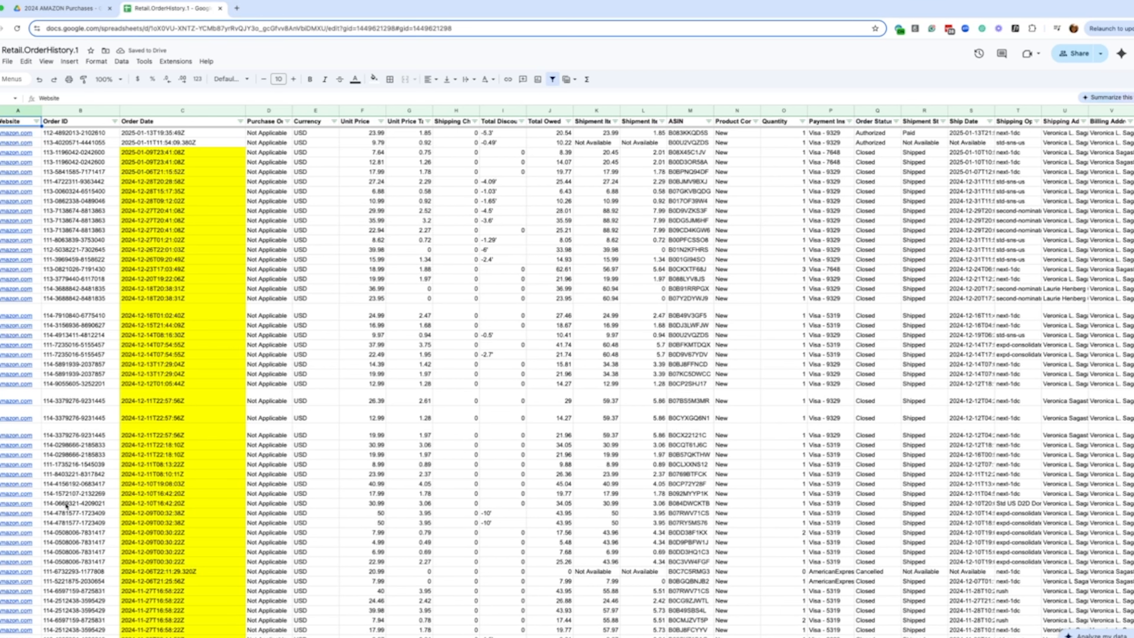
pyautogui.click(73, 434)
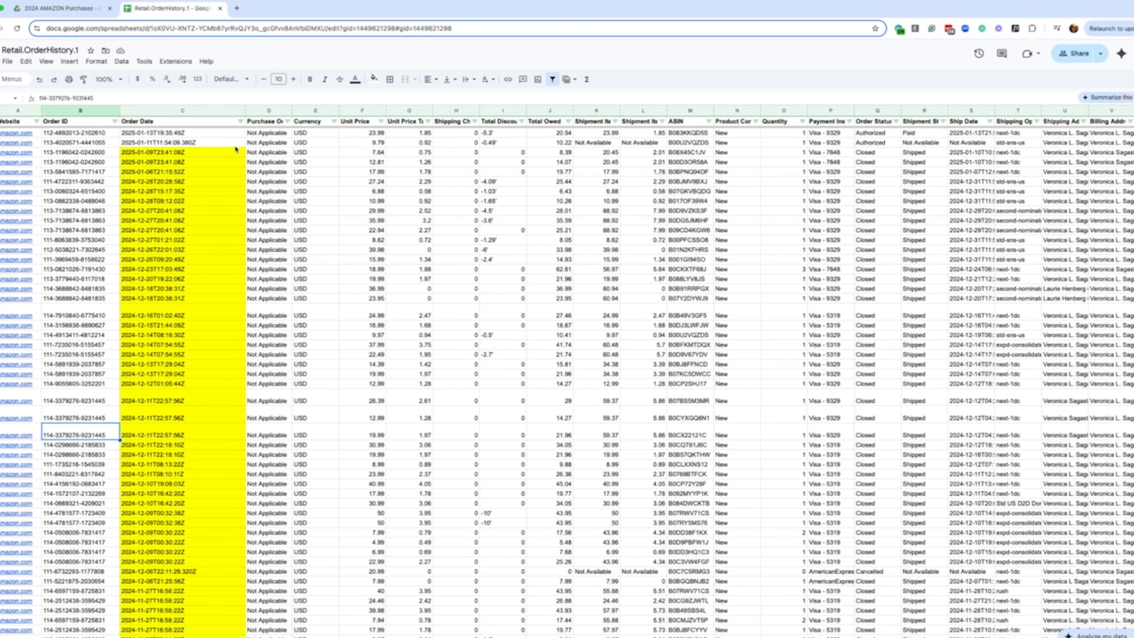
# View the ORIGINAL sheet to compare its orders and return to the copied sheet
pyautogui.hotkey('alt', 'Down')
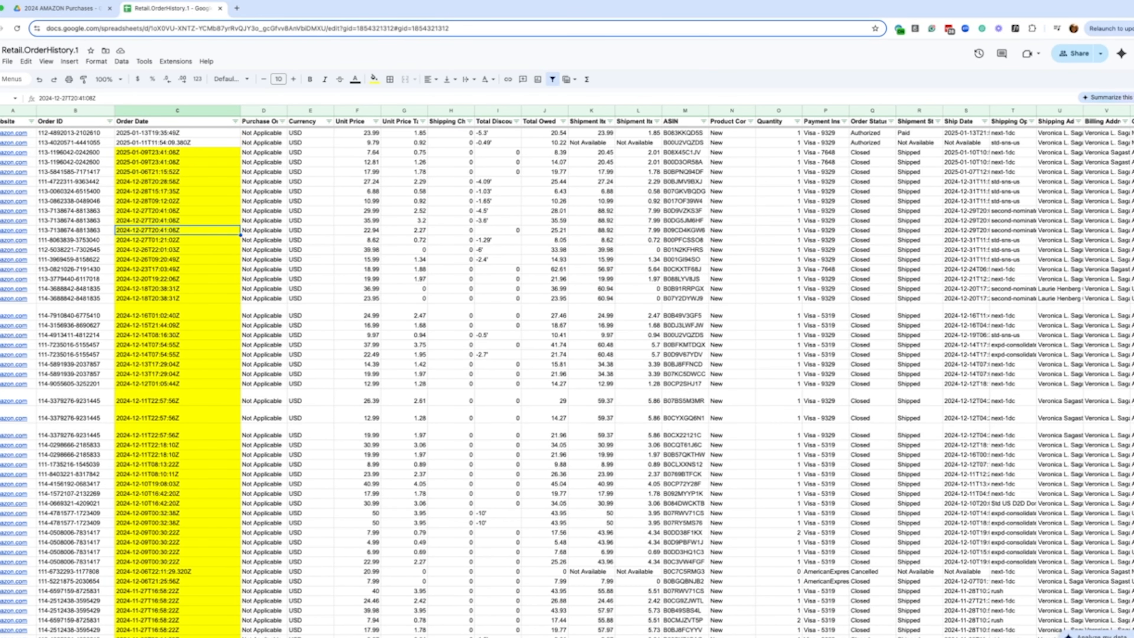
pyautogui.click(176, 144)
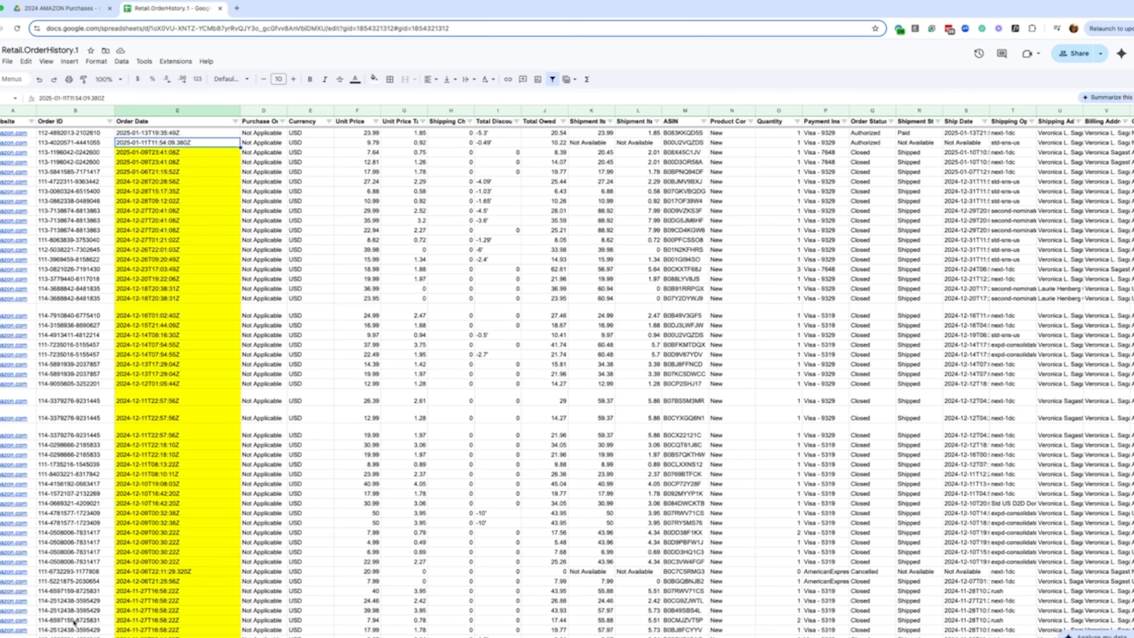
pyautogui.hotkey('alt', 'Up')
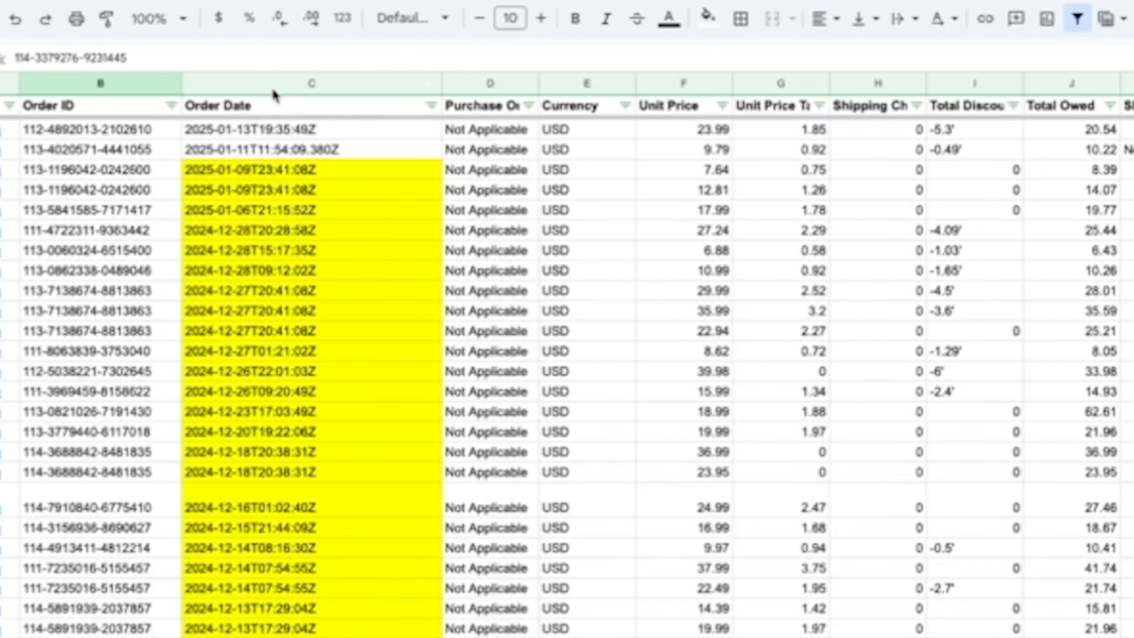
# Filter the copied sheet's Order Date column by white fill color
pyautogui.click(431, 107)
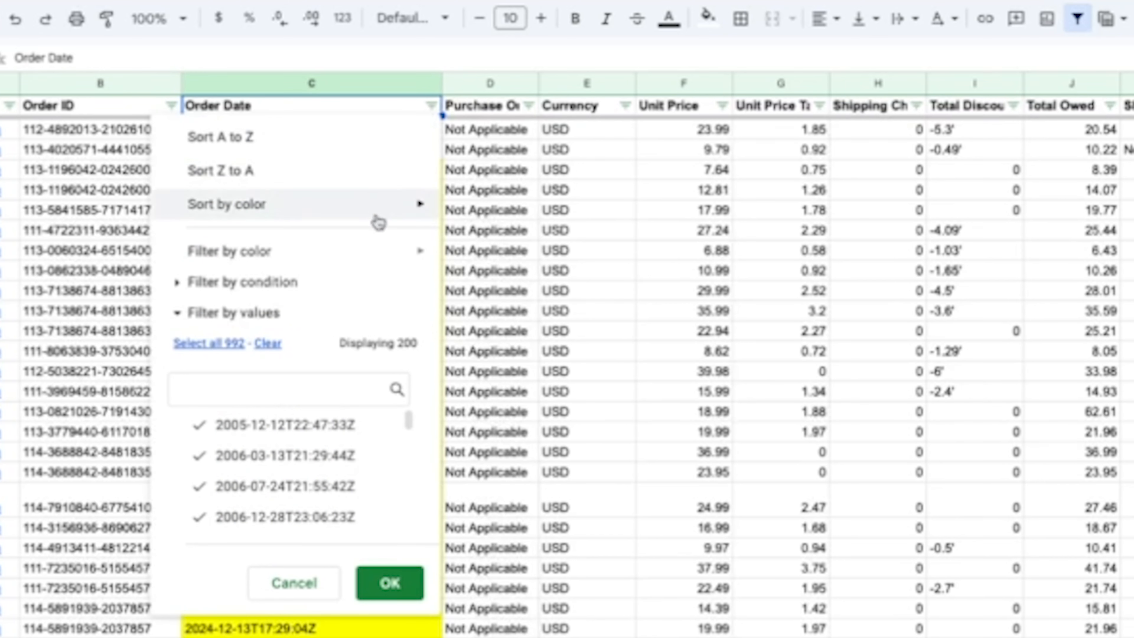
pyautogui.moveTo(223, 253)
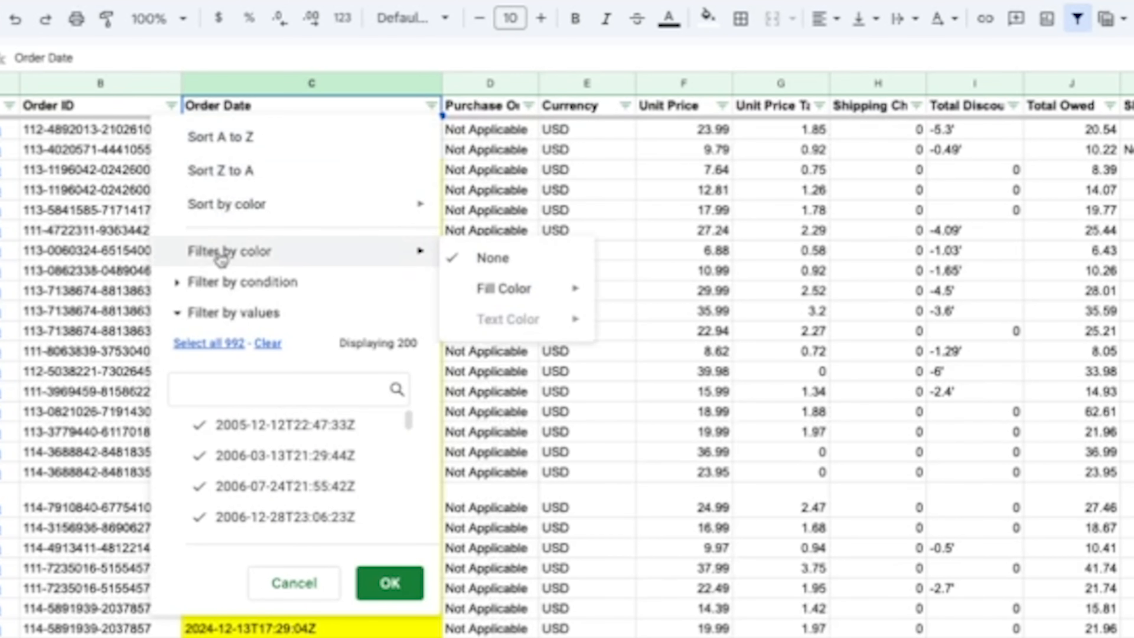
pyautogui.moveTo(569, 290)
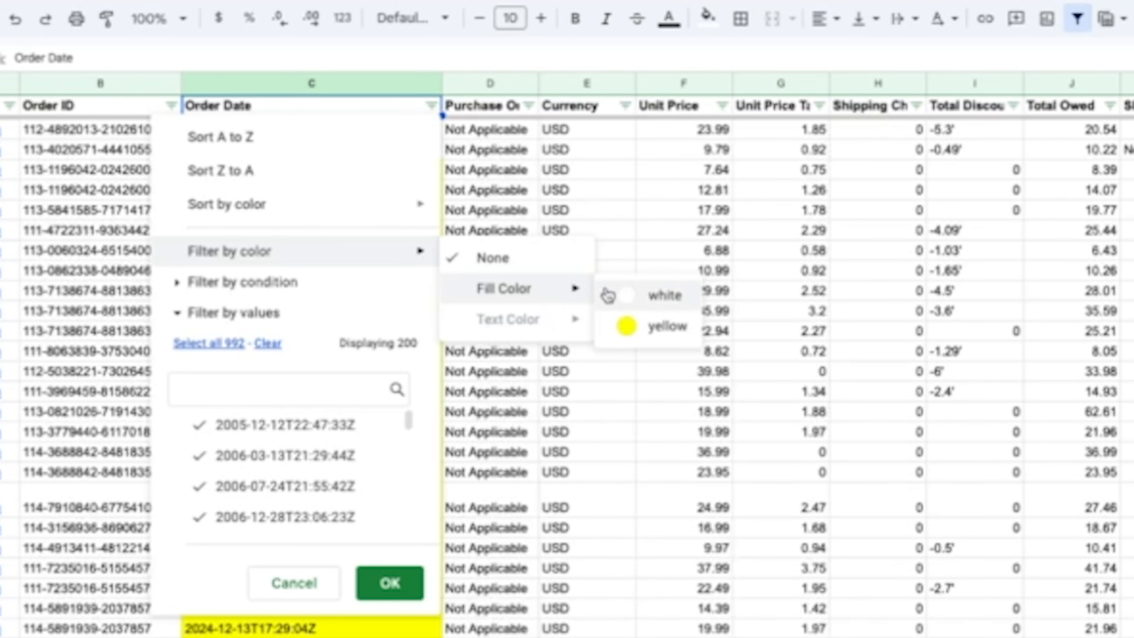
pyautogui.click(625, 297)
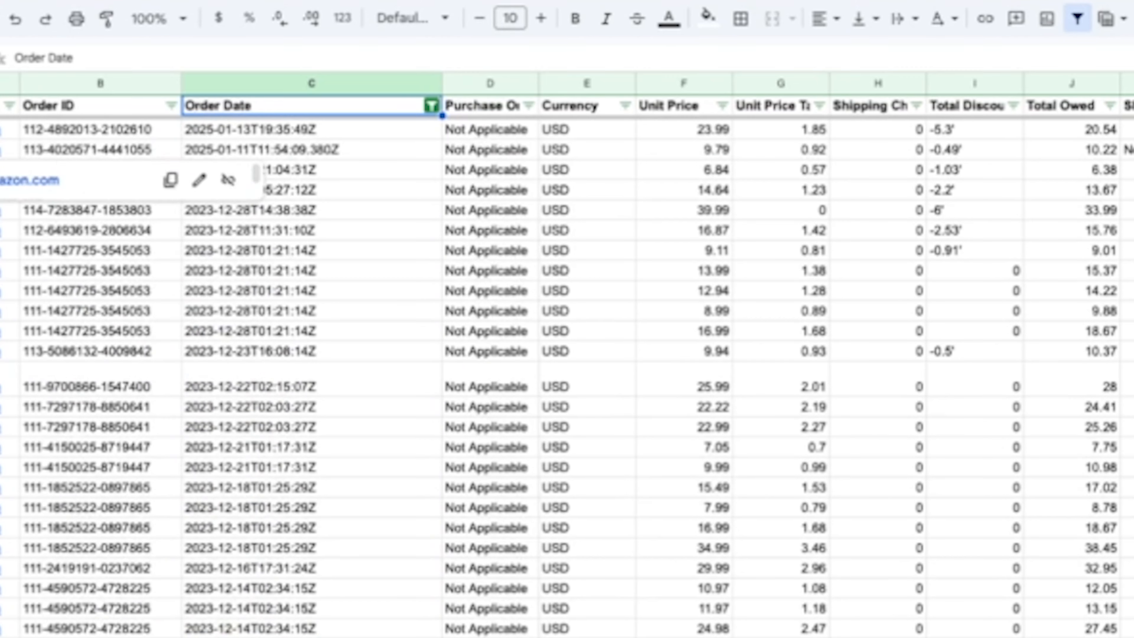
# Select all filtered order rows below the header, from row 2 to row 2293, and delete them
pyautogui.click(0, 129)
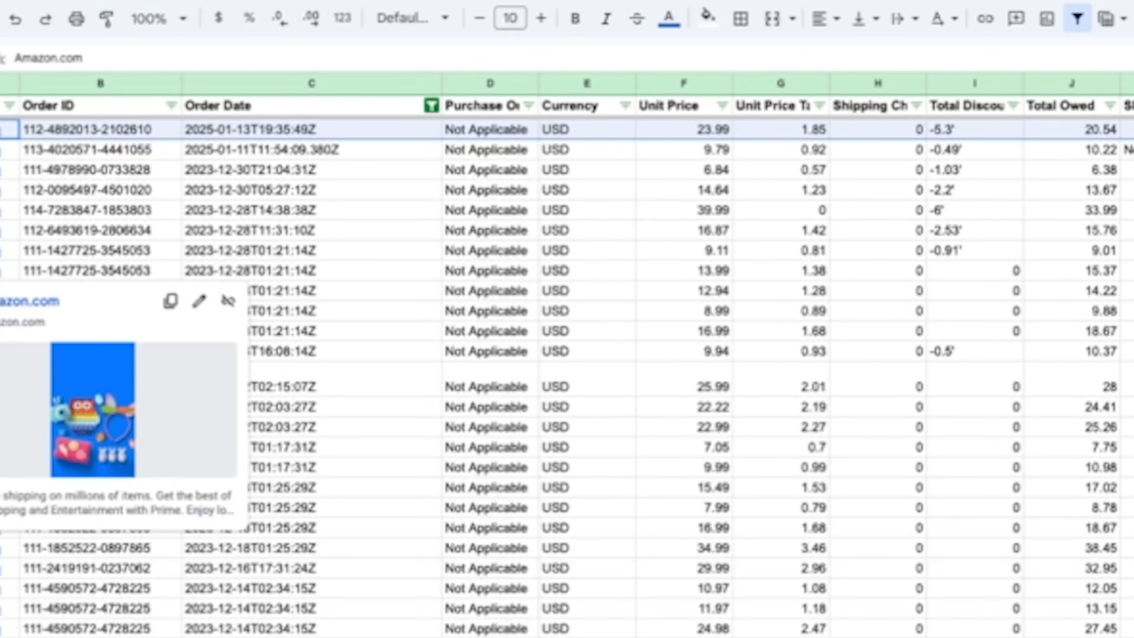
pyautogui.scroll(-20, 250, 509)
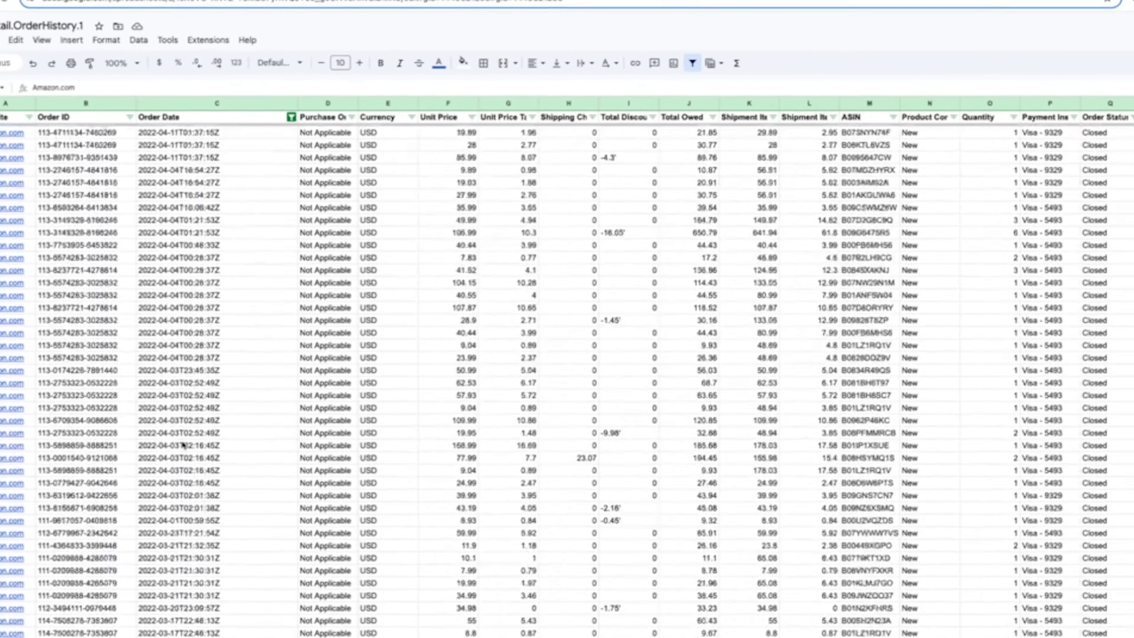
pyautogui.scroll(-20, 183, 444)
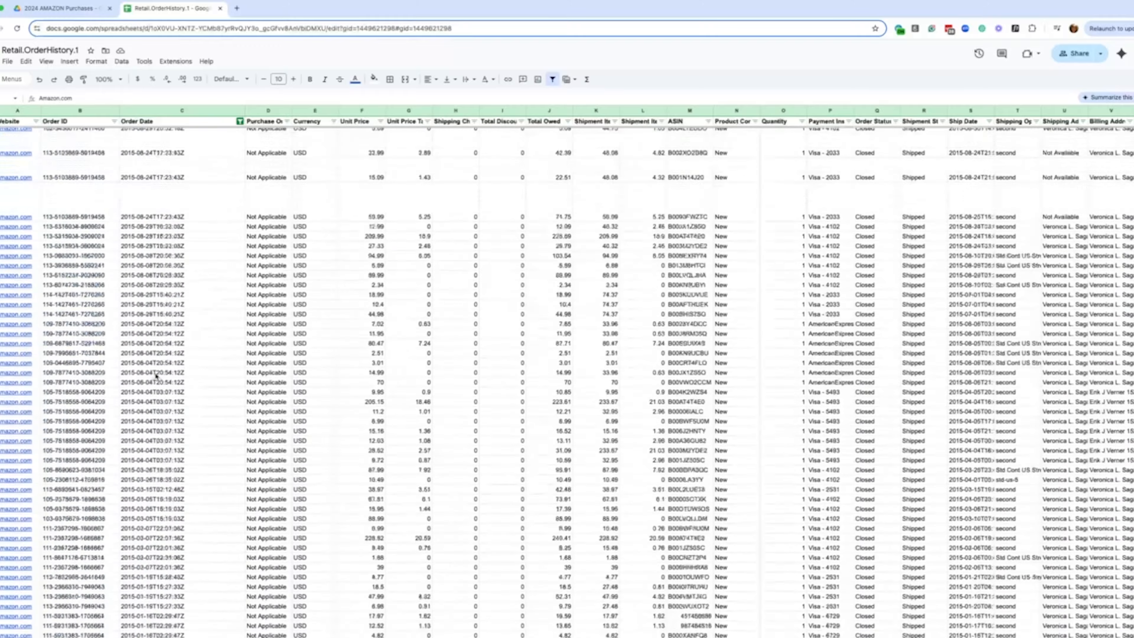
pyautogui.scroll(-15, 156, 376)
pyautogui.hotkey('ctrl', 'a')
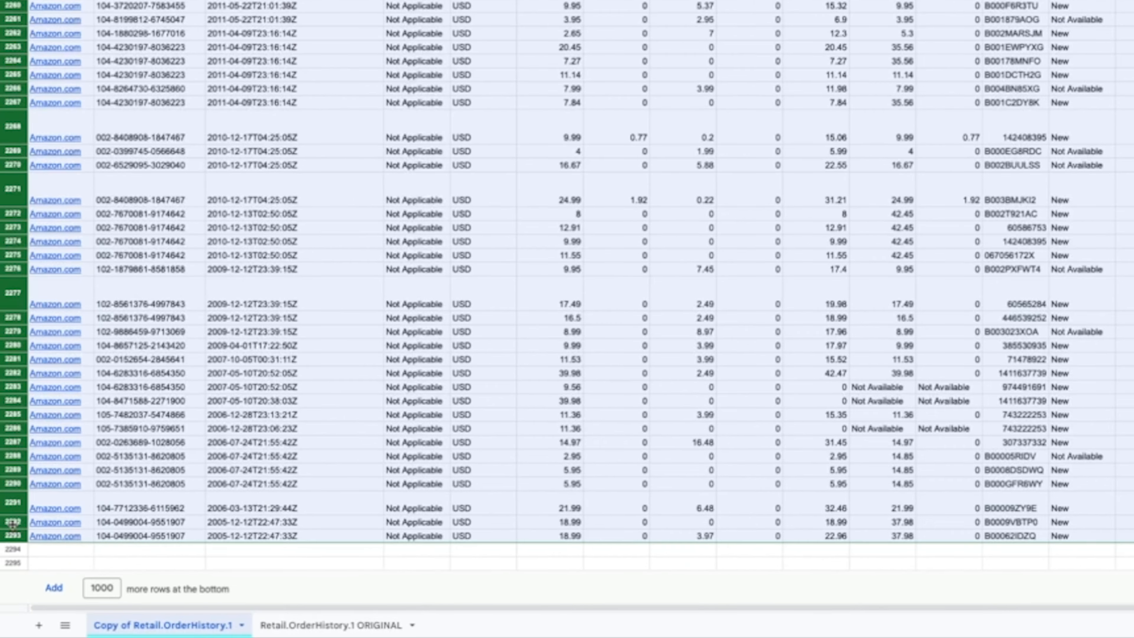
pyautogui.rightClick(1, 335)
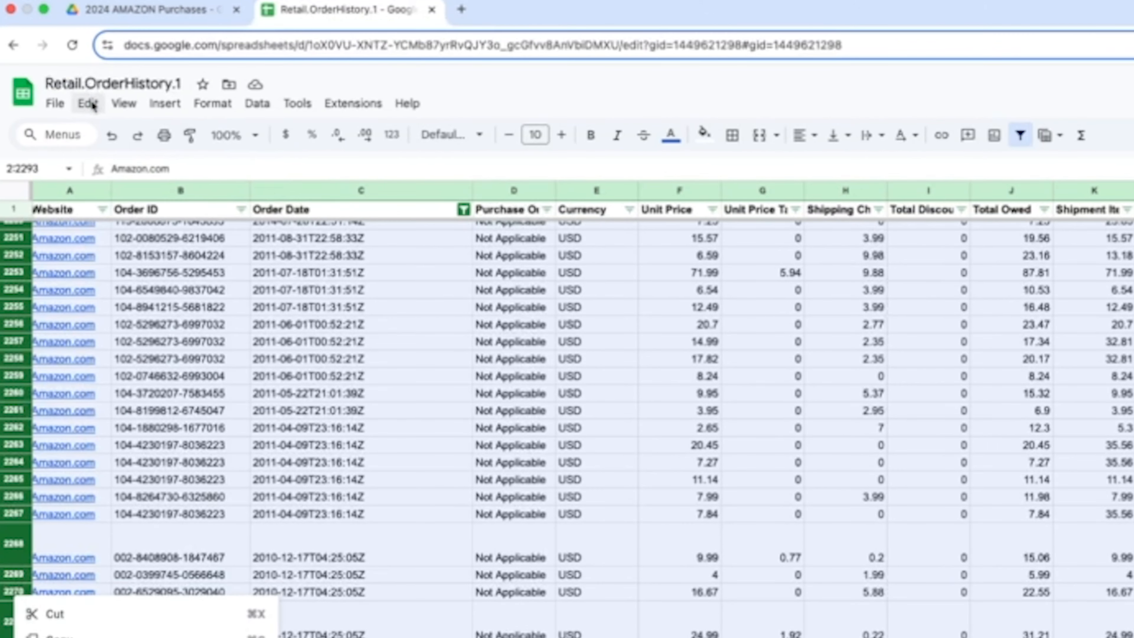
pyautogui.click(87, 104)
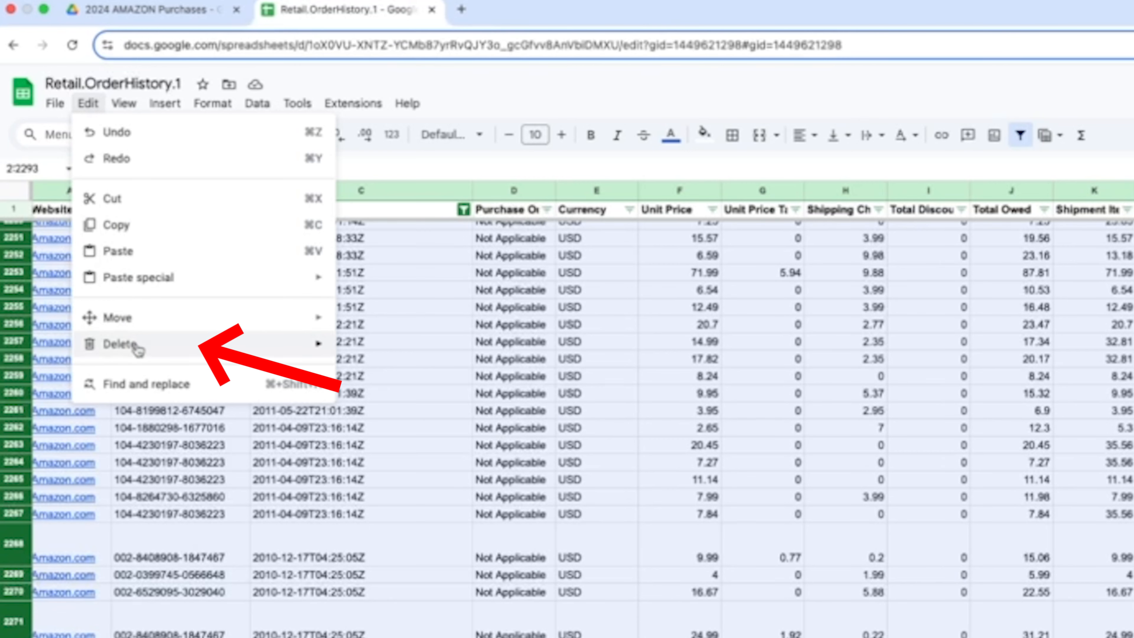
pyautogui.moveTo(134, 343)
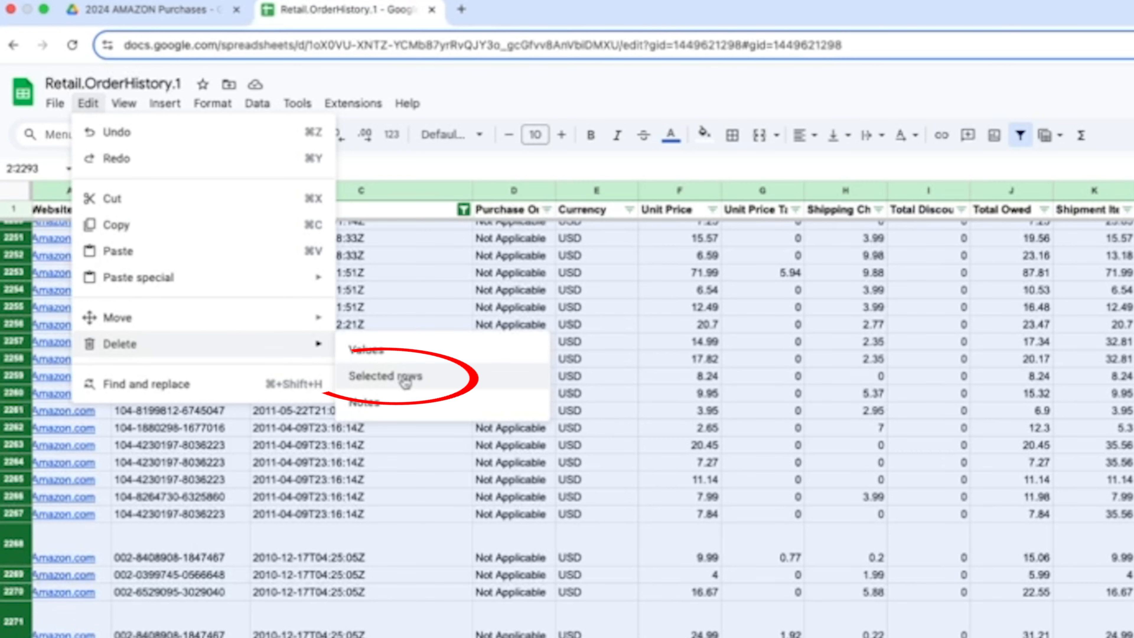
pyautogui.click(405, 377)
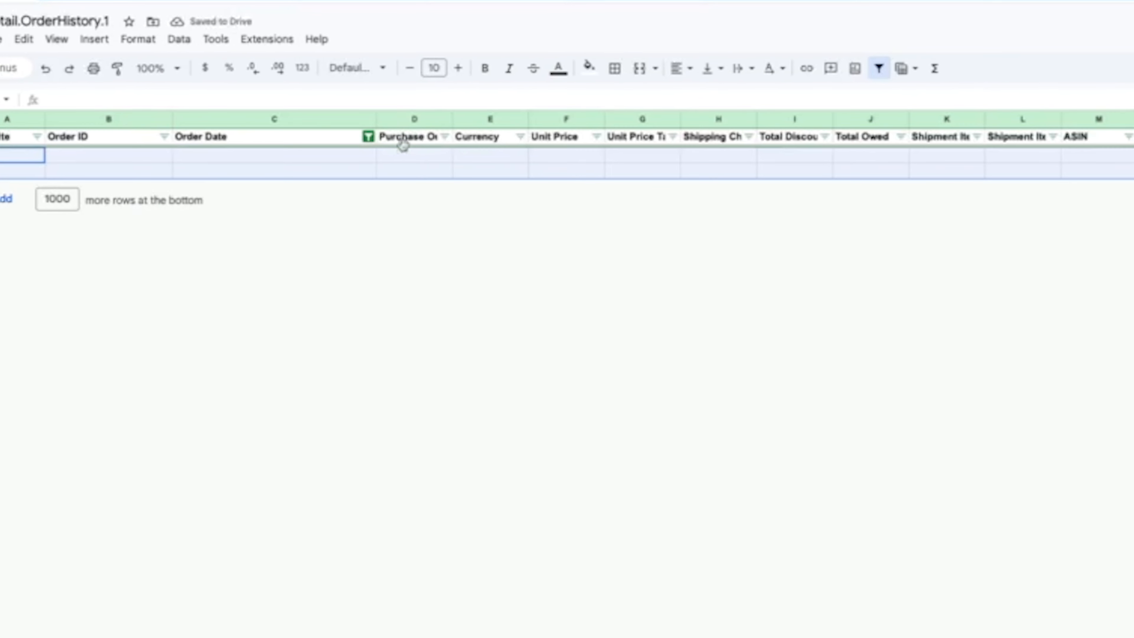
# Set the Order Date column's color filter back to None and look through the remaining yellow orders
pyautogui.click(297, 130)
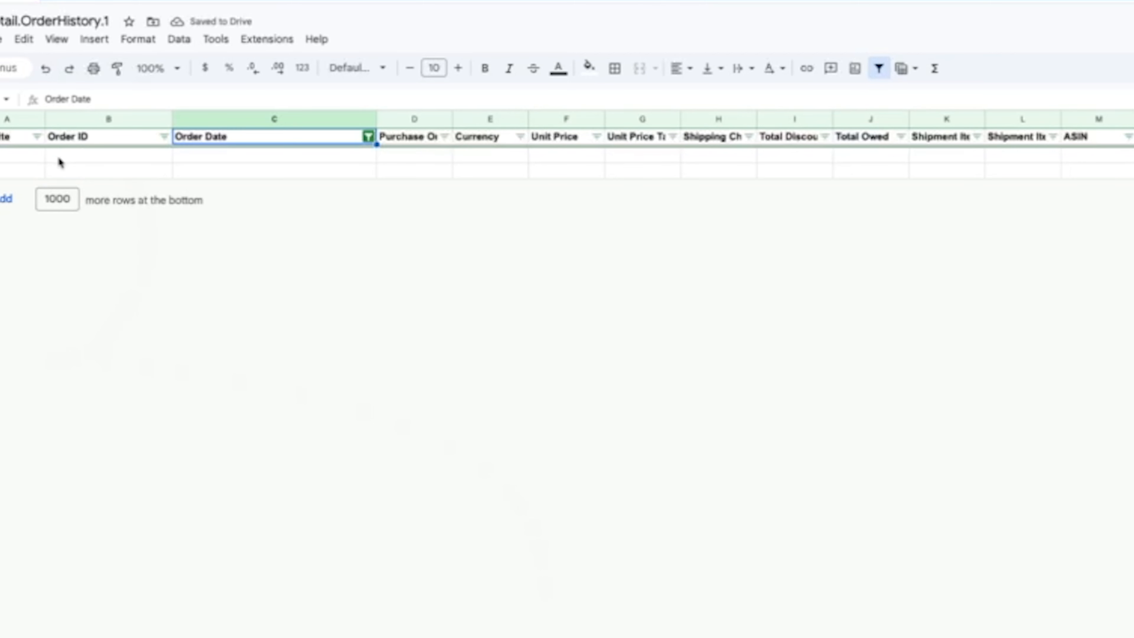
pyautogui.click(368, 137)
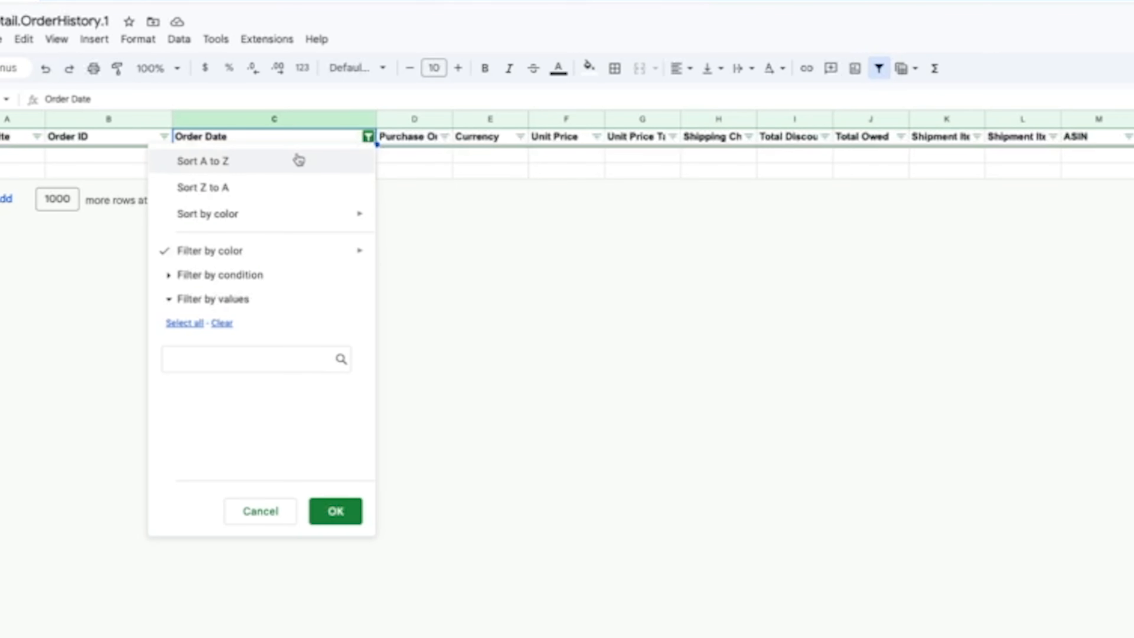
pyautogui.moveTo(309, 254)
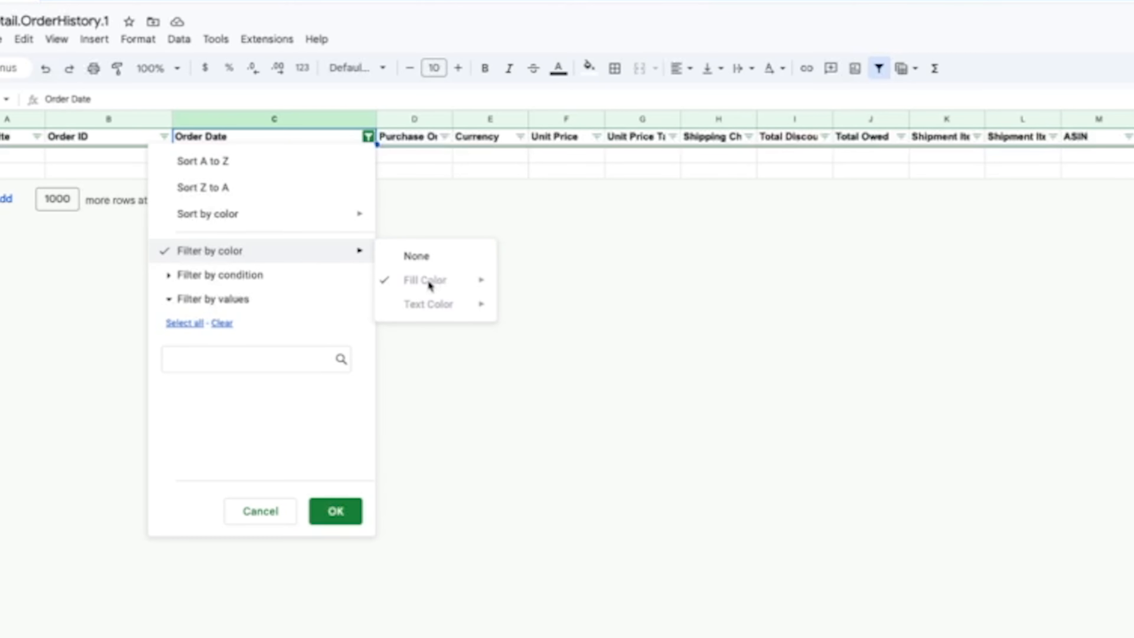
pyautogui.click(416, 257)
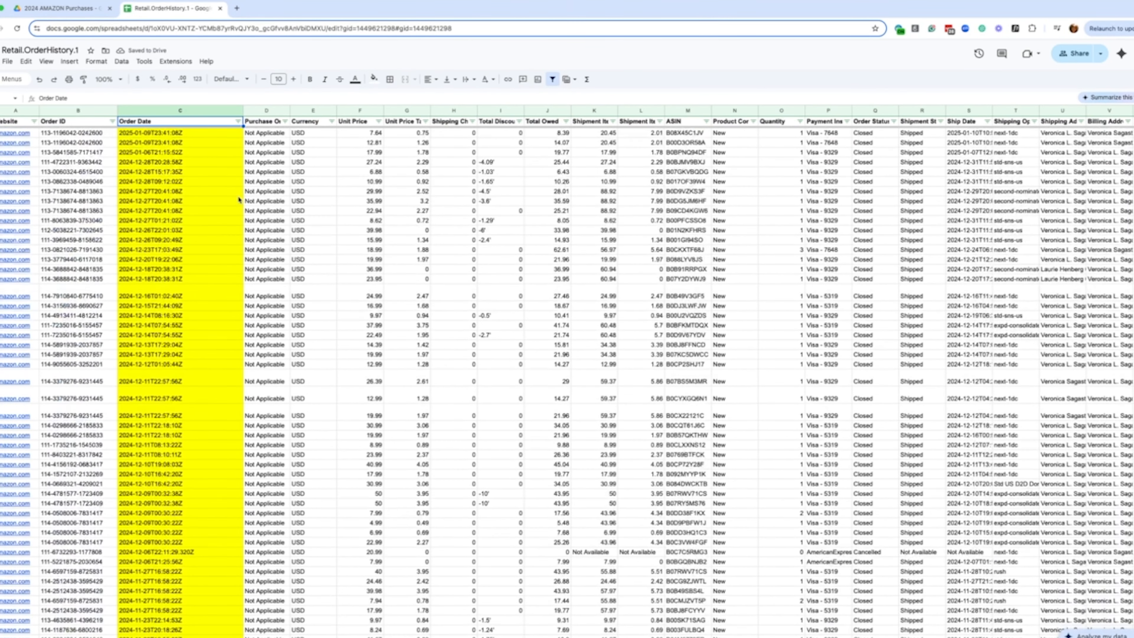
pyautogui.scroll(-15, 100, 206)
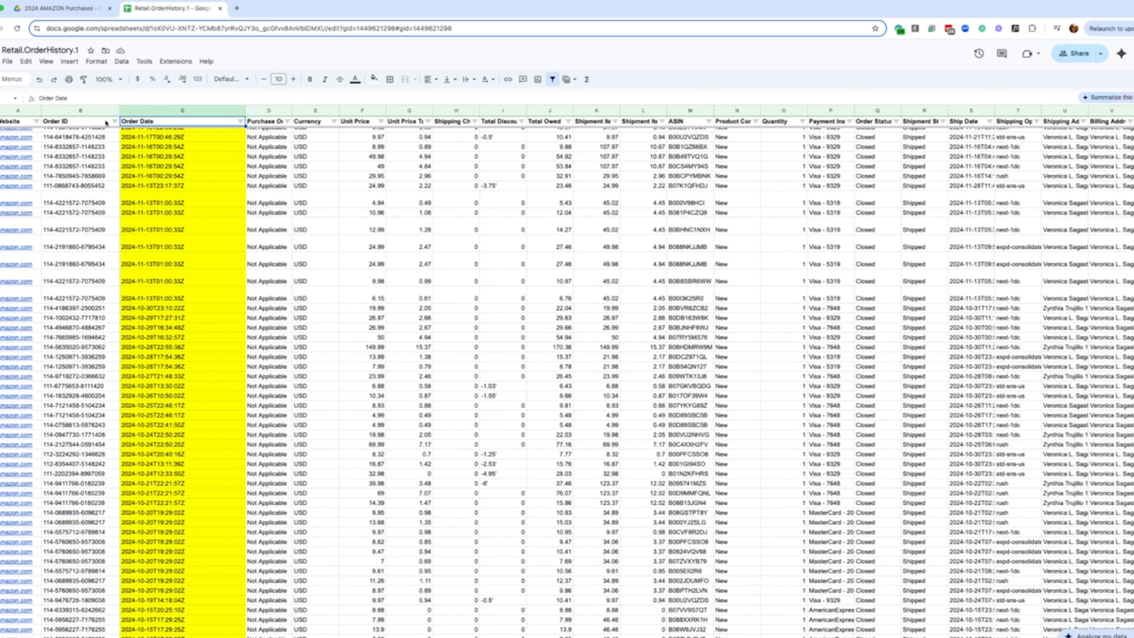
pyautogui.scroll(-20, 195, 236)
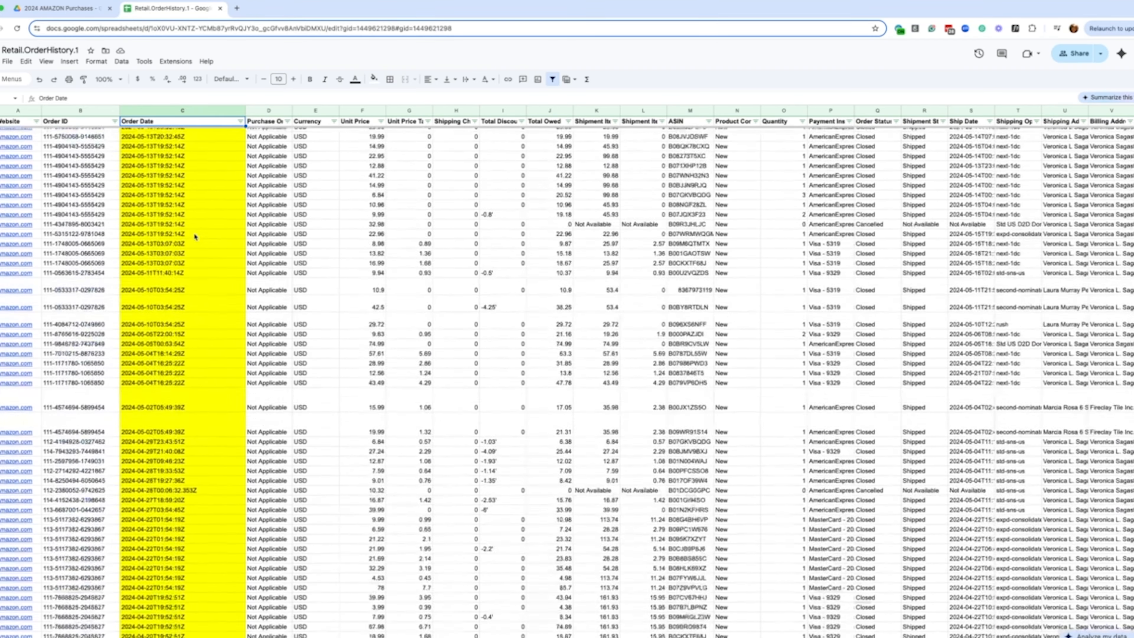
pyautogui.scroll(20, 195, 237)
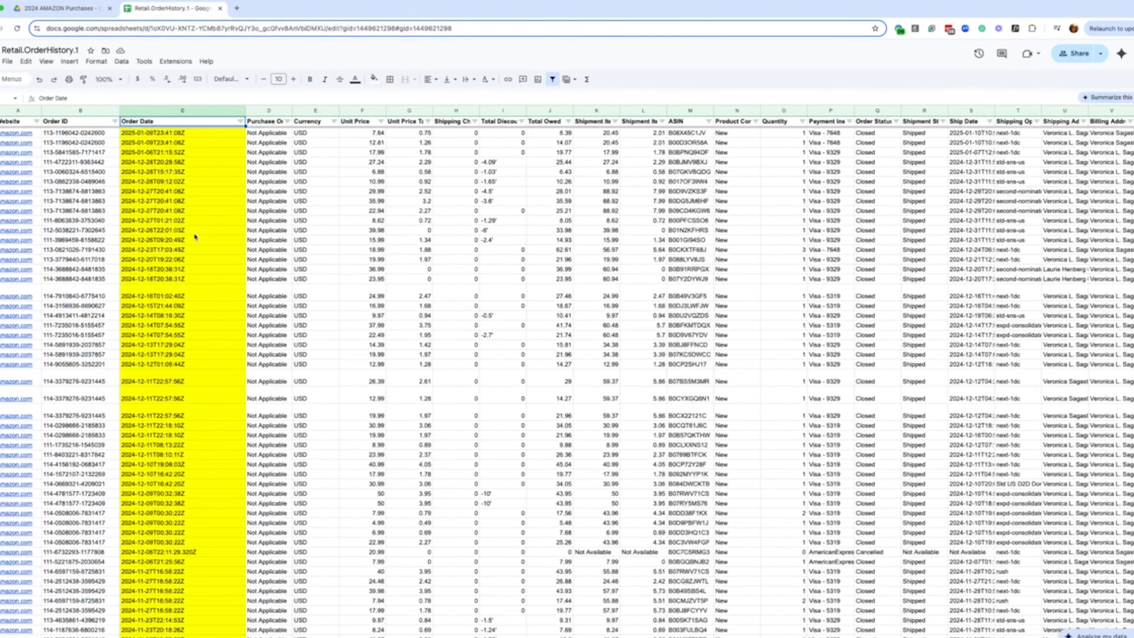
# Narrow the Order Date column slightly and fill its header cell with orange
pyautogui.moveTo(245, 110); pyautogui.dragTo(212, 112)
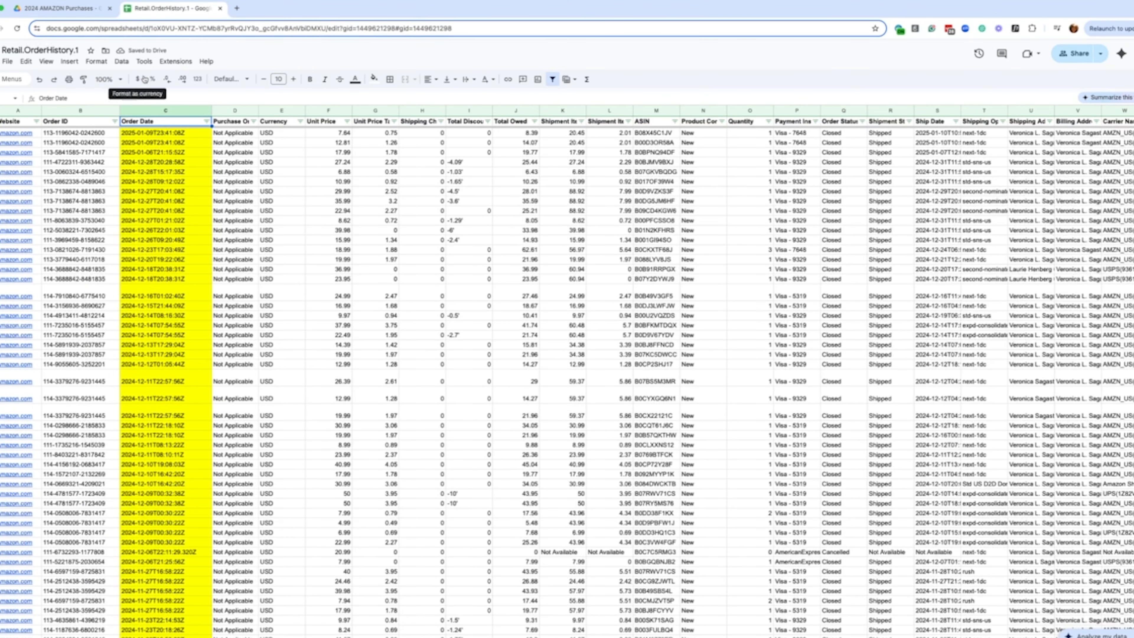
pyautogui.click(374, 80)
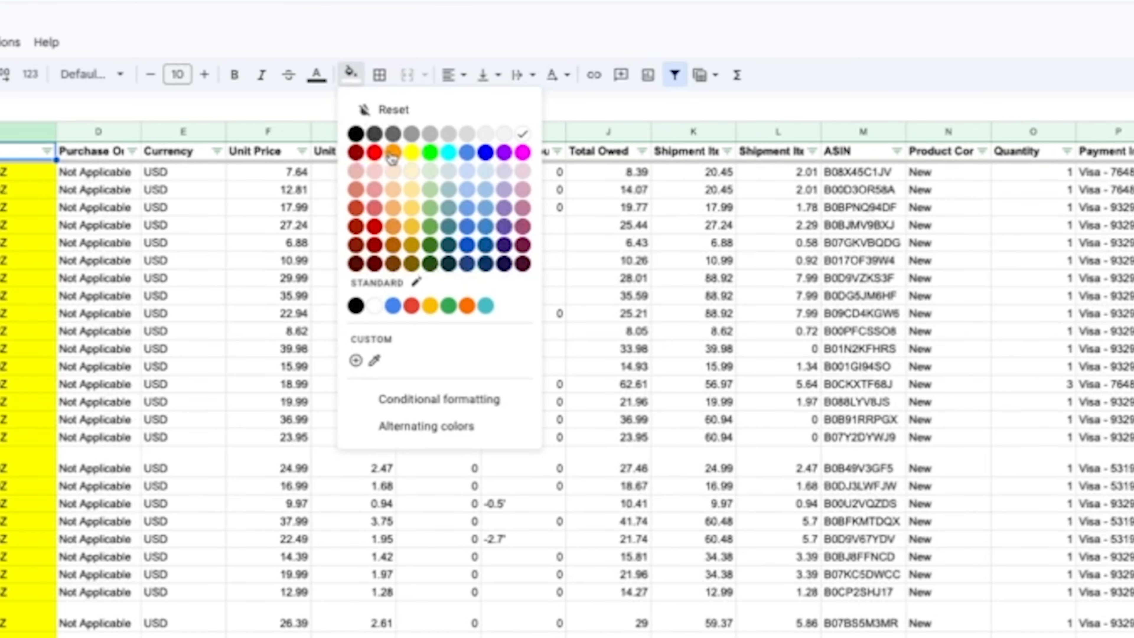
pyautogui.click(392, 154)
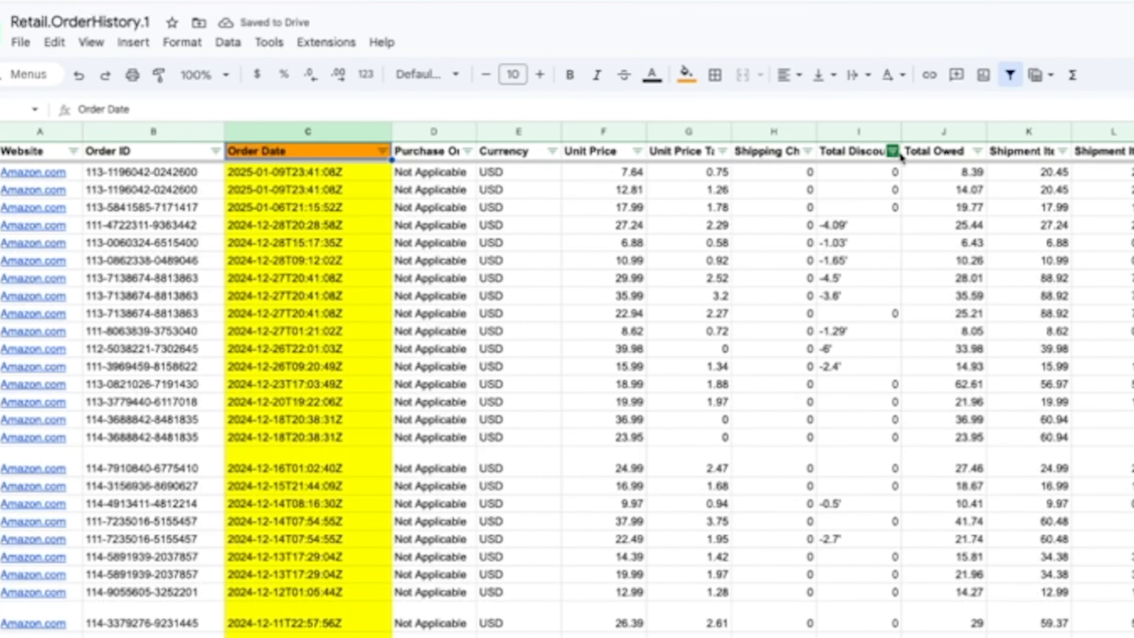
# Fill the Total Owed header cell with orange
pyautogui.click(929, 154)
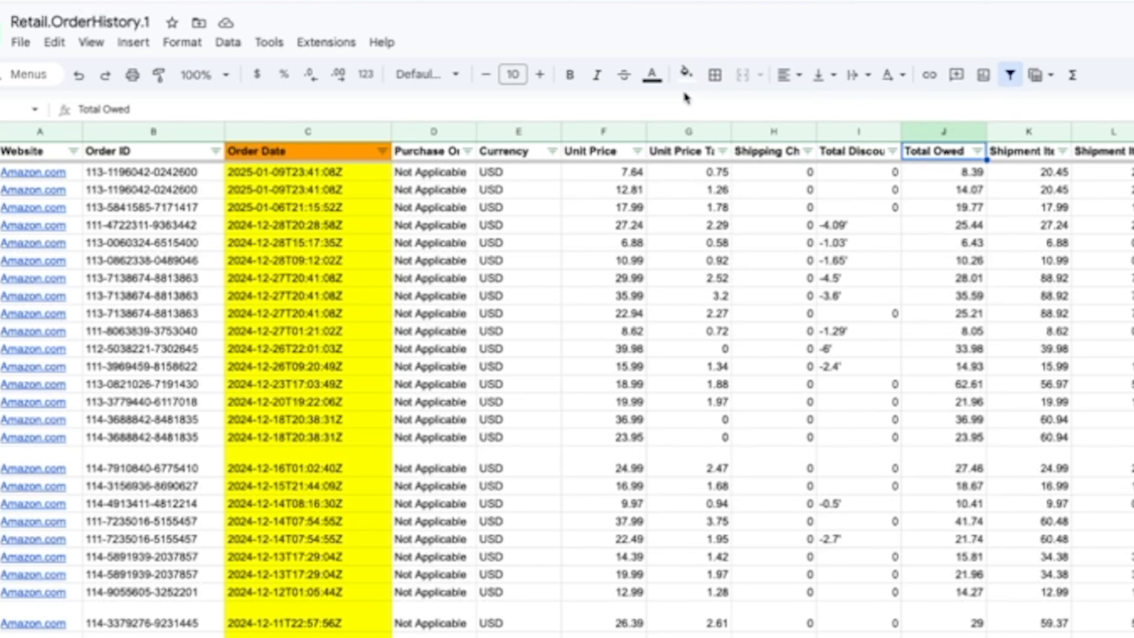
pyautogui.click(686, 72)
pyautogui.click(731, 156)
pyautogui.press('Right')
pyautogui.press('Right')
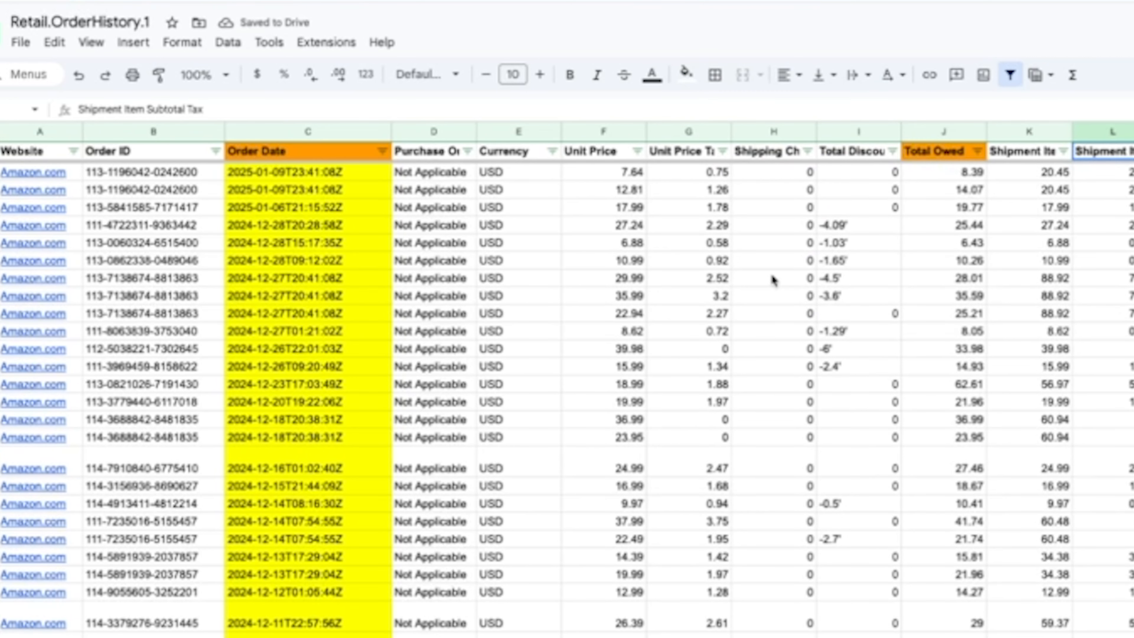
# Increase the height of header row 1 to make room for multi-line column titles
pyautogui.click(1013, 154)
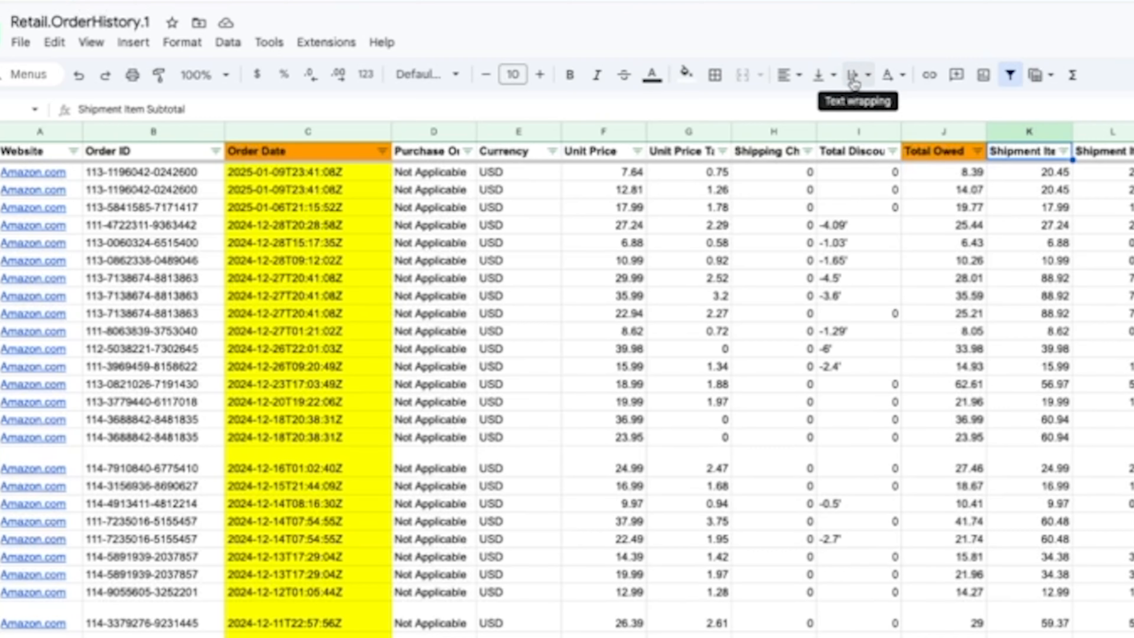
pyautogui.click(854, 78)
pyautogui.click(0, 151)
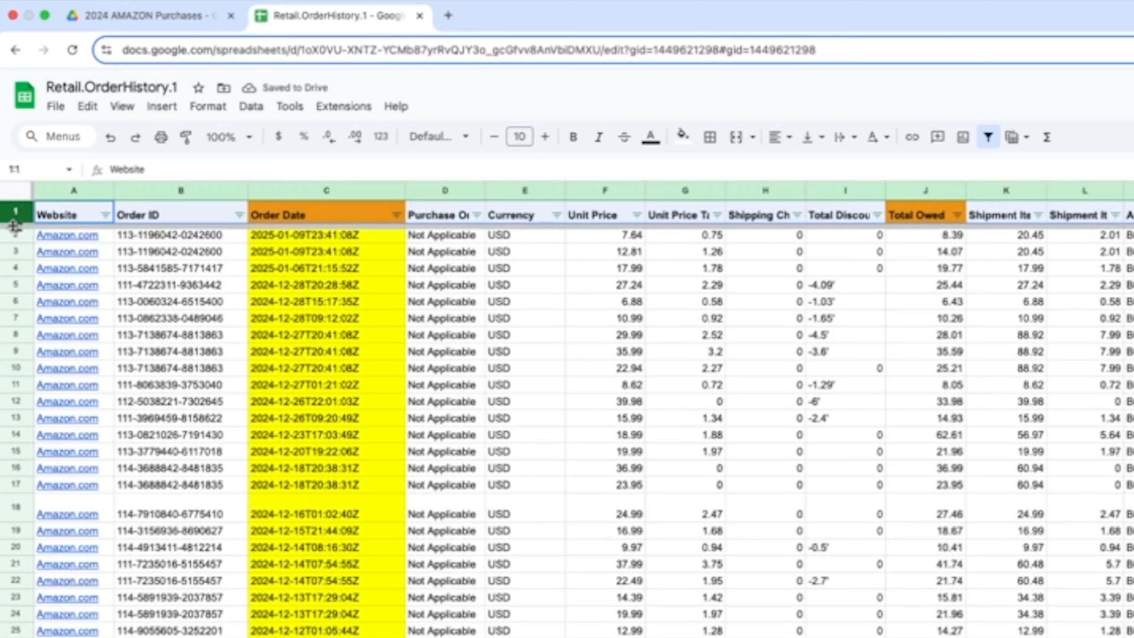
pyautogui.moveTo(15, 227); pyautogui.dragTo(14, 241)
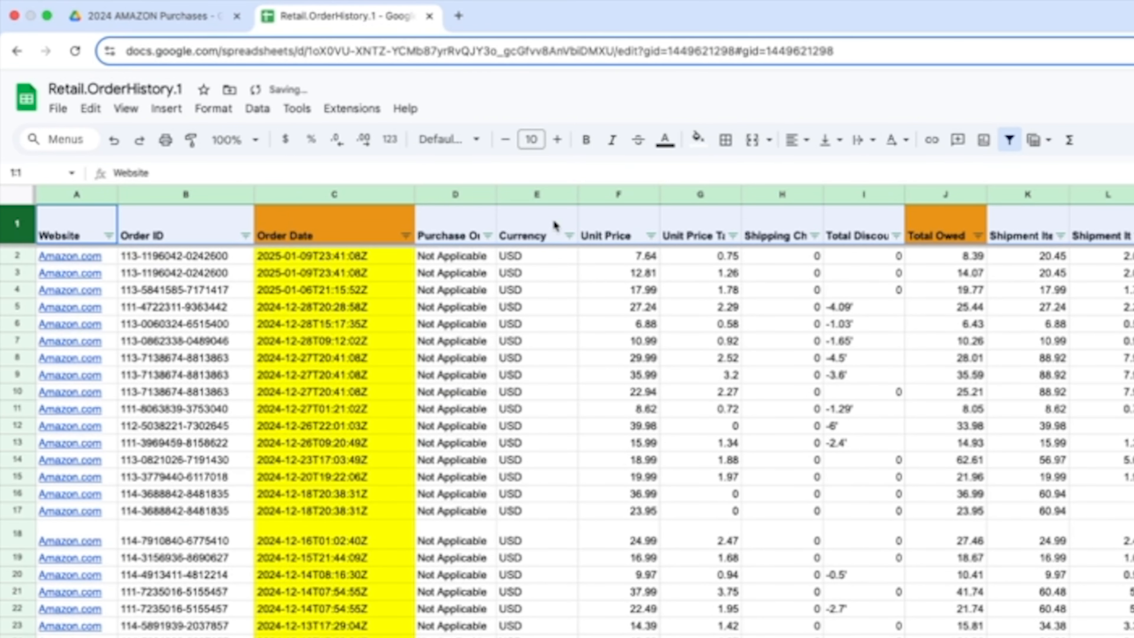
# Wrap the text in the Shipment Item Subtotal header cell K1
pyautogui.click(1016, 233)
pyautogui.click(864, 139)
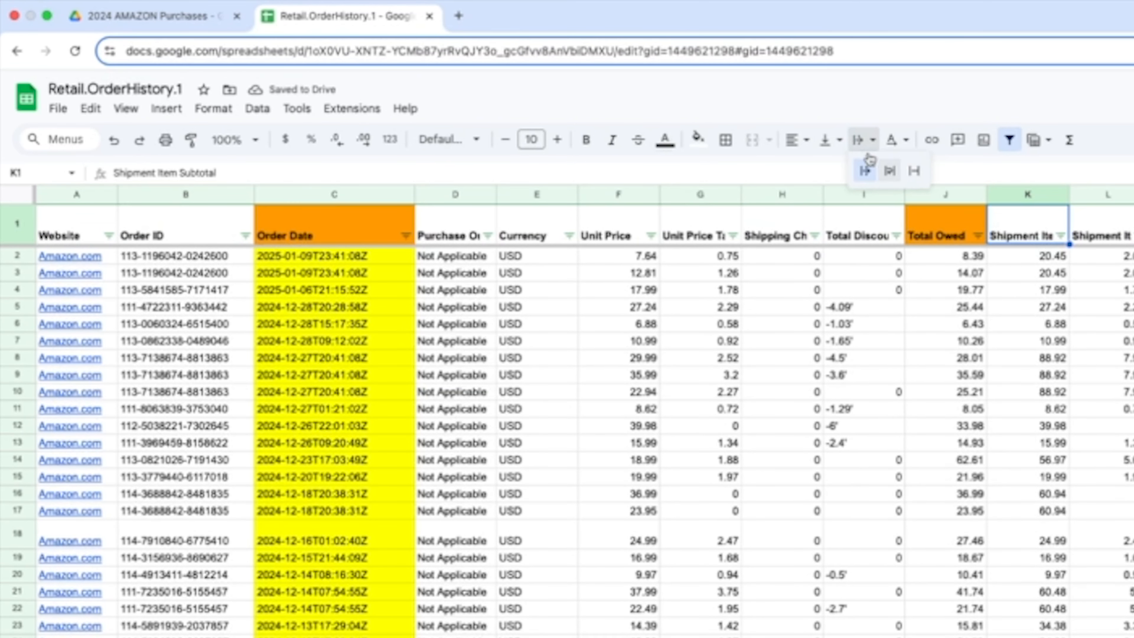
pyautogui.click(891, 172)
# Copy the Shipment Item Subtotal header's formatting onto the Shipment Item Subtotal Tax header with Paint format
pyautogui.click(1099, 227)
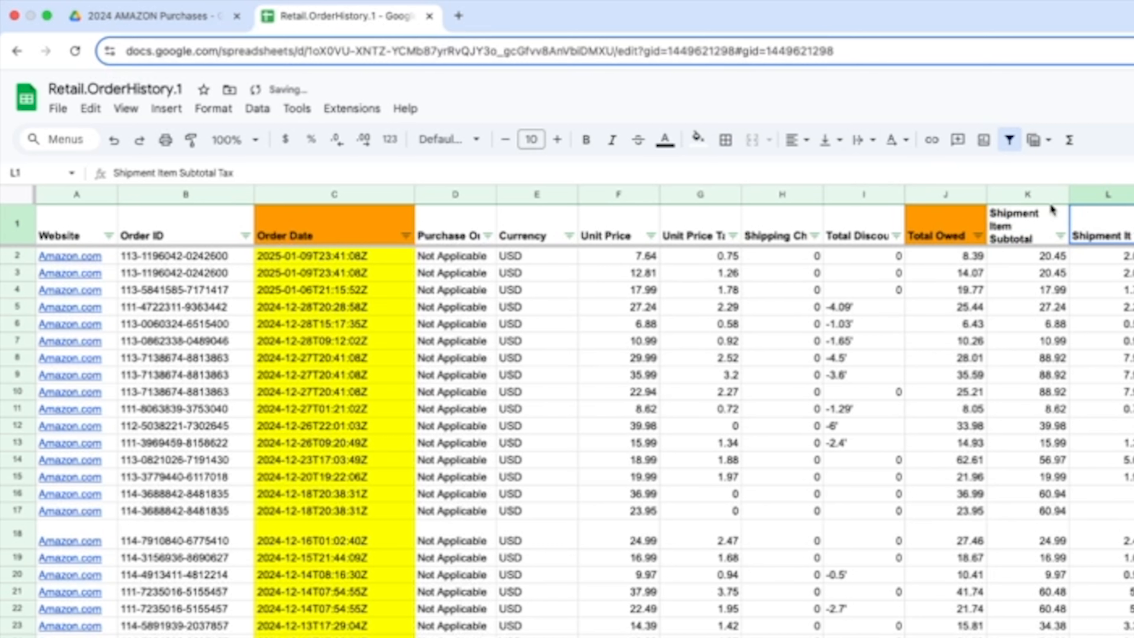
pyautogui.click(1039, 230)
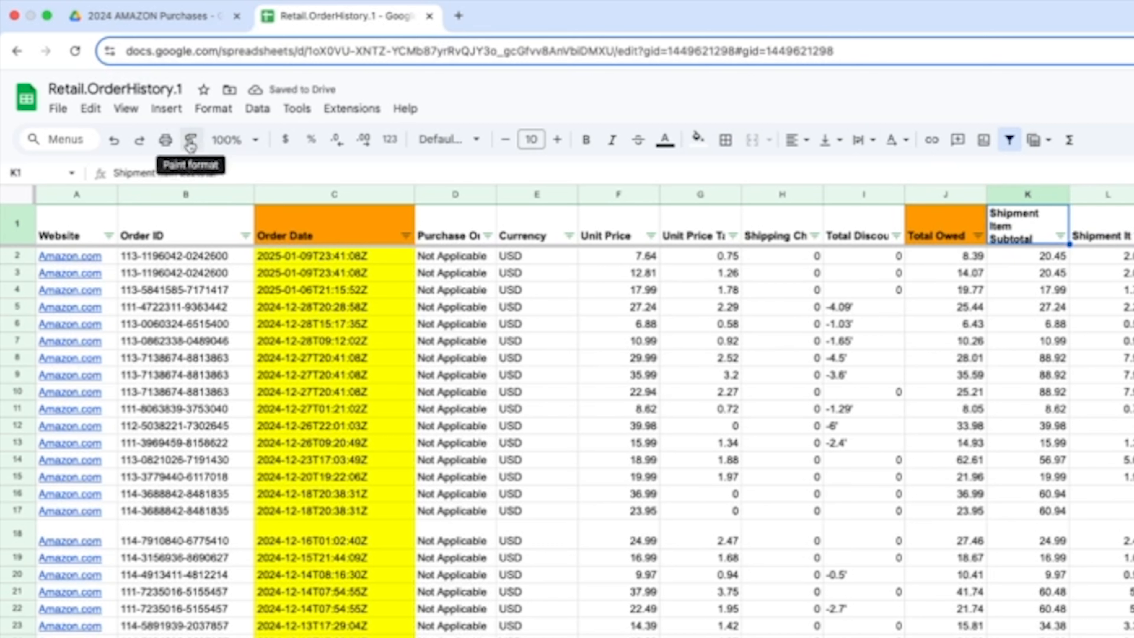
pyautogui.click(190, 142)
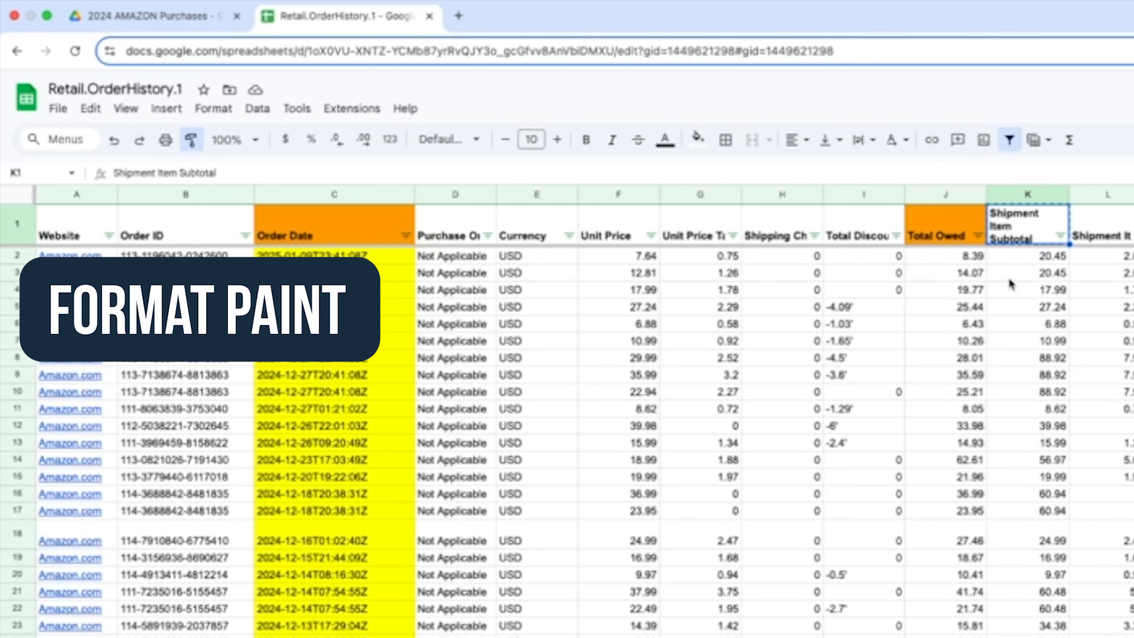
pyautogui.click(1097, 232)
# Fill the Shipment Item Subtotal and Shipment Item Subtotal Tax header cells, K1:L1, with orange
pyautogui.moveTo(1020, 225)
pyautogui.mouseDown()
pyautogui.moveTo(1002, 215)
pyautogui.moveTo(1083, 232)
pyautogui.moveTo(1074, 217)
pyautogui.mouseUp()
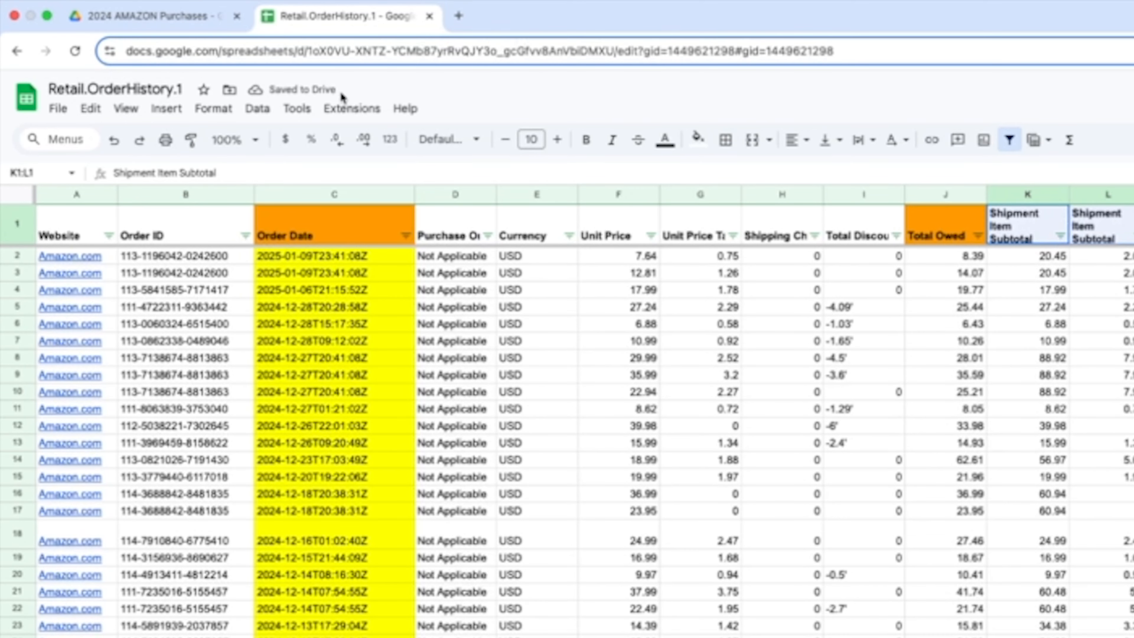
pyautogui.click(698, 139)
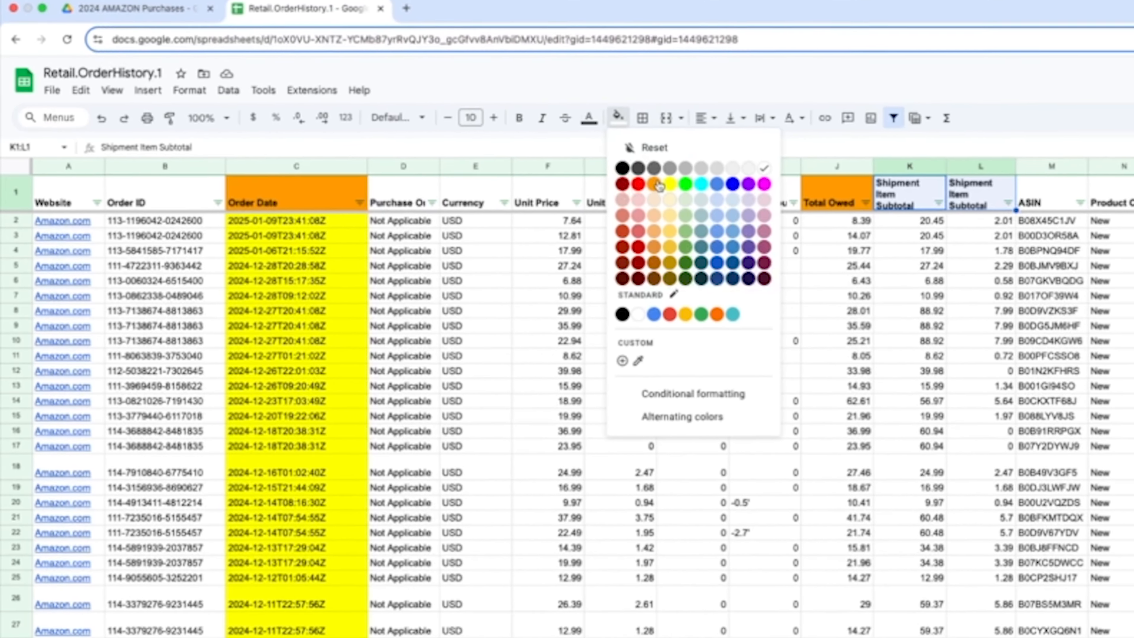
pyautogui.click(656, 185)
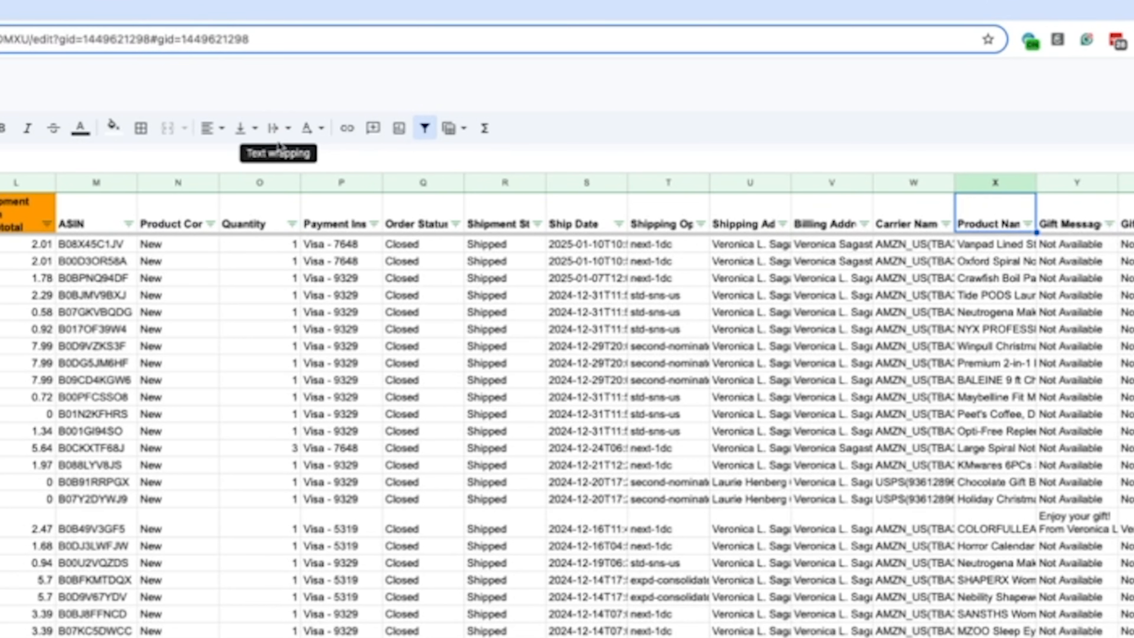
# Wrap the text in the Product Name header cell and fill it with orange
pyautogui.click(280, 129)
pyautogui.click(303, 159)
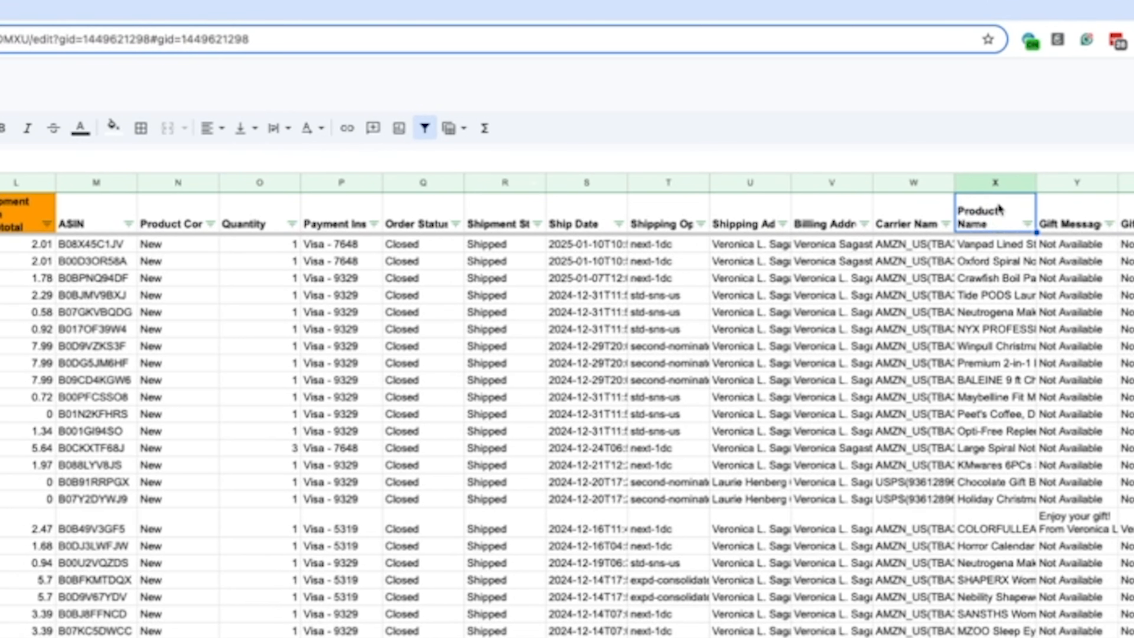
pyautogui.click(113, 128)
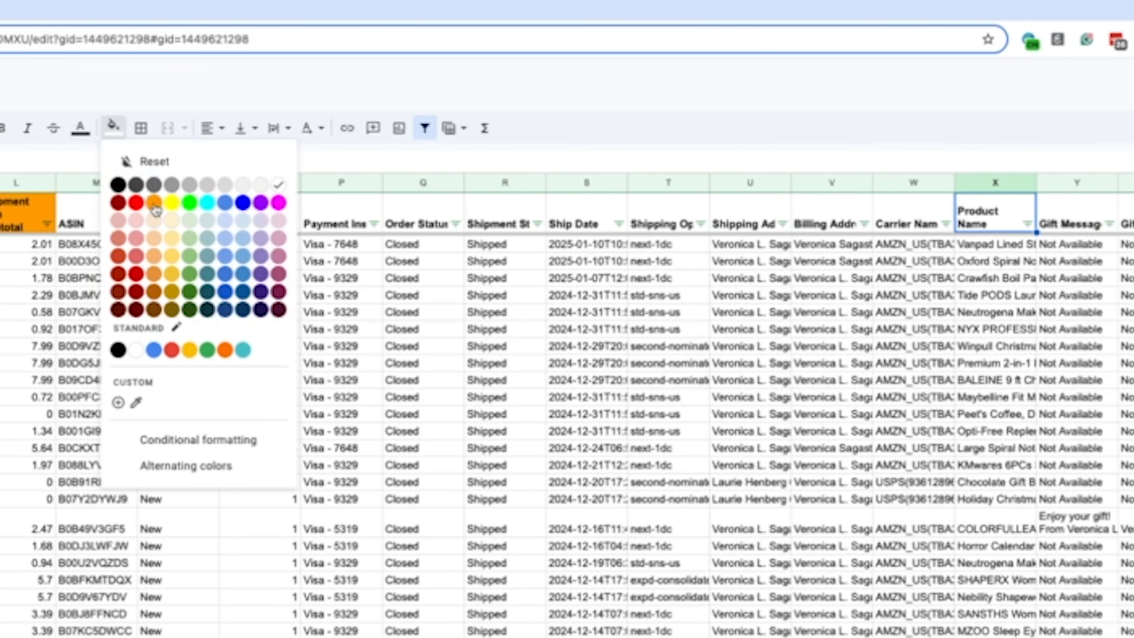
pyautogui.click(154, 206)
pyautogui.click(608, 363)
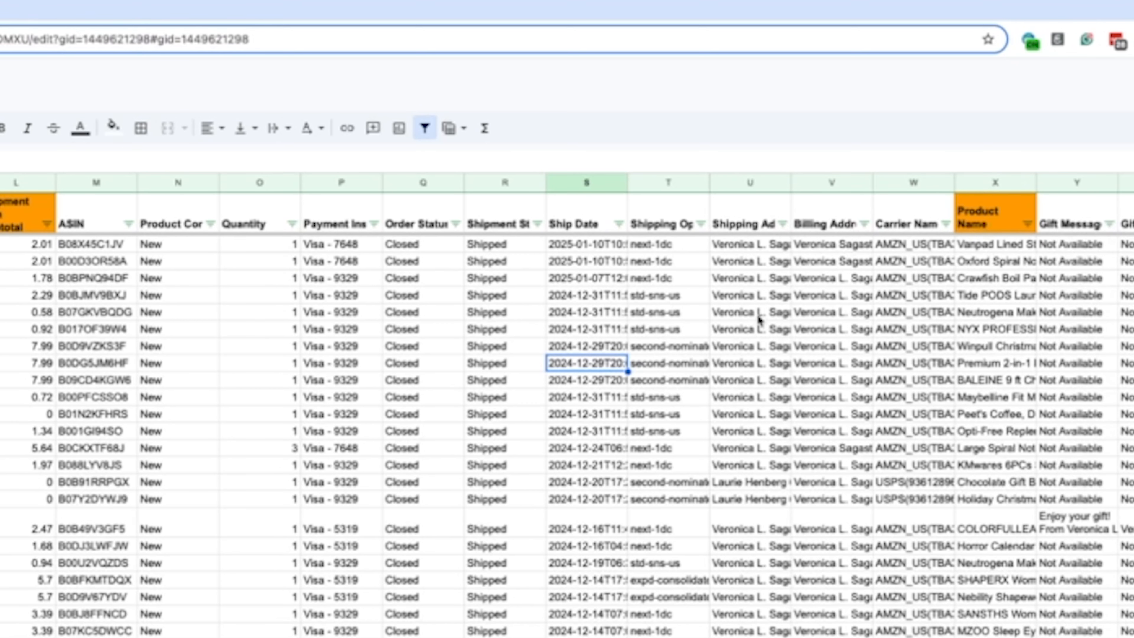
# Widen the Product Name column substantially so the long product descriptions are easier to read
pyautogui.moveTo(1037, 183); pyautogui.dragTo(1063, 184)
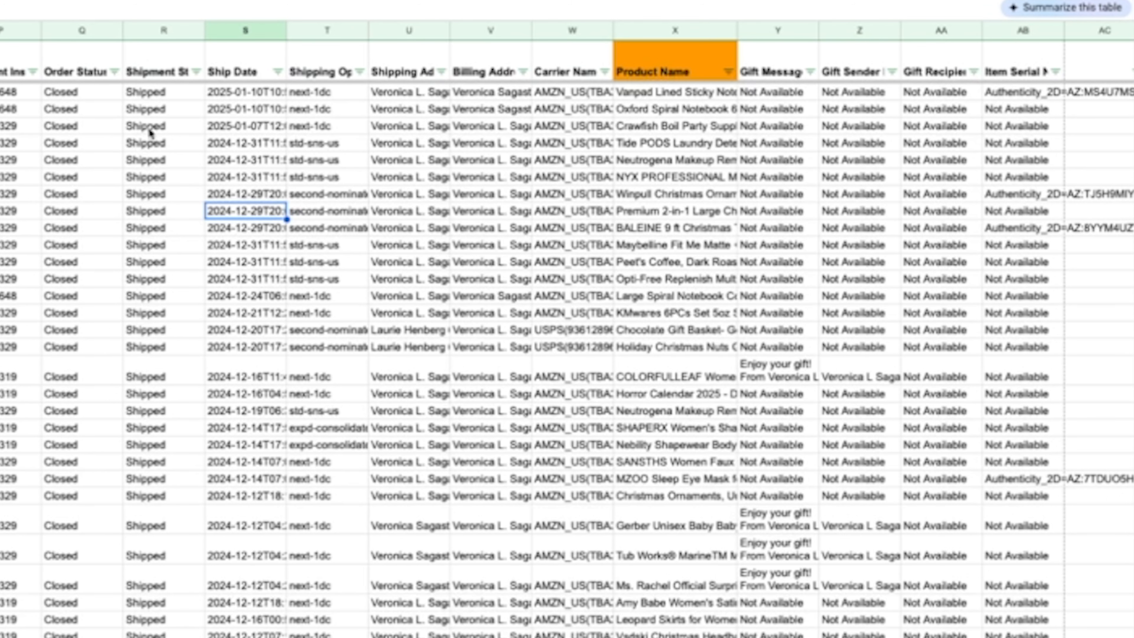
pyautogui.click(640, 93)
pyautogui.moveTo(737, 30); pyautogui.dragTo(950, 31)
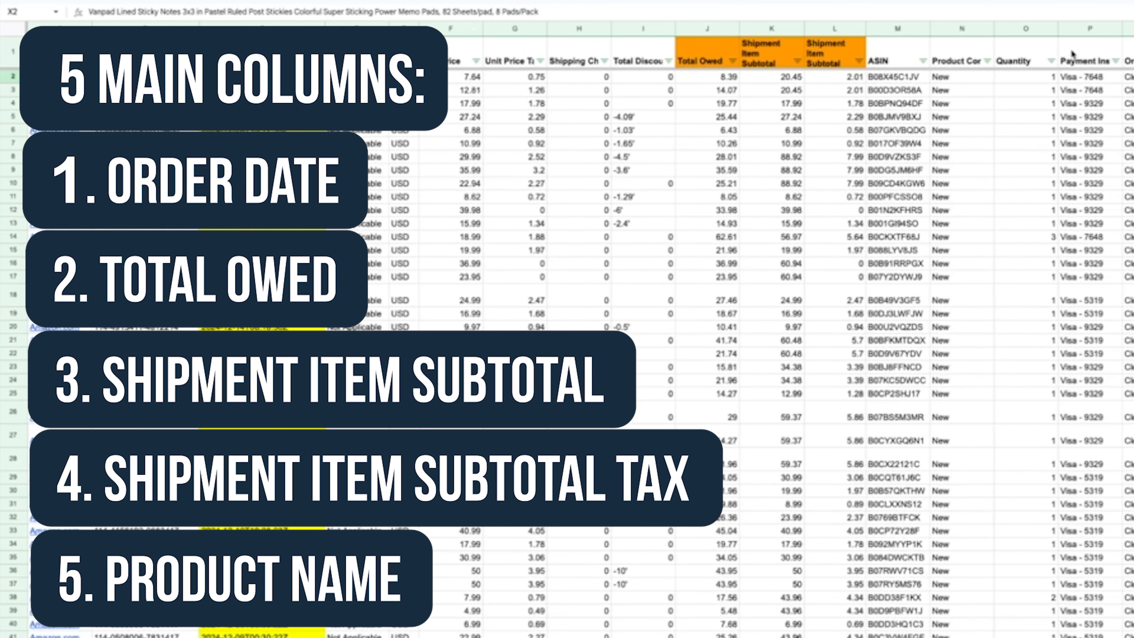
# Select the unneeded columns from ASIN onward and hide them, keeping Quantity and Payment Instrument Type shown
pyautogui.click(898, 29)
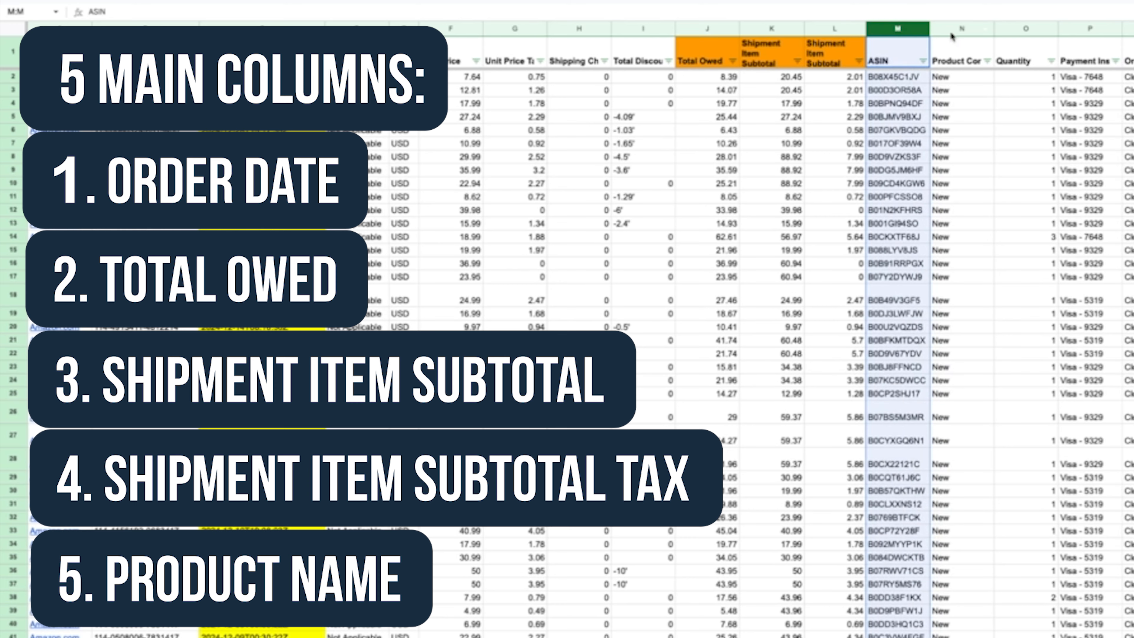
pyautogui.keyDown('shift'); pyautogui.click(960, 28); pyautogui.keyUp('shift')
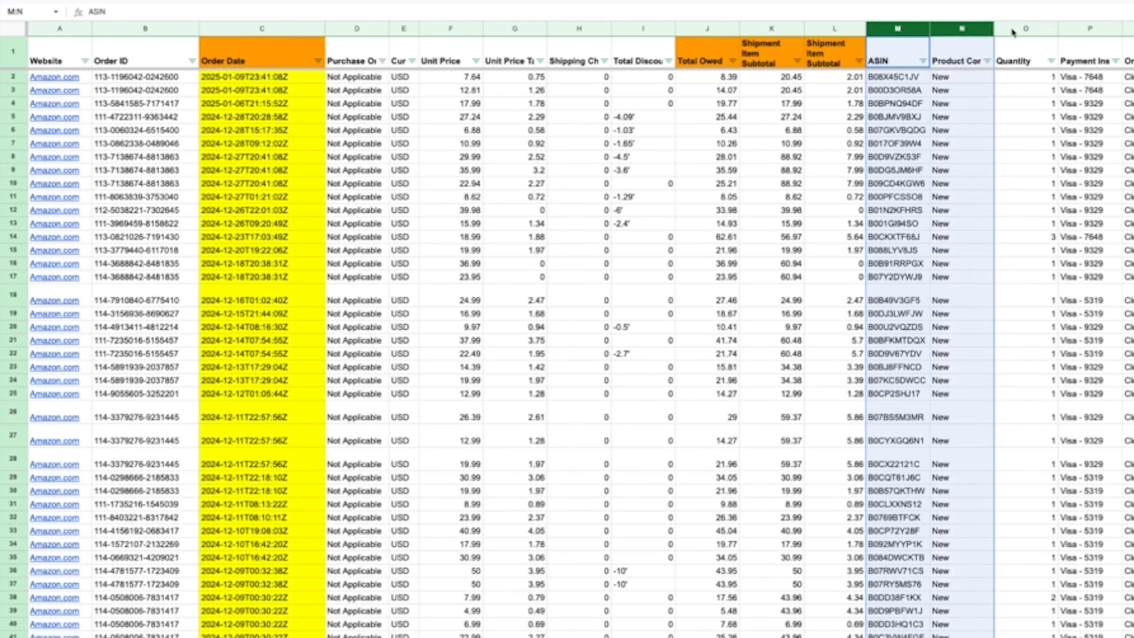
pyautogui.keyDown('shift'); pyautogui.click(1014, 29); pyautogui.keyUp('shift')
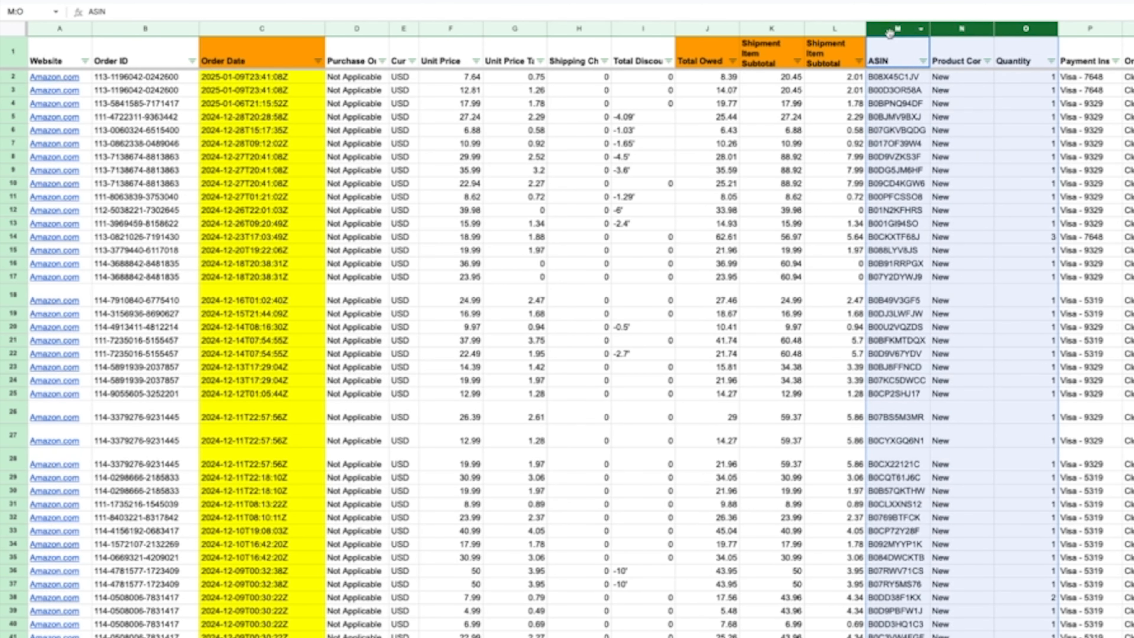
pyautogui.click(1115, 61)
pyautogui.click(885, 31)
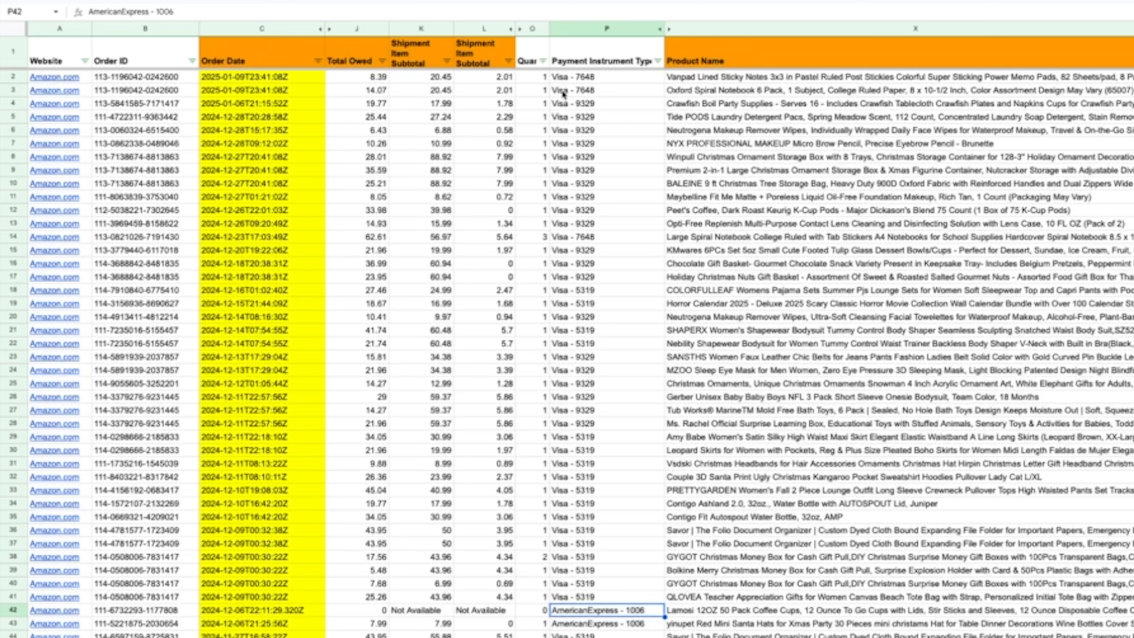
# Look through the Quantity column's values and the first order's product name
pyautogui.click(518, 53)
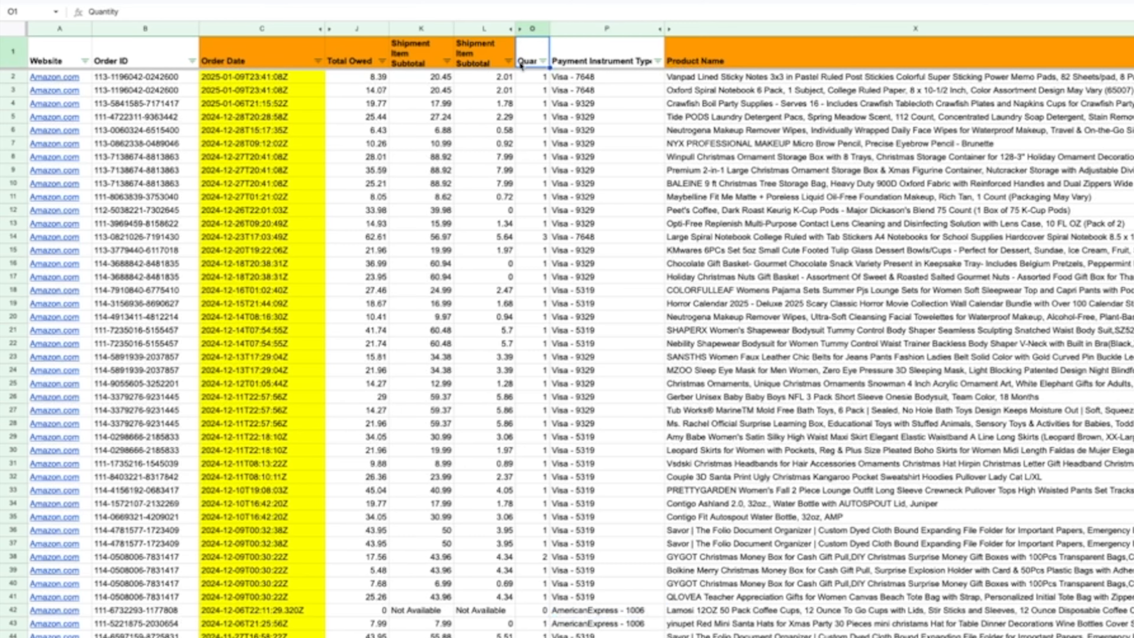
pyautogui.scroll(-5, 518, 413)
pyautogui.scroll(5, 744, 190)
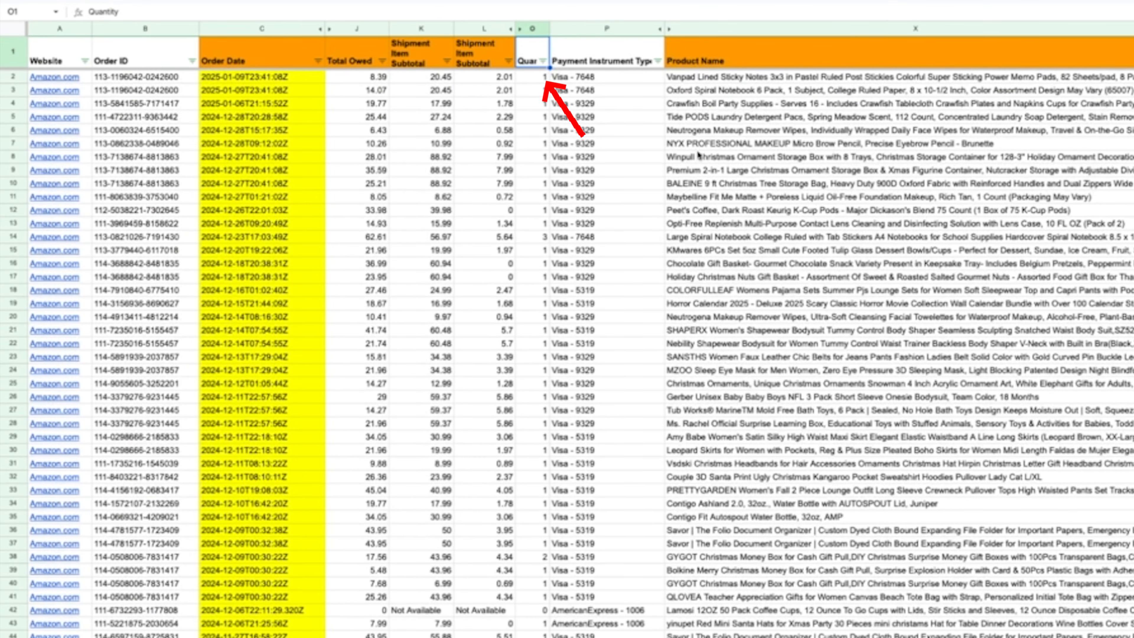
pyautogui.click(718, 78)
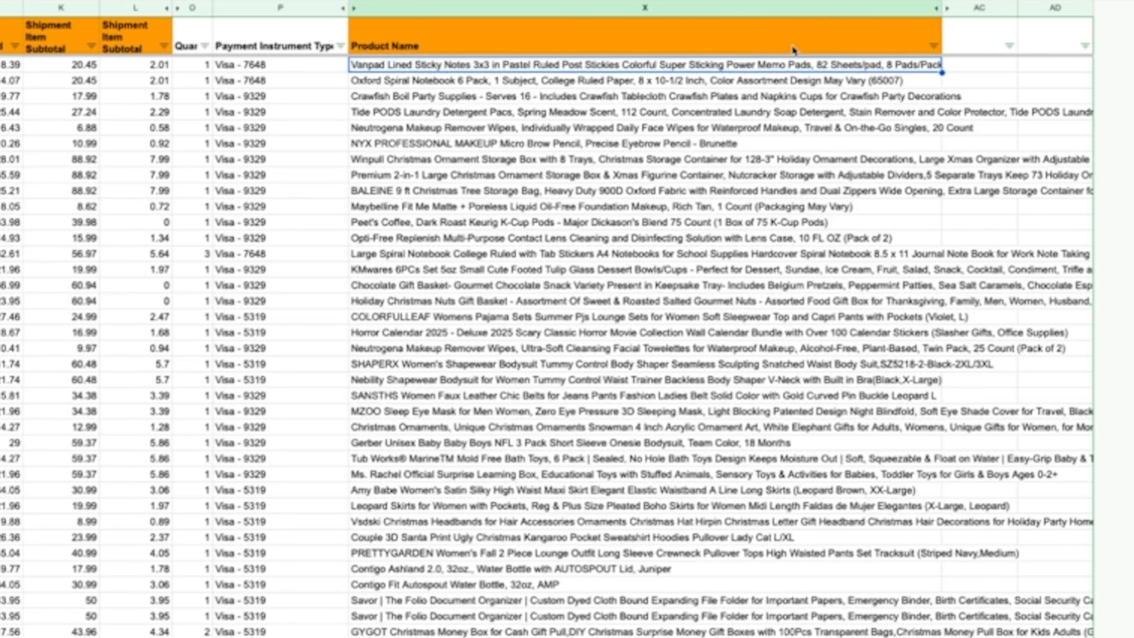
# Add the header "Expense Account name or #" in cell AC1 beside Product Name and wrap its text
pyautogui.click(982, 40)
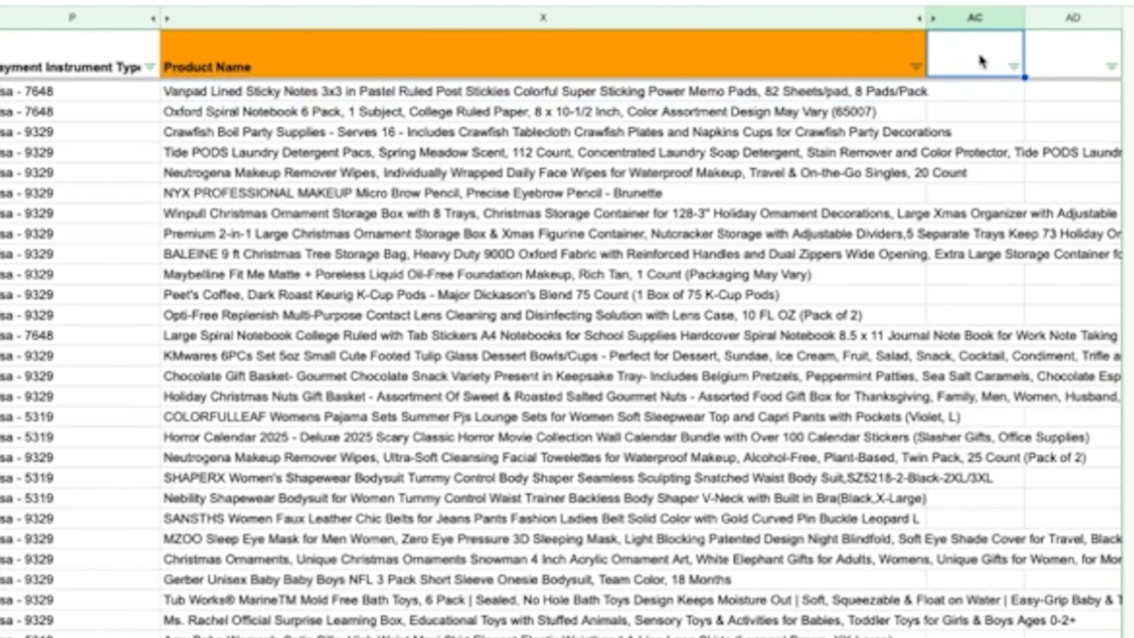
pyautogui.write('Expe')
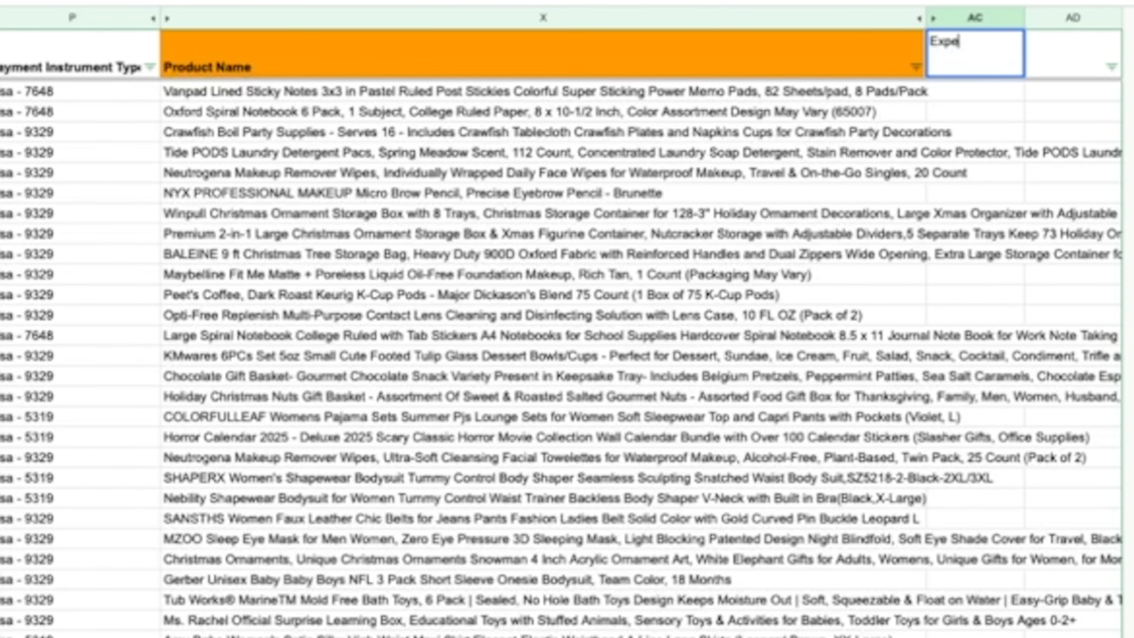
pyautogui.write('nse Account name or #')
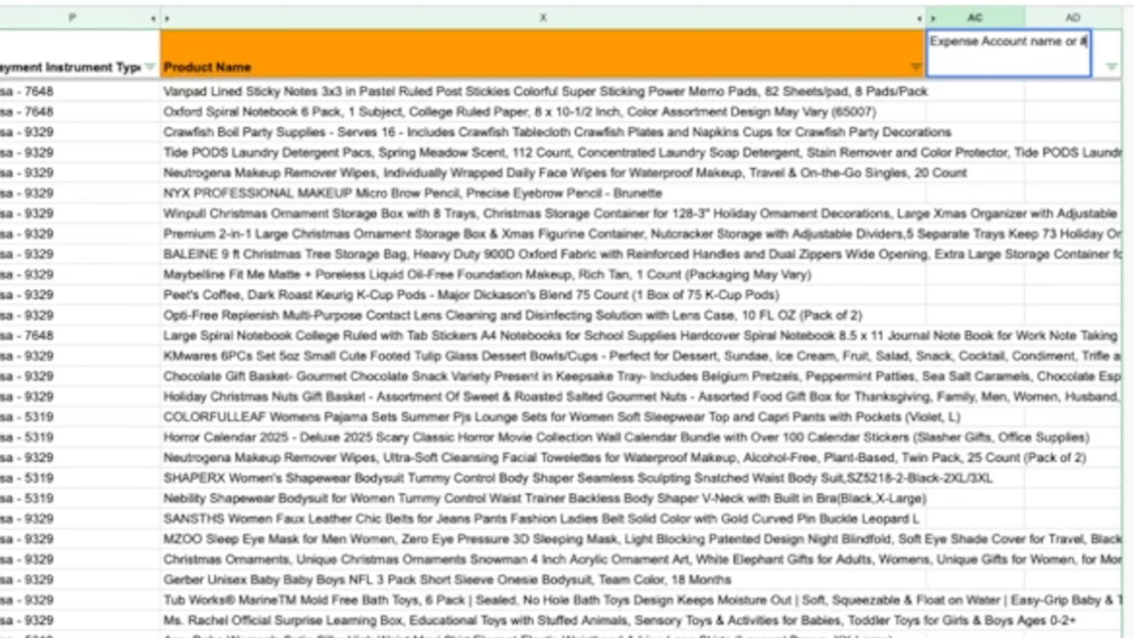
pyautogui.press('Return')
pyautogui.press('Up')
pyautogui.click(173, 1)
pyautogui.click(202, 2)
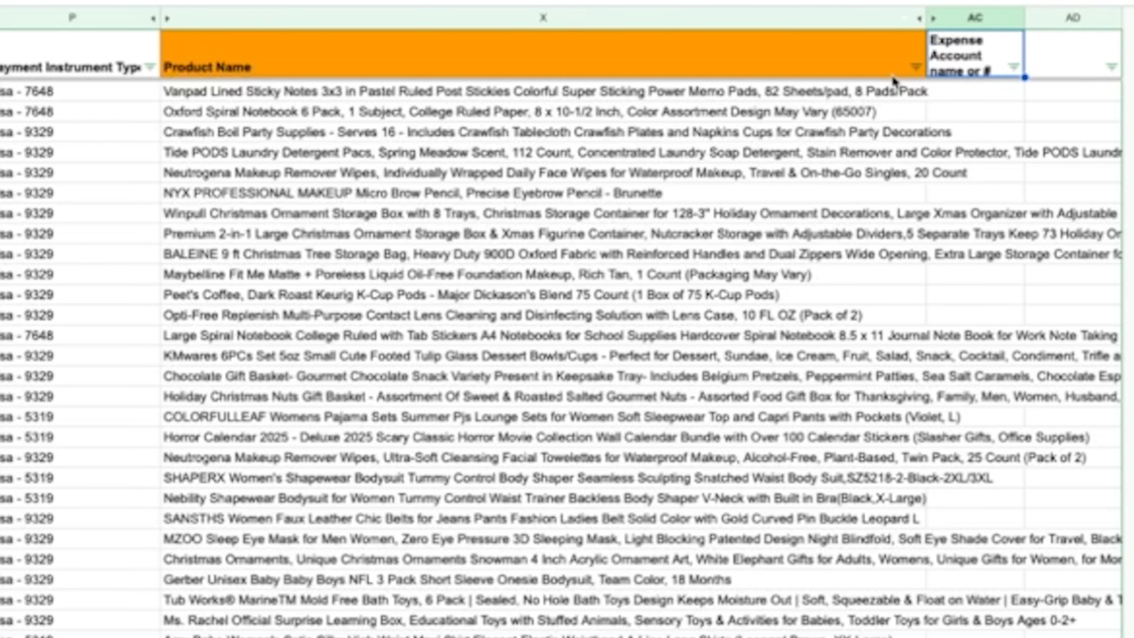
pyautogui.click(938, 88)
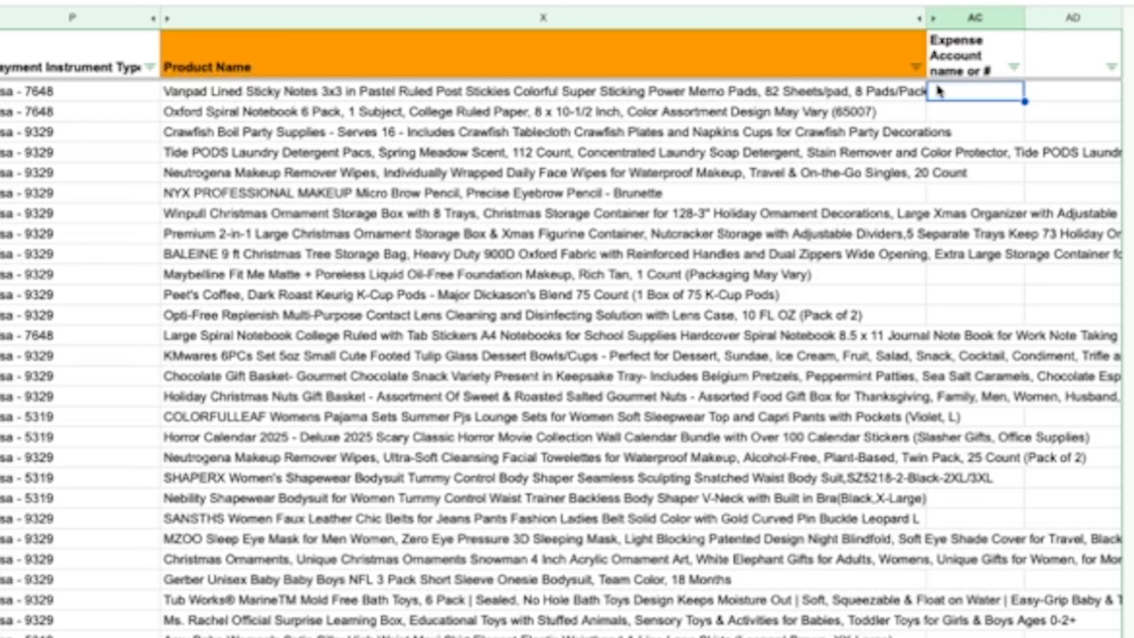
# Examine the Payment Instrument Type column throughout the orders to see which cards were used for the purchases
pyautogui.click(1, 67)
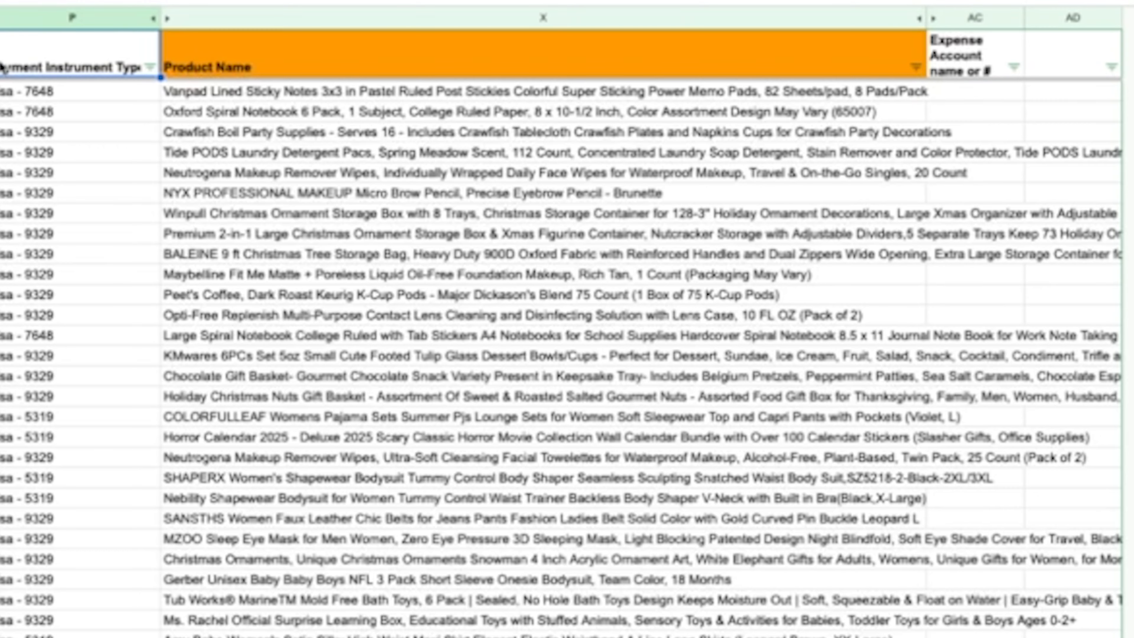
pyautogui.hscroll(-10, 574, 111)
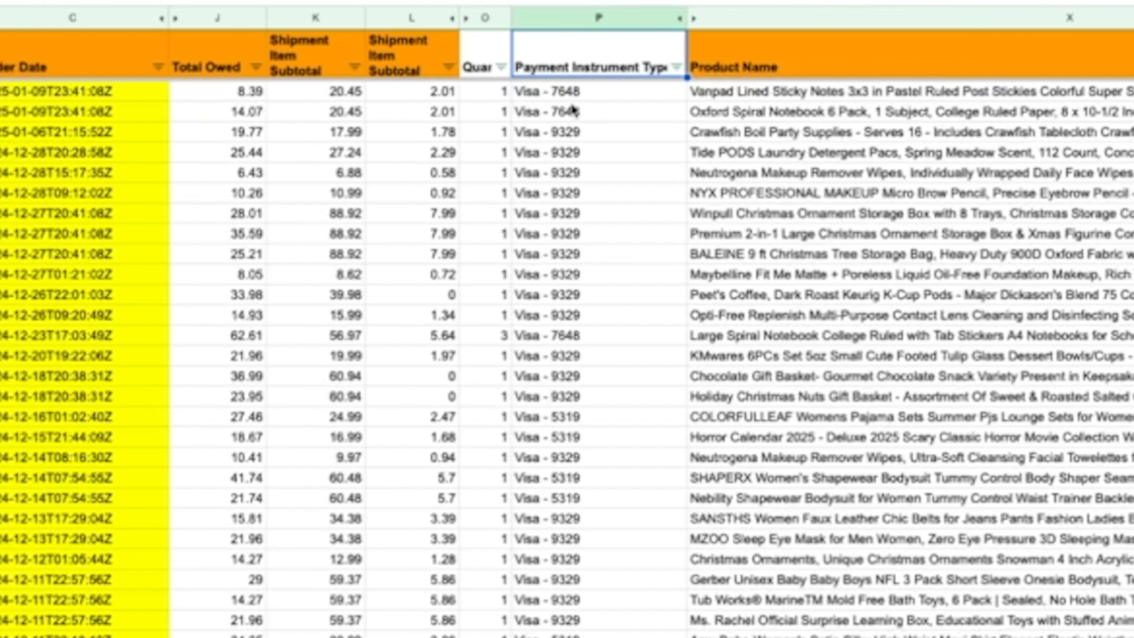
pyautogui.hscroll(-1, 575, 111)
pyautogui.scroll(-8, 653, 286)
pyautogui.scroll(-5, 653, 283)
pyautogui.scroll(3, 652, 284)
pyautogui.scroll(9, 653, 286)
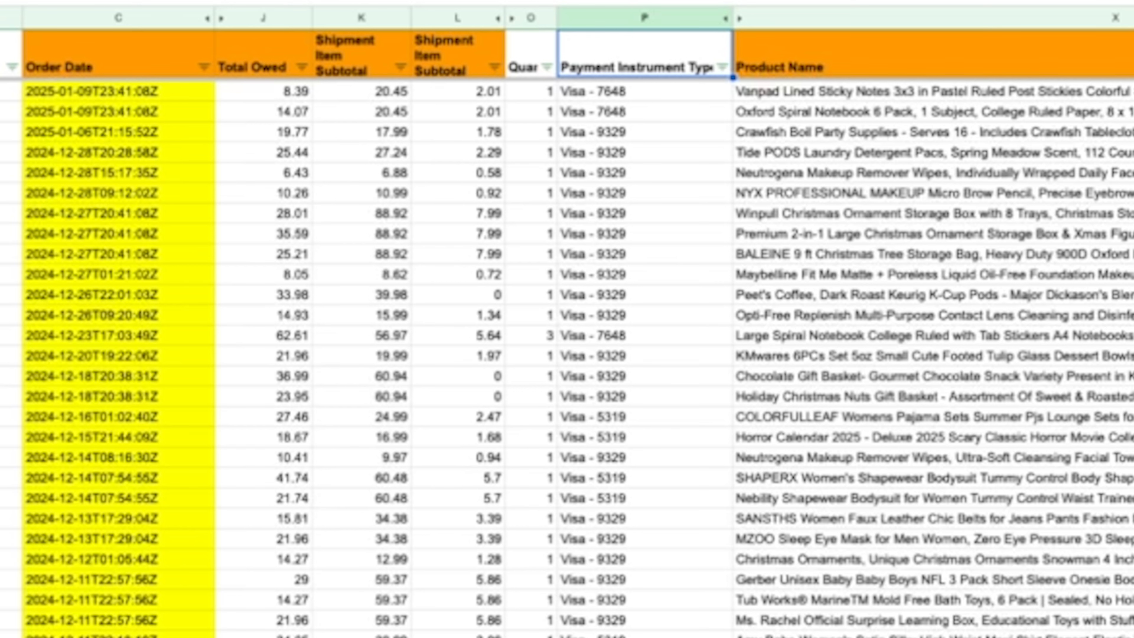
pyautogui.scroll(-1, 726, 67)
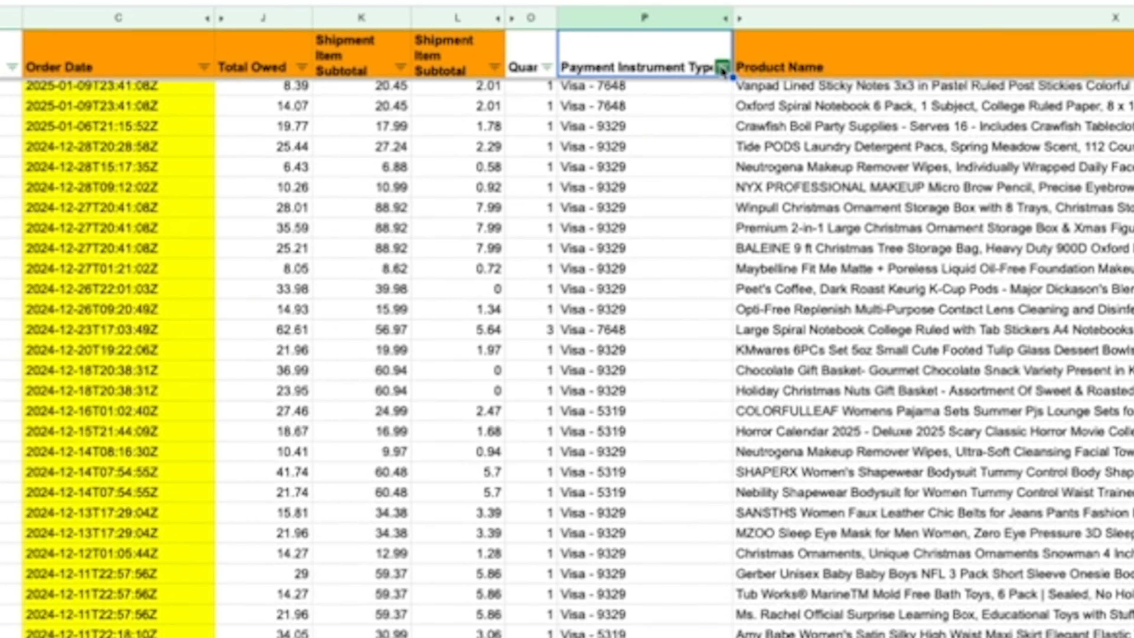
pyautogui.scroll(-10, 526, 616)
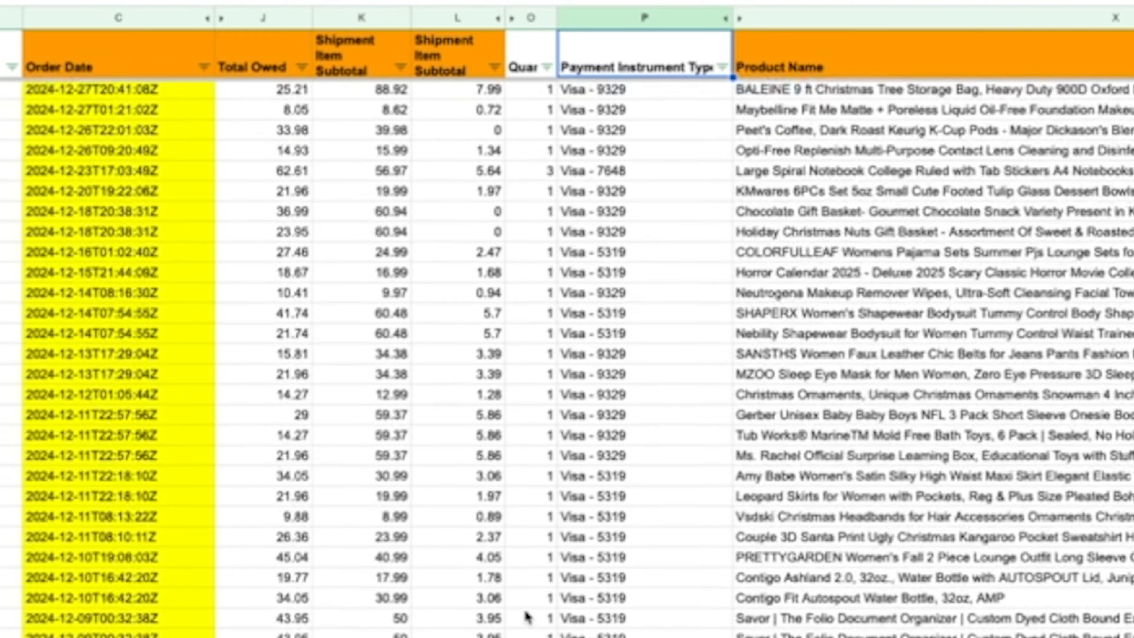
pyautogui.scroll(-12, 526, 616)
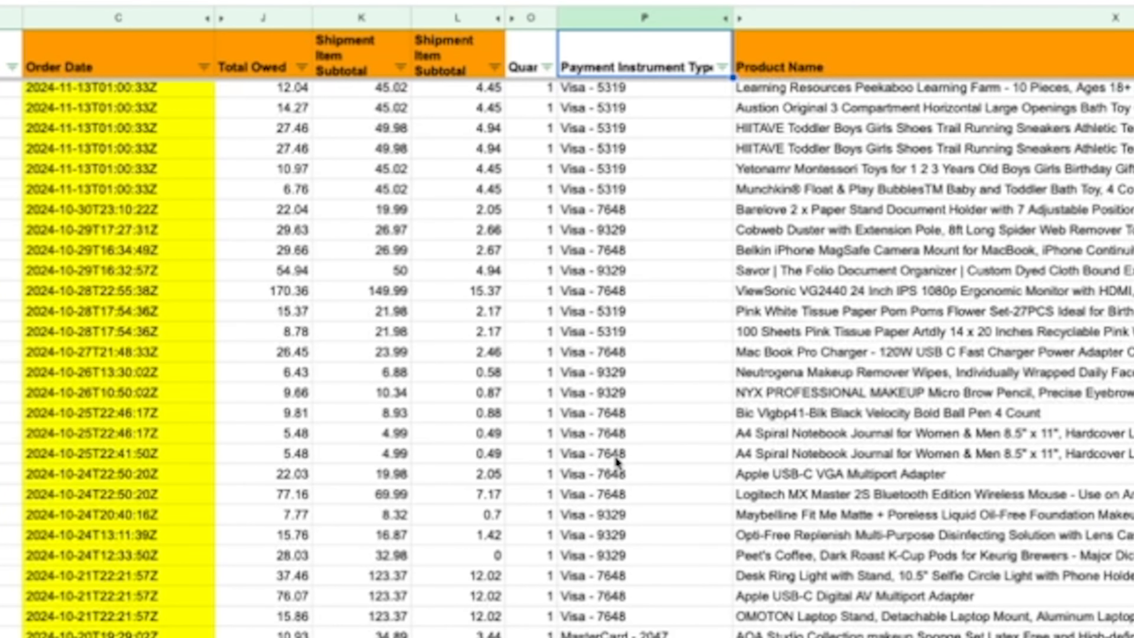
pyautogui.scroll(-20, 615, 456)
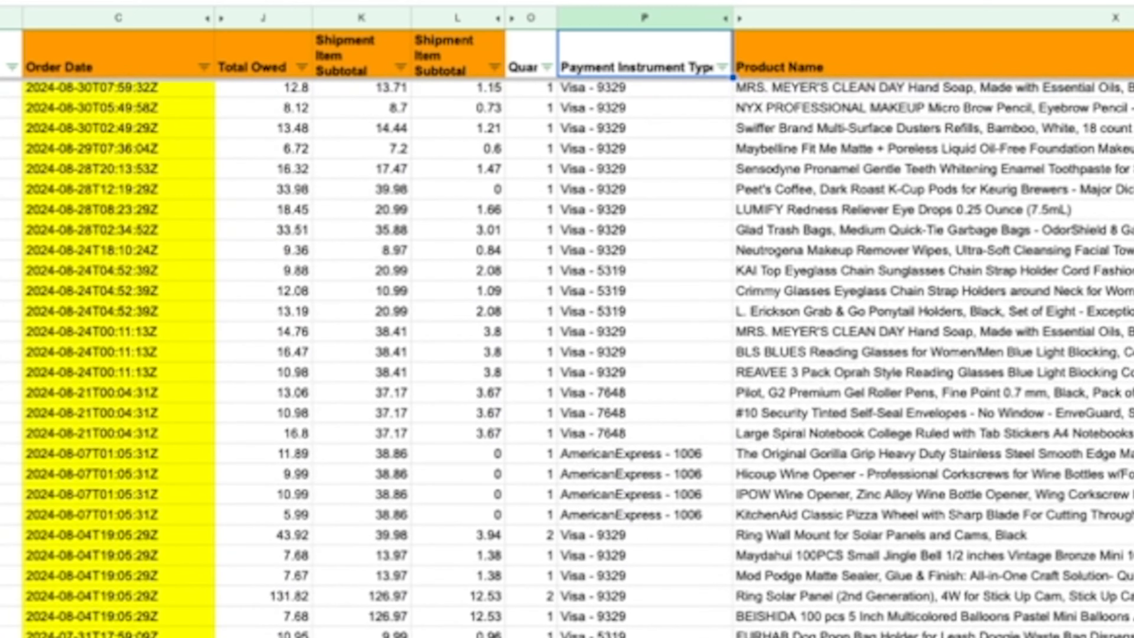
pyautogui.scroll(20, 627, 522)
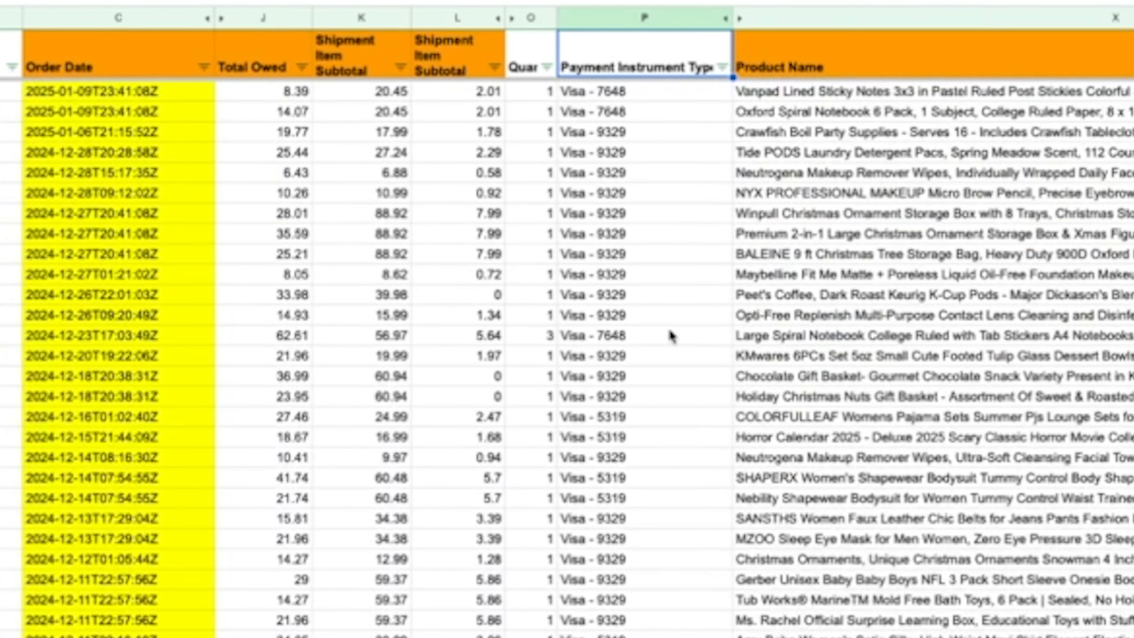
# Filter the Payment Instrument Type column to only the first-listed American Express card, including its combined entry with Gift Certificate/Card
pyautogui.click(722, 67)
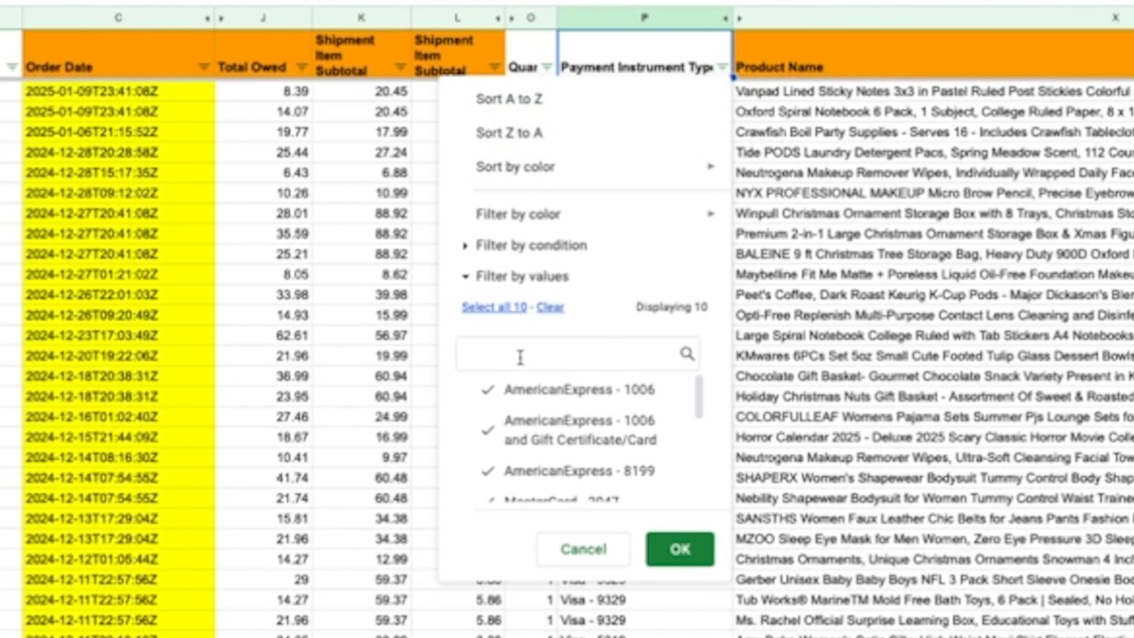
pyautogui.click(833, 218)
pyautogui.click(722, 67)
pyautogui.scroll(-1, 547, 398)
pyautogui.scroll(1, 514, 402)
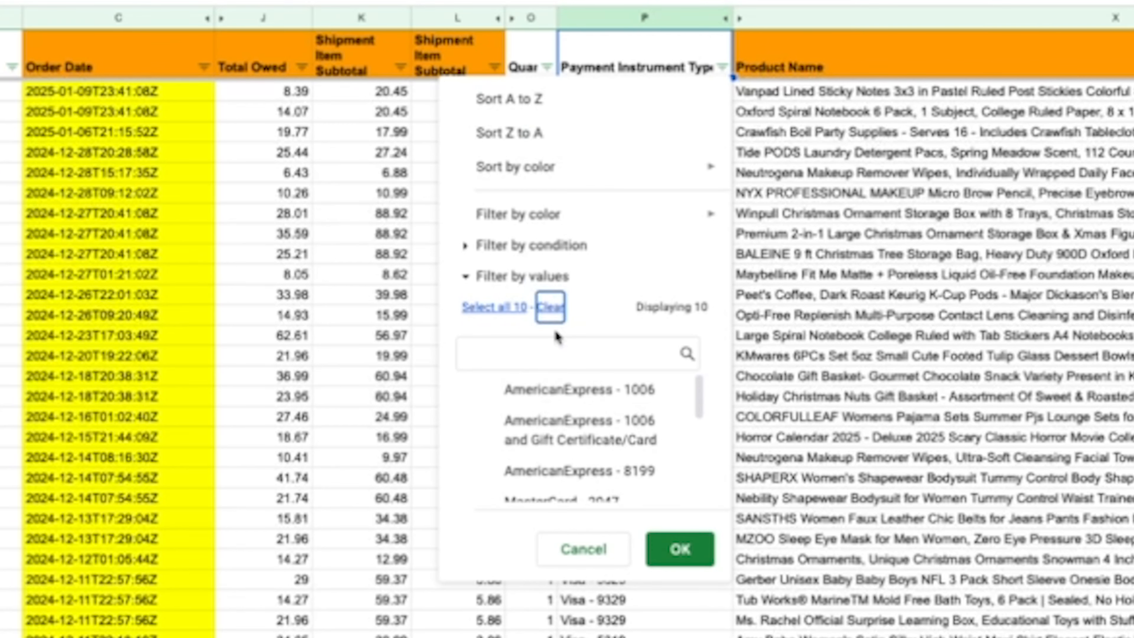
pyautogui.click(549, 307)
pyautogui.click(517, 396)
pyautogui.click(520, 427)
pyautogui.scroll(-1, 576, 429)
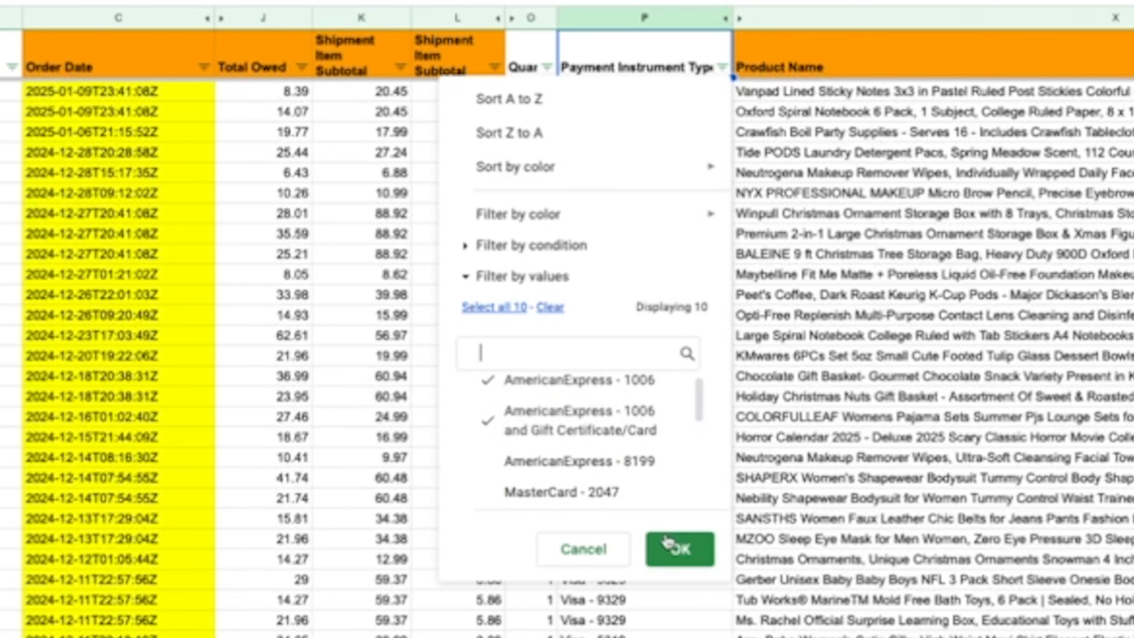
pyautogui.click(672, 548)
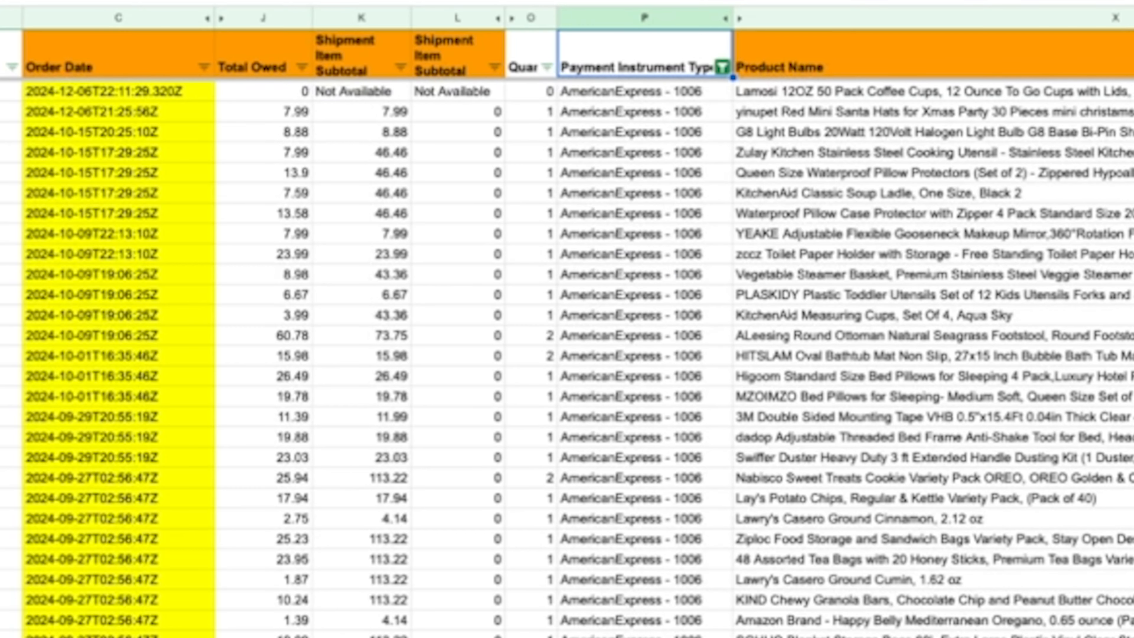
# Look through the filtered American Express orders, checking their dates, amounts and product names
pyautogui.scroll(-20, 985, 400)
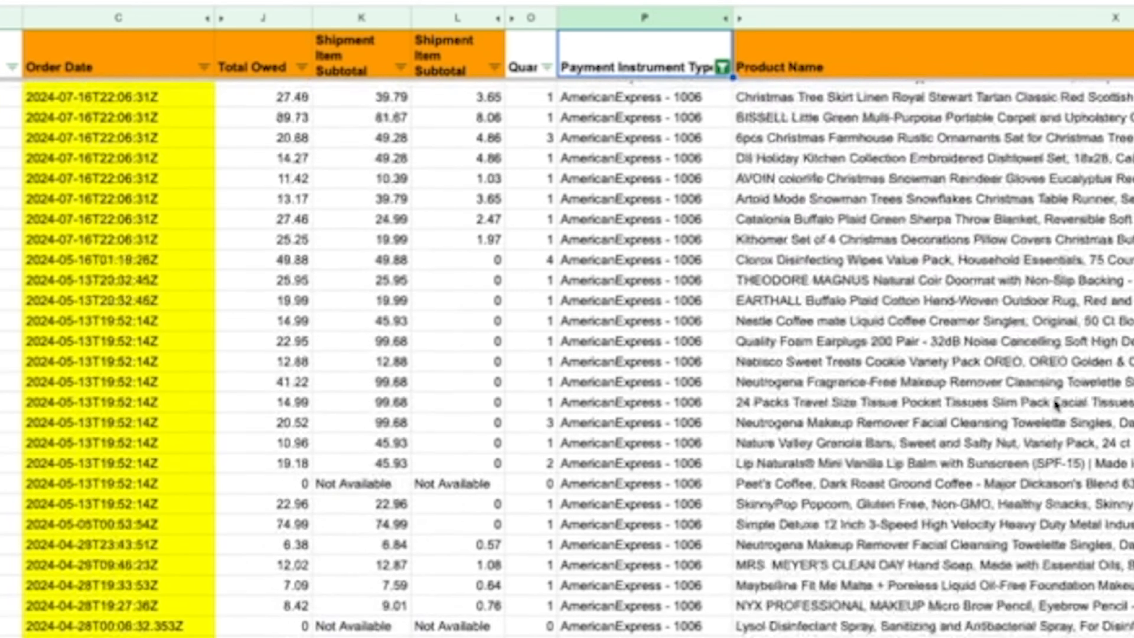
pyautogui.scroll(20, 973, 491)
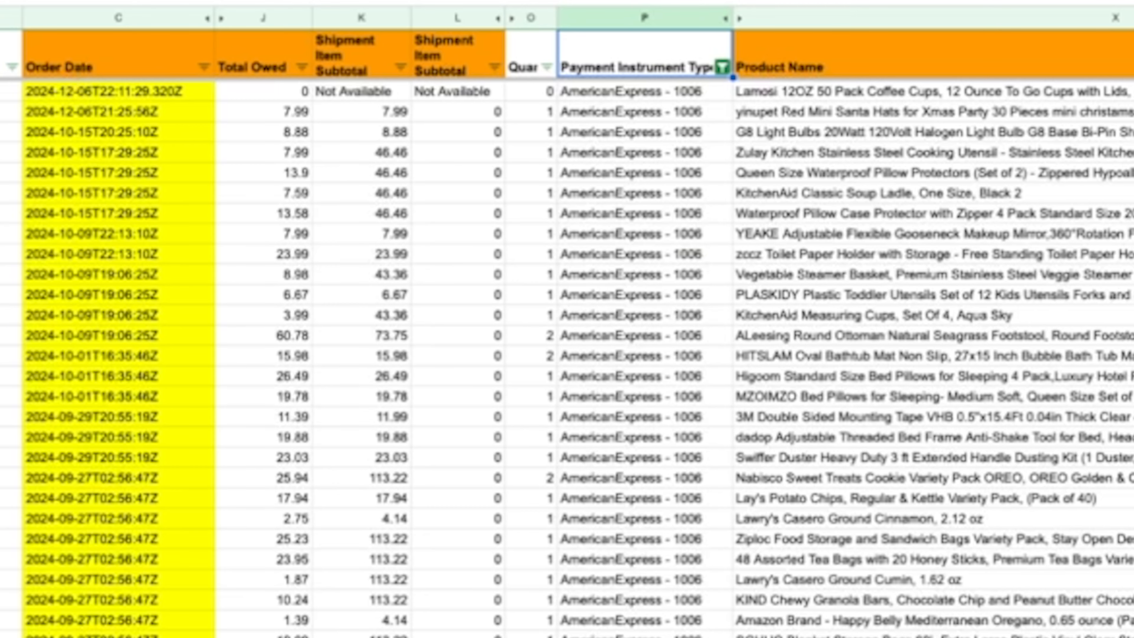
pyautogui.scroll(-10, 72, 90)
pyautogui.scroll(-9, 213, 291)
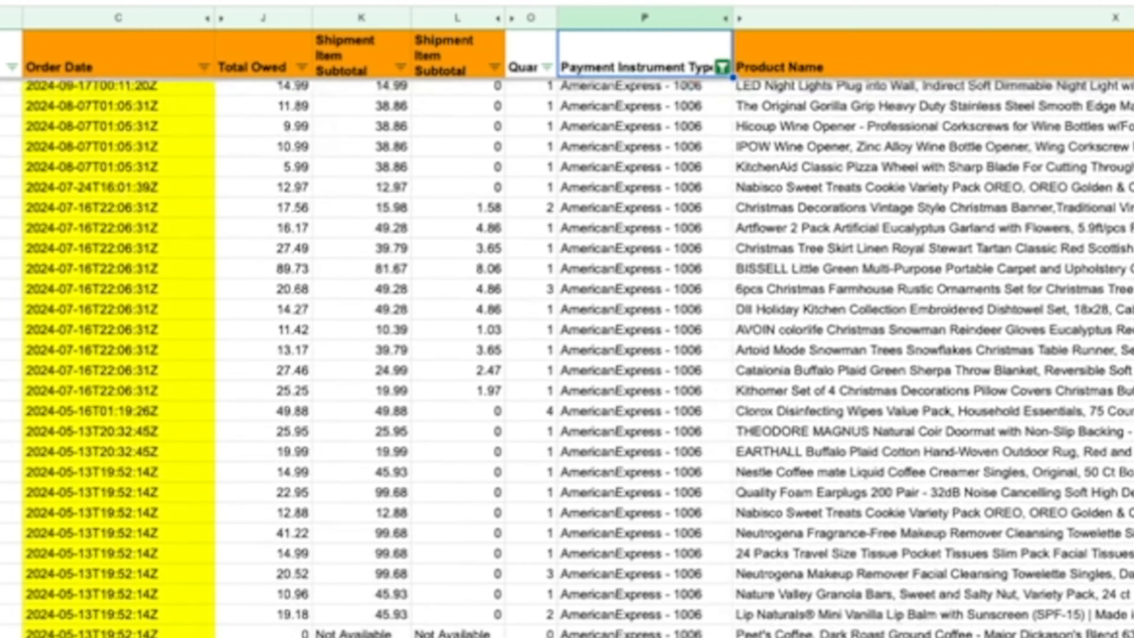
pyautogui.scroll(17, 214, 290)
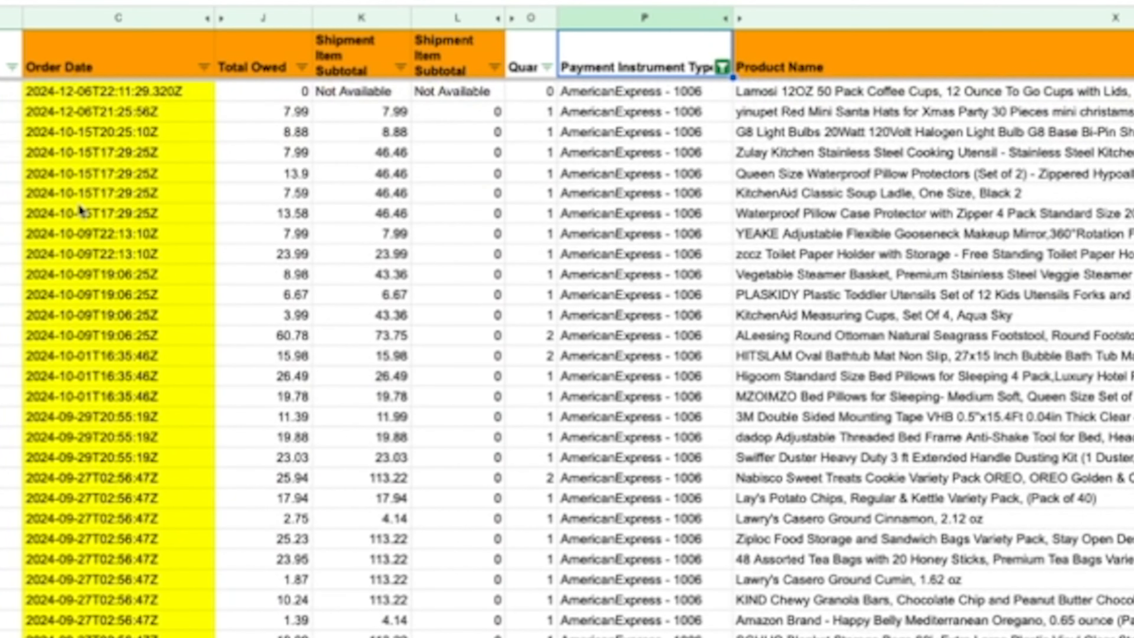
pyautogui.scroll(-17, 81, 206)
pyautogui.scroll(17, 567, 357)
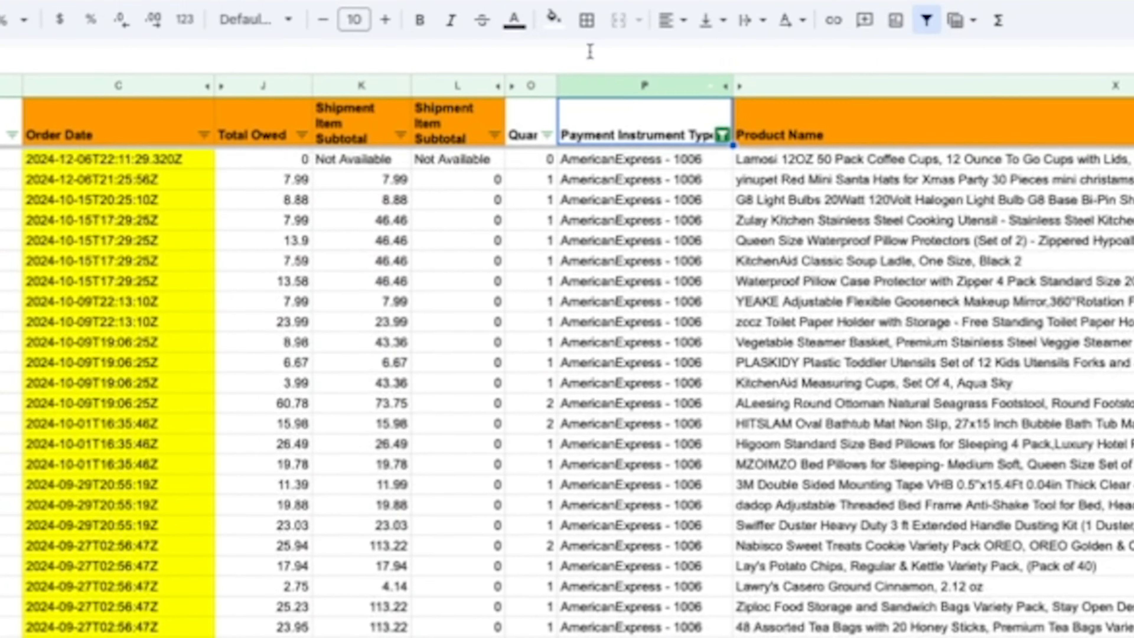
# Fill the Payment Instrument Type and Expense Account header cells with cyan
pyautogui.click(553, 73)
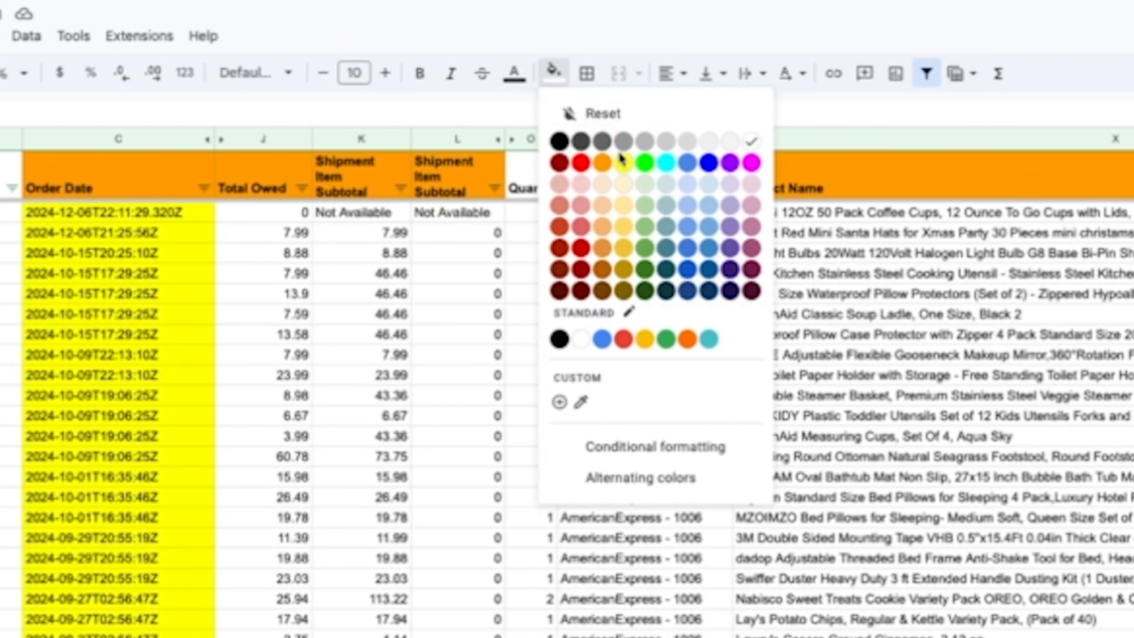
pyautogui.click(662, 166)
pyautogui.click(613, 293)
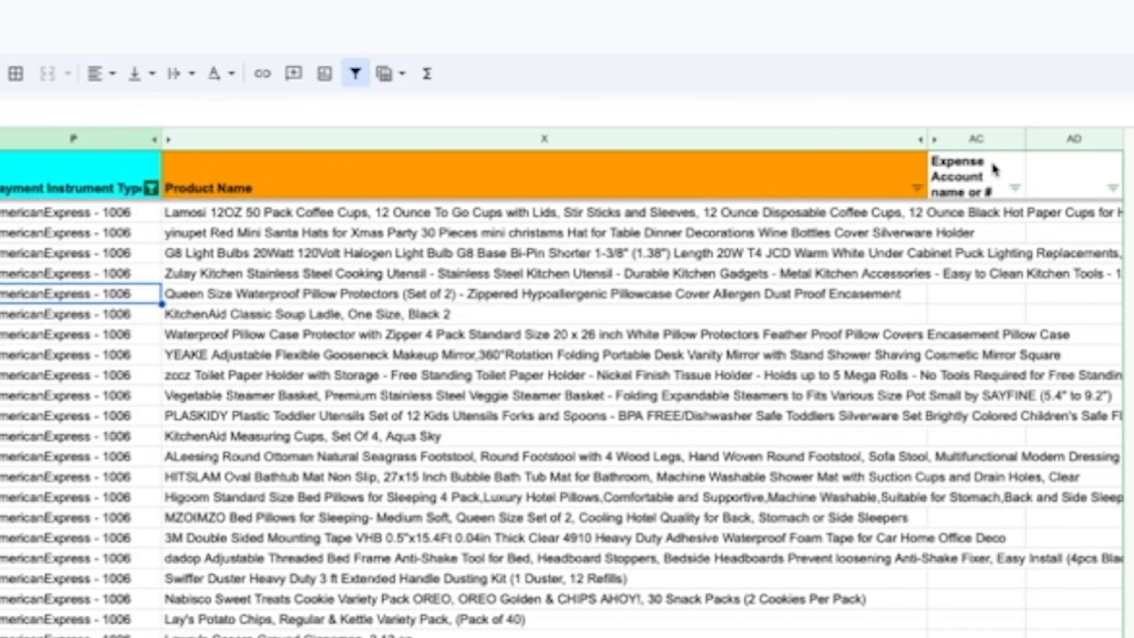
pyautogui.click(993, 169)
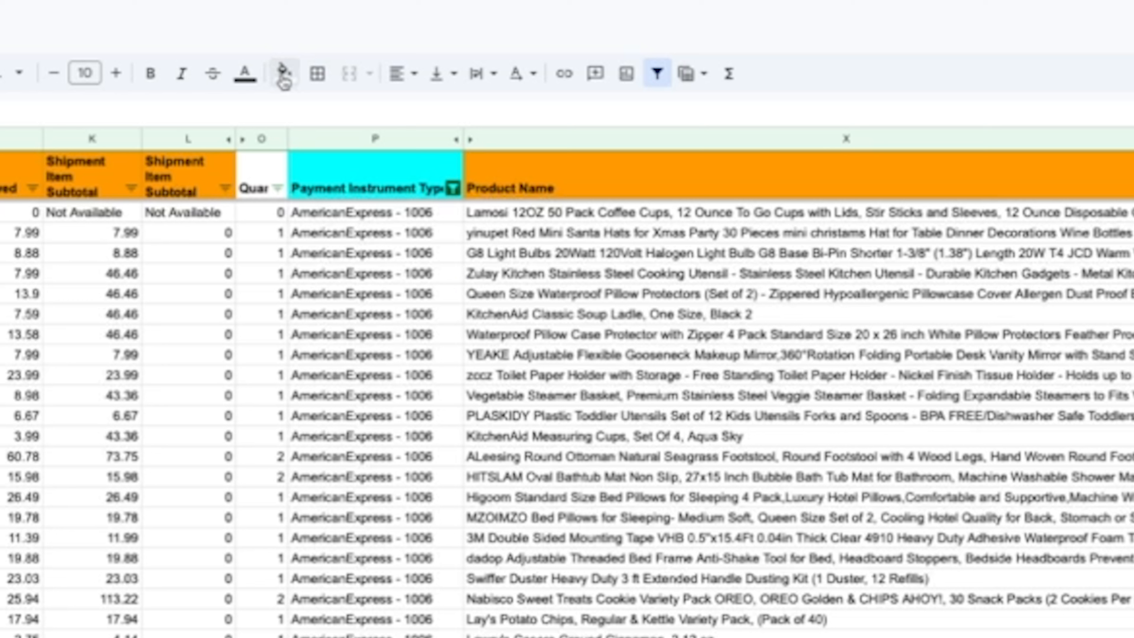
pyautogui.click(284, 77)
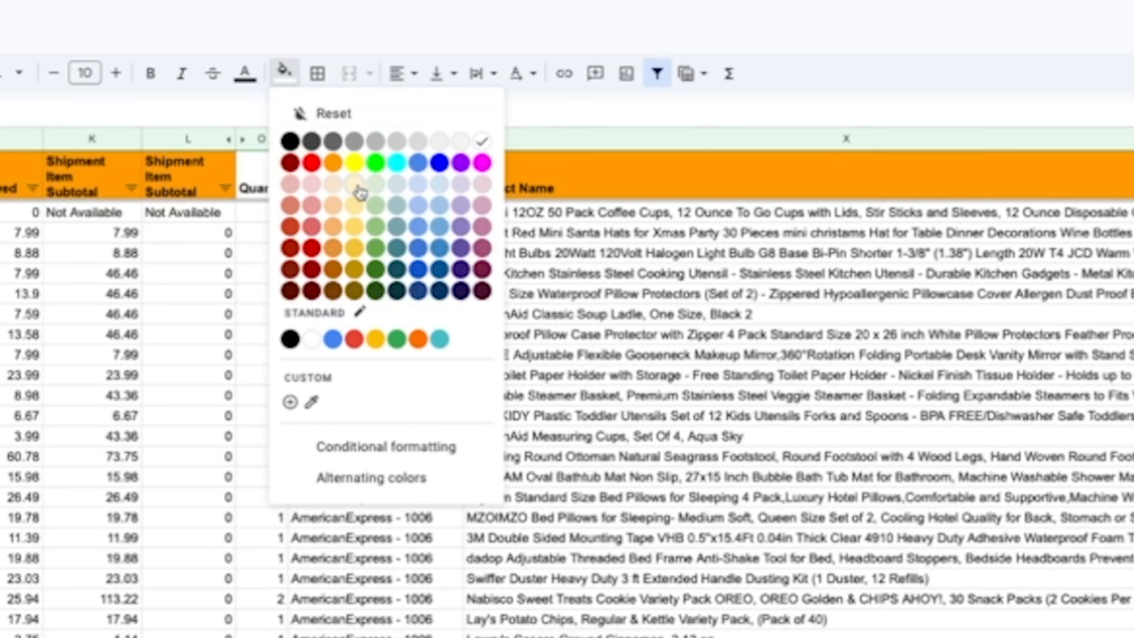
pyautogui.click(392, 165)
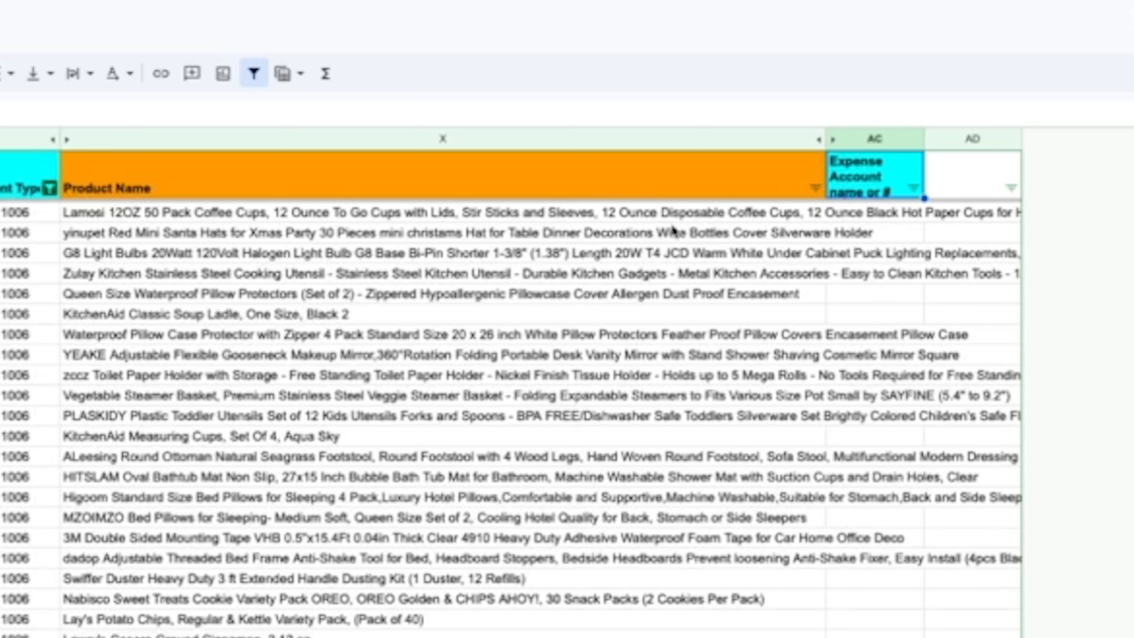
# Wrap the text of the whole Product Name column so long descriptions stay within column X
pyautogui.click(358, 129)
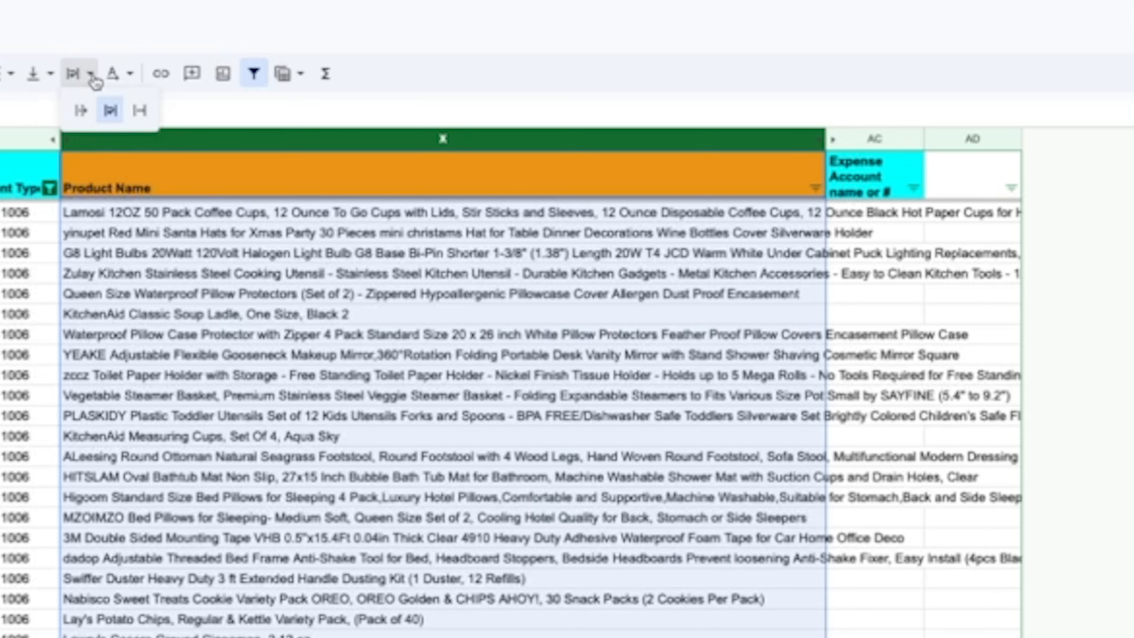
pyautogui.click(91, 75)
pyautogui.click(112, 113)
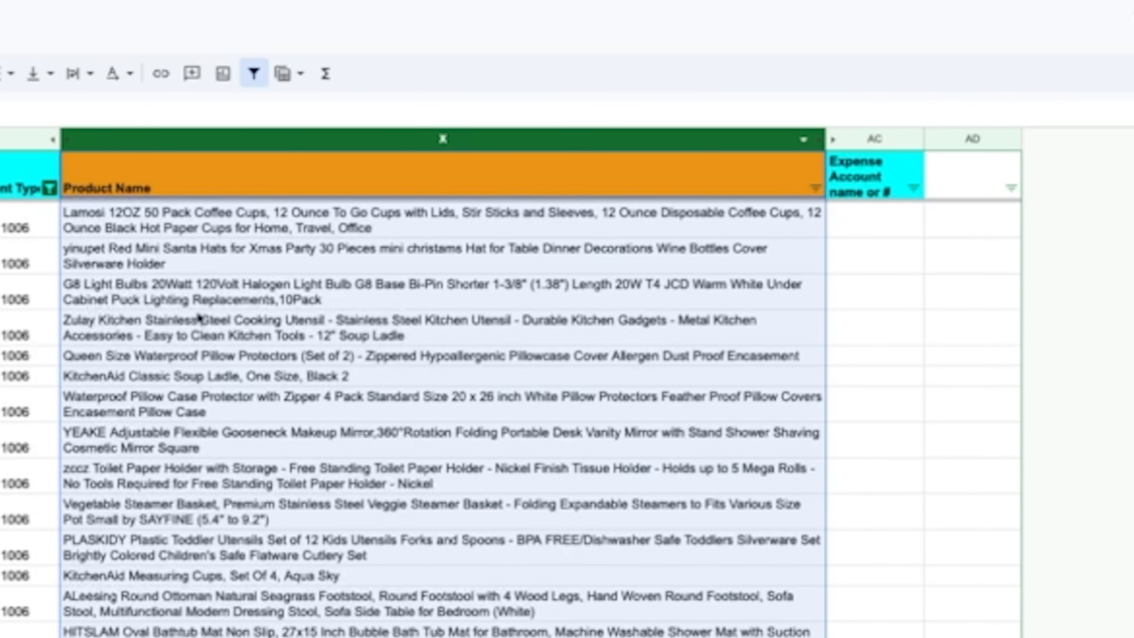
pyautogui.click(260, 330)
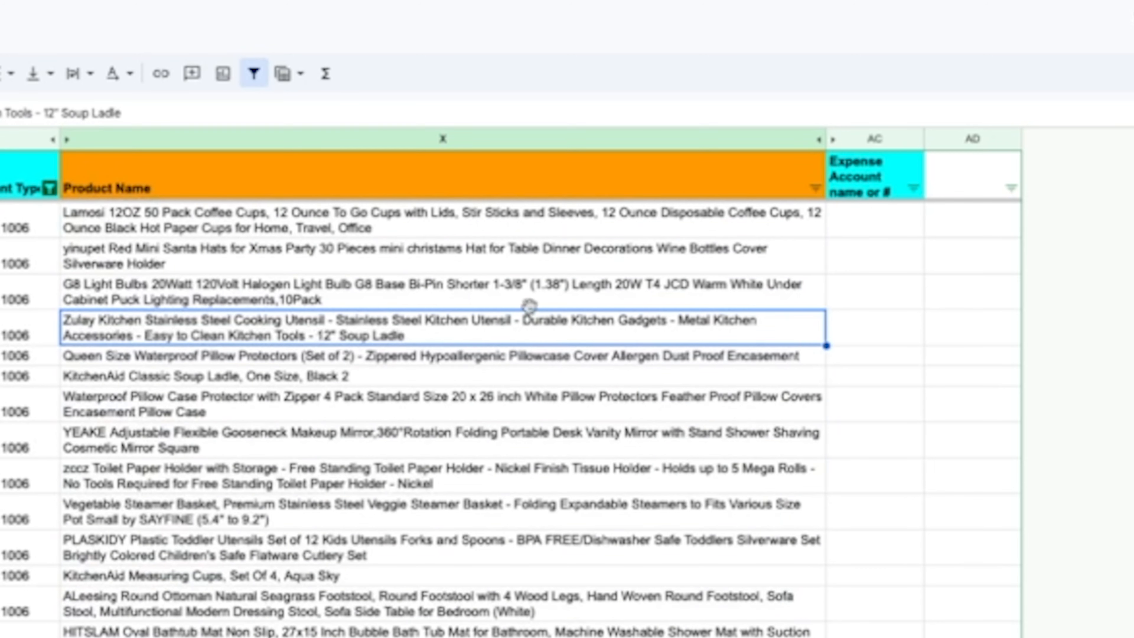
# Check the first product's full name and widen the Expense Account column AC
pyautogui.click(873, 223)
pyautogui.click(222, 227)
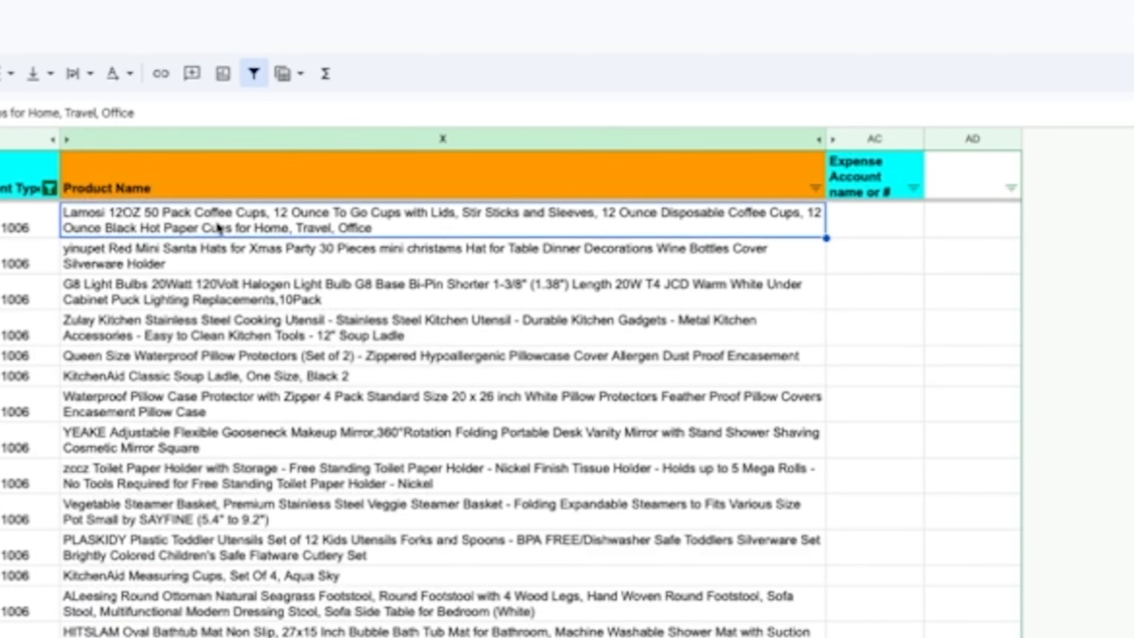
pyautogui.scroll(-1, 267, 268)
pyautogui.scroll(1, 268, 268)
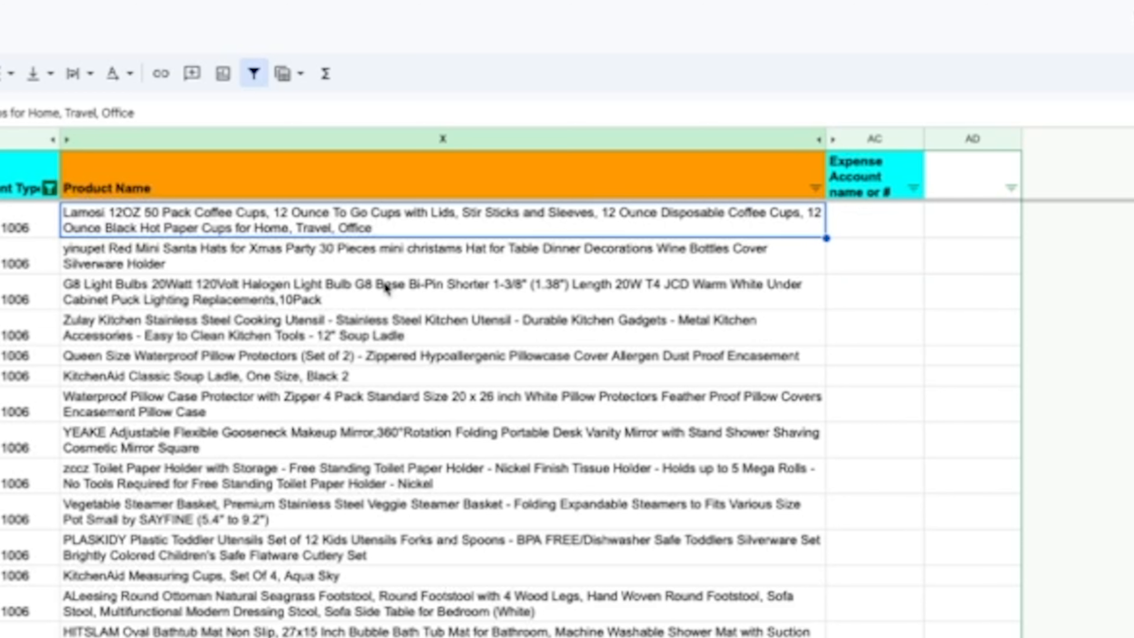
pyautogui.moveTo(924, 139); pyautogui.dragTo(962, 138)
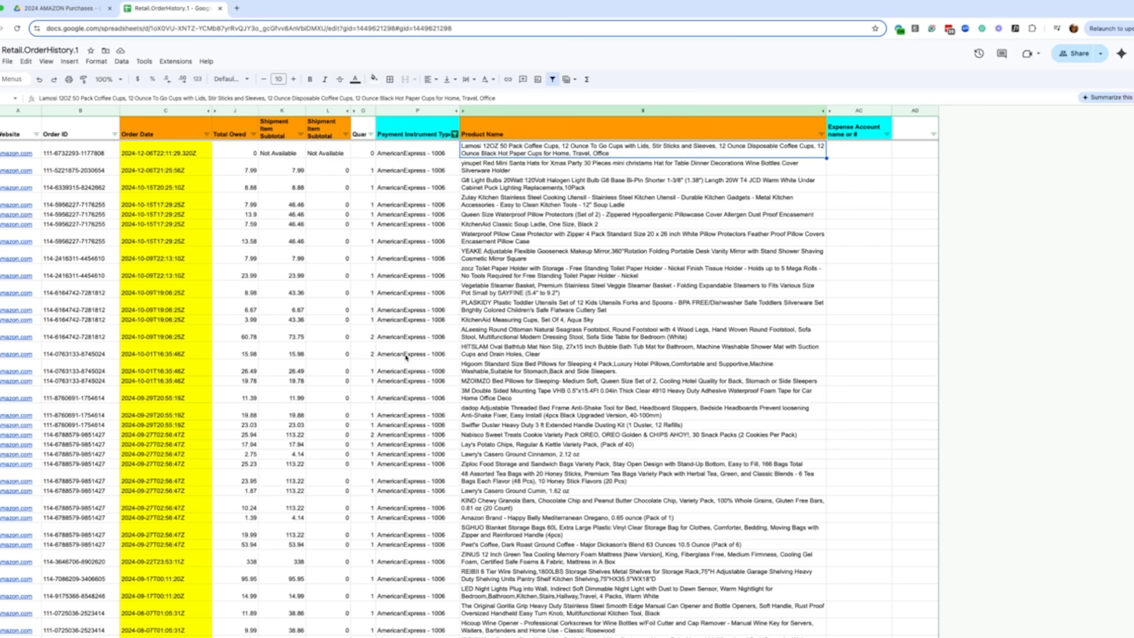
# Open the Amazon Purchases 2024_FINAL spreadsheet from the 2024 AMAZON Purchases Drive folder and examine its columns from Order Date to Product Name
pyautogui.click(71, 9)
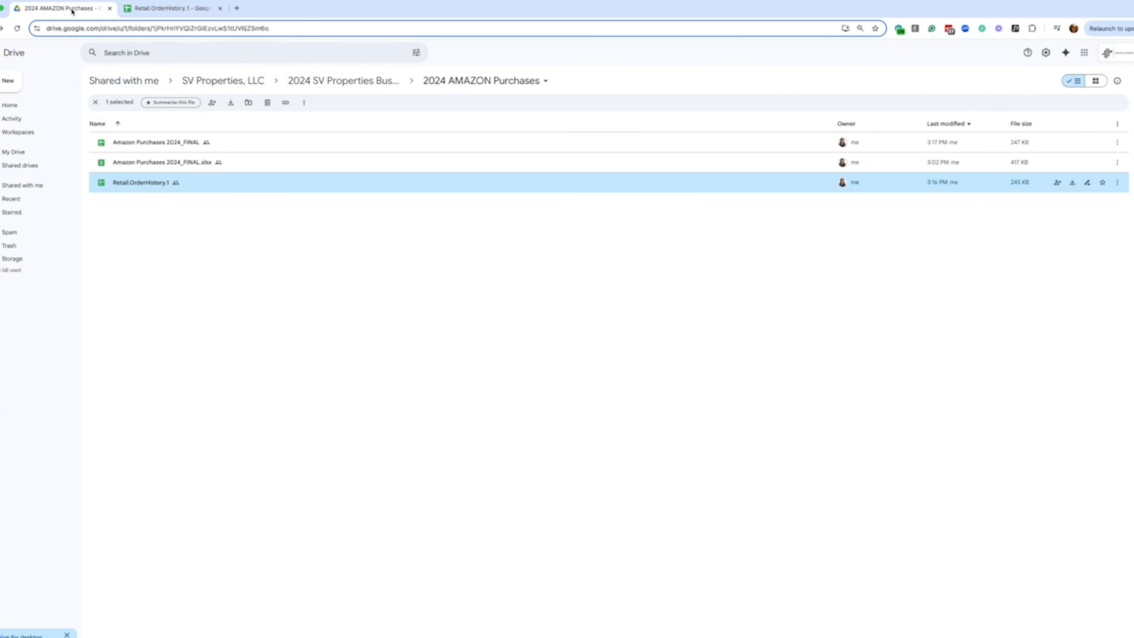
pyautogui.doubleClick(156, 142)
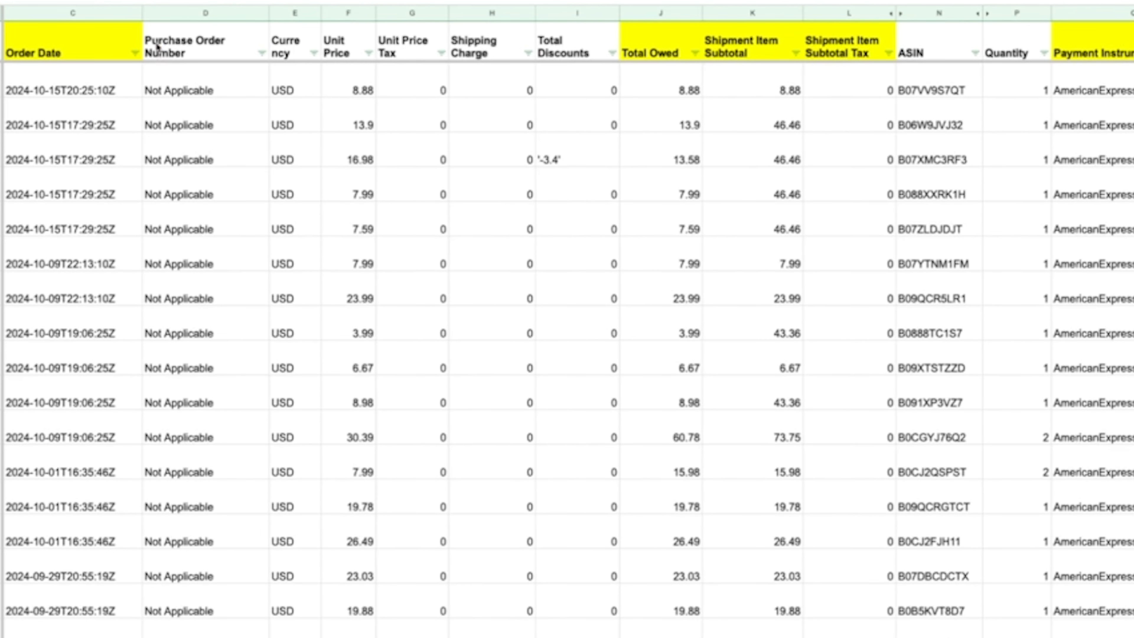
pyautogui.hscroll(1, 472, 263)
pyautogui.hscroll(3, 491, 261)
pyautogui.hscroll(-4, 522, 259)
pyautogui.hscroll(4, 500, 260)
pyautogui.scroll(-1, 500, 260)
pyautogui.scroll(1, 480, 261)
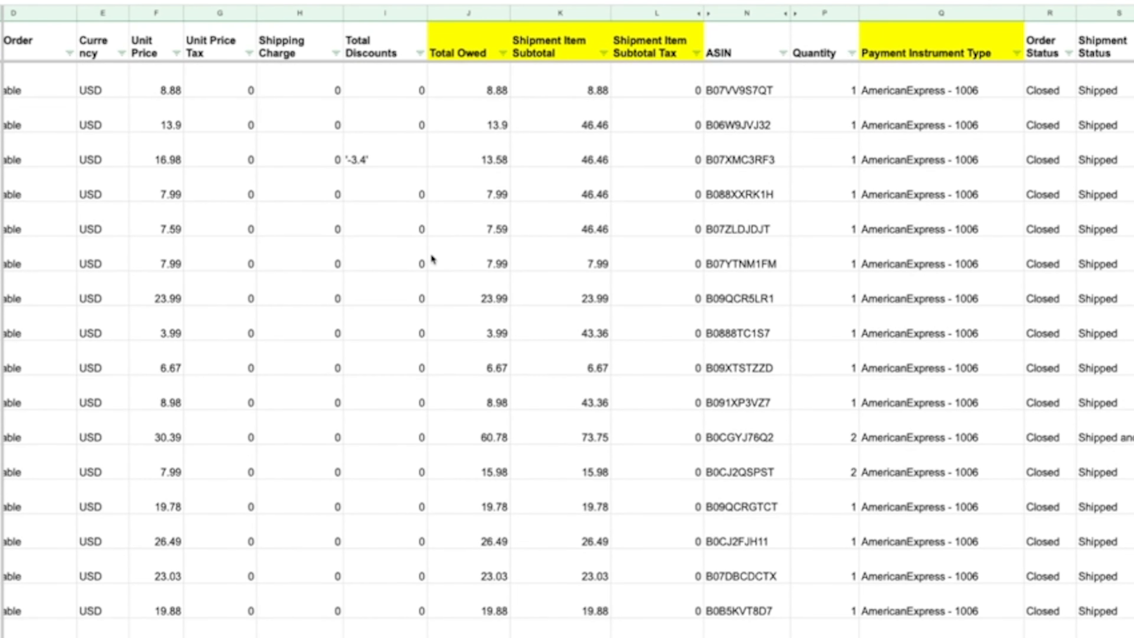
pyautogui.hscroll(4, 429, 257)
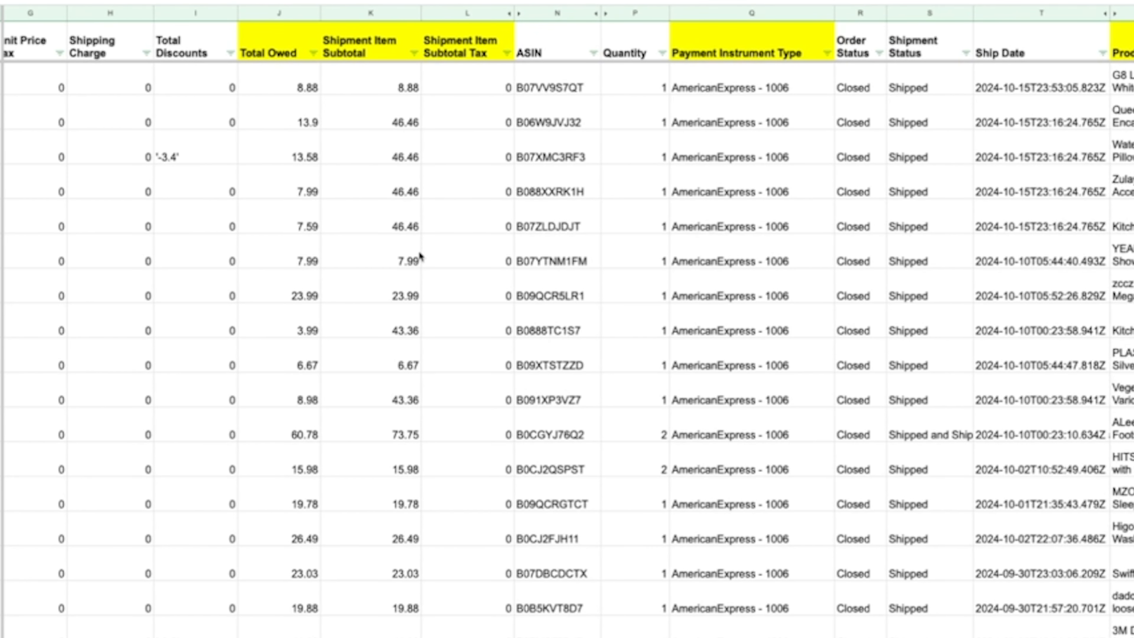
pyautogui.hscroll(4, 473, 254)
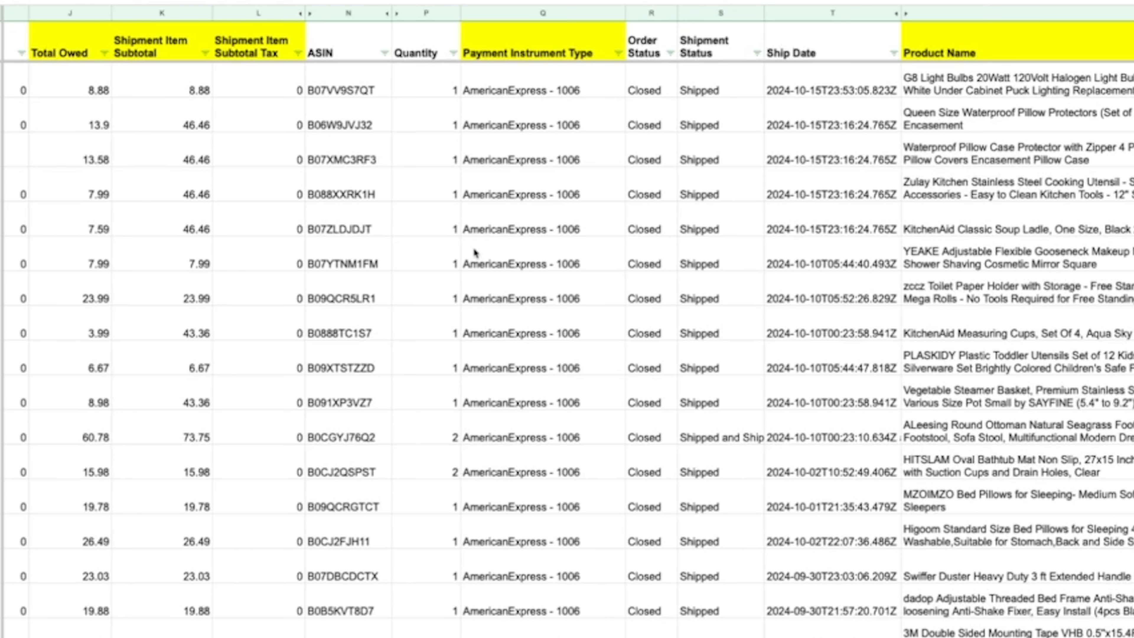
pyautogui.hscroll(-12, 475, 252)
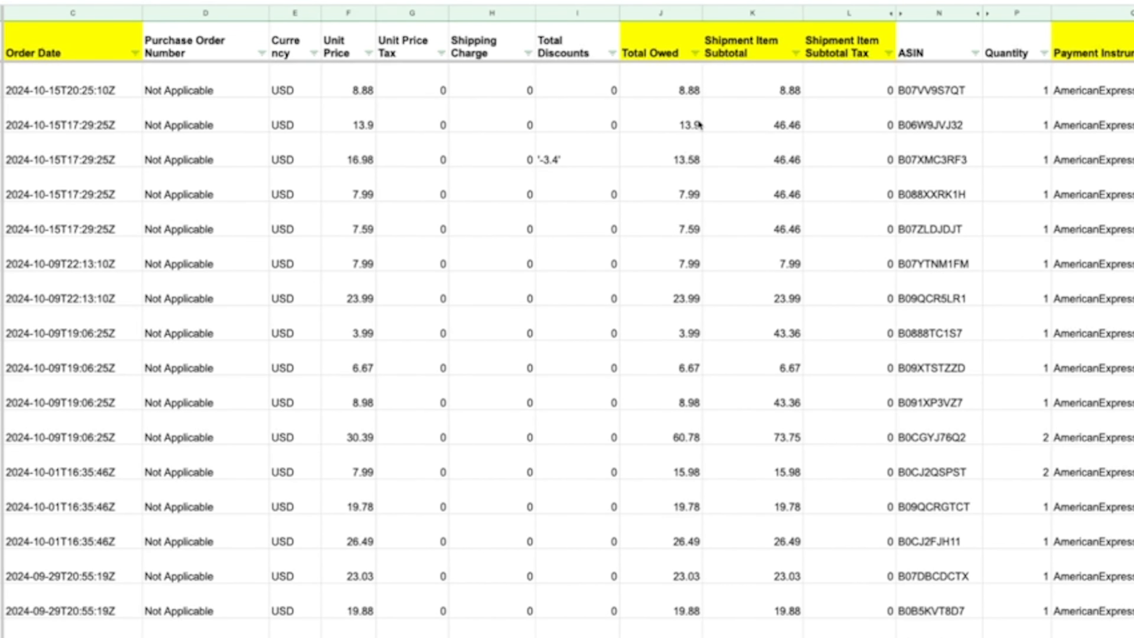
pyautogui.hscroll(10, 587, 225)
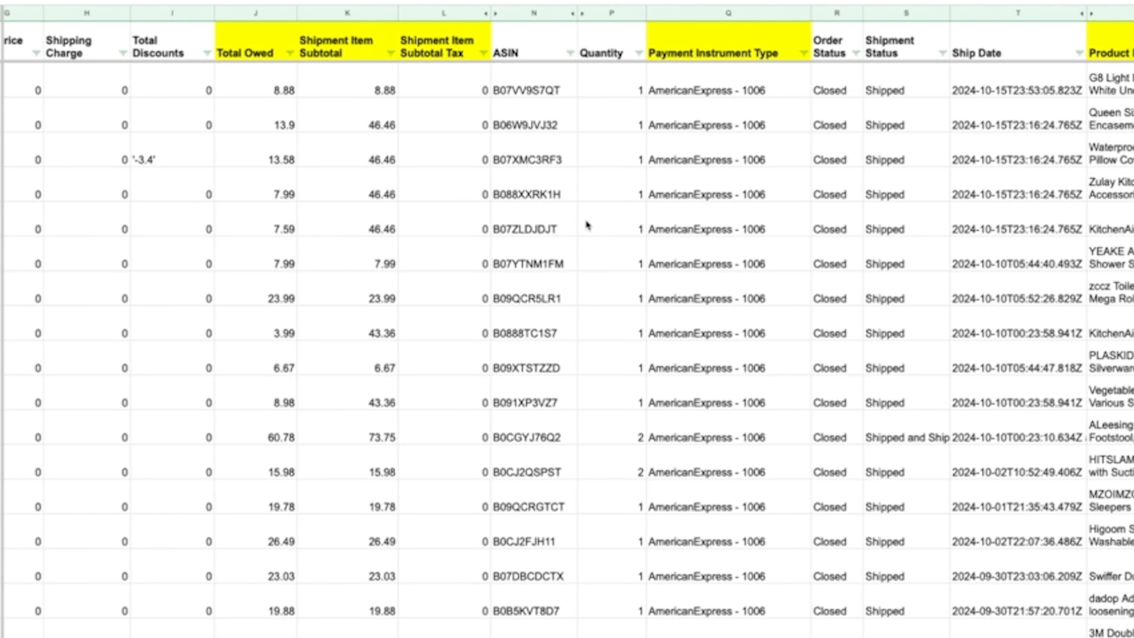
pyautogui.hscroll(2, 587, 225)
# Examine the Order Status, Shipment Status and Ship Date columns and the first order's product name in the final spreadsheet
pyautogui.moveTo(651, 13); pyautogui.dragTo(830, 13)
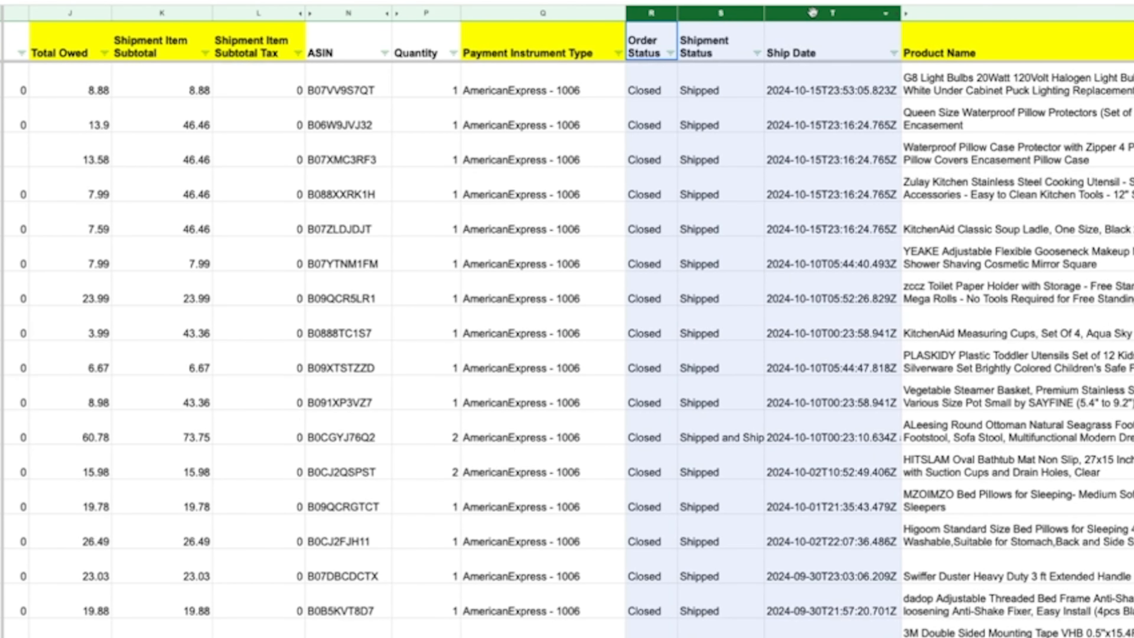
pyautogui.click(733, 157)
pyautogui.moveTo(655, 14); pyautogui.dragTo(818, 14)
pyautogui.click(761, 148)
pyautogui.click(842, 94)
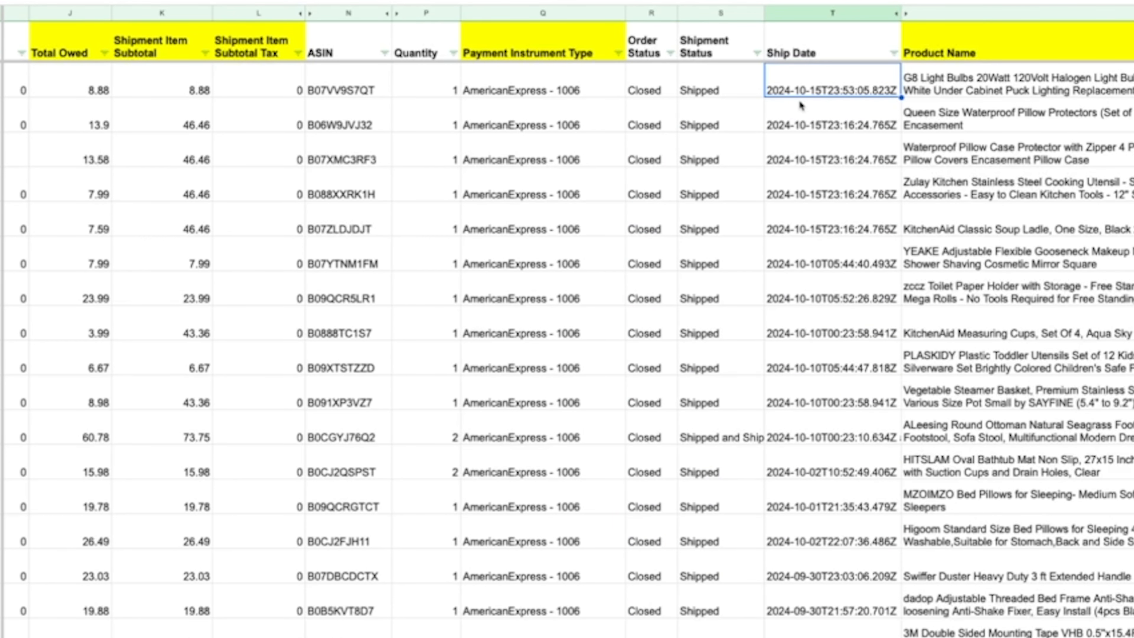
pyautogui.moveTo(801, 87); pyautogui.dragTo(783, 375)
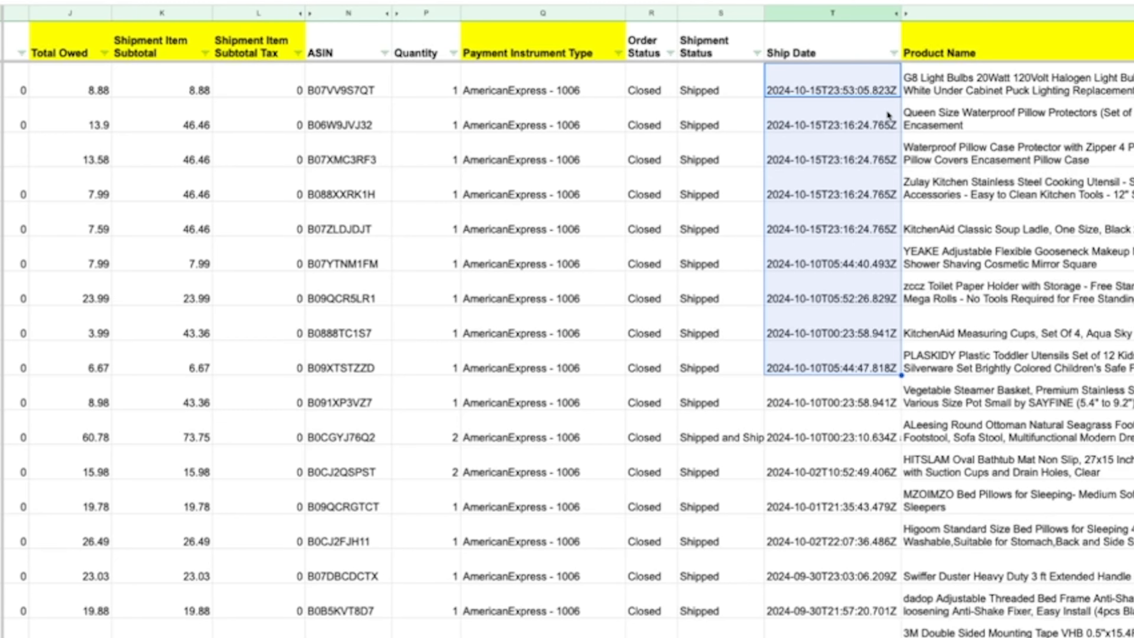
pyautogui.click(960, 84)
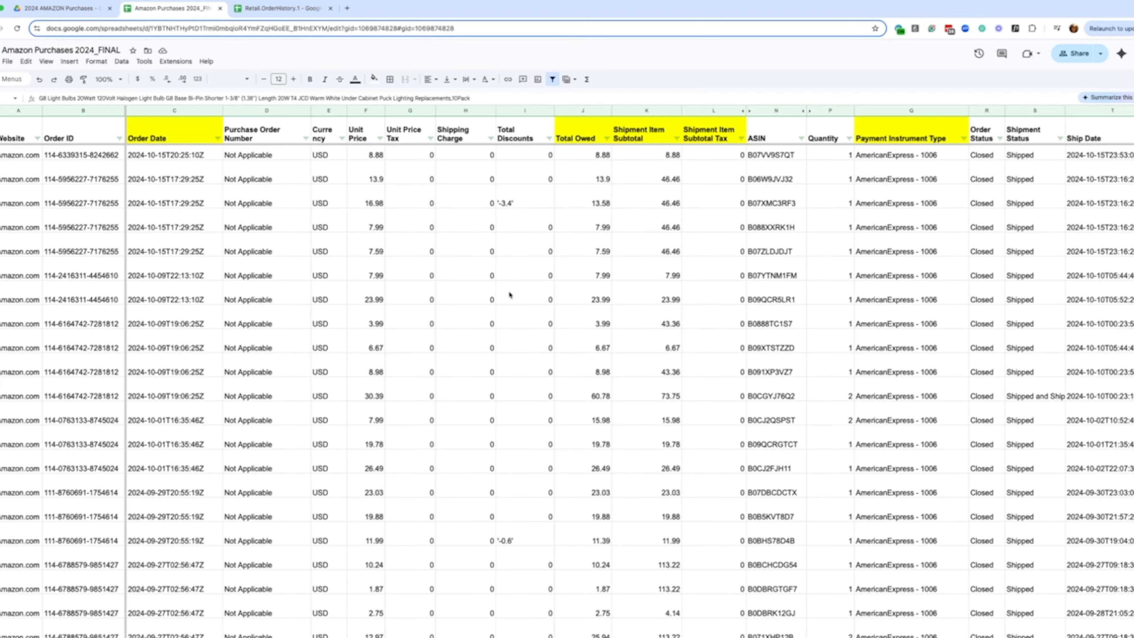
pyautogui.scroll(1, 511, 294)
pyautogui.hscroll(1, 491, 332)
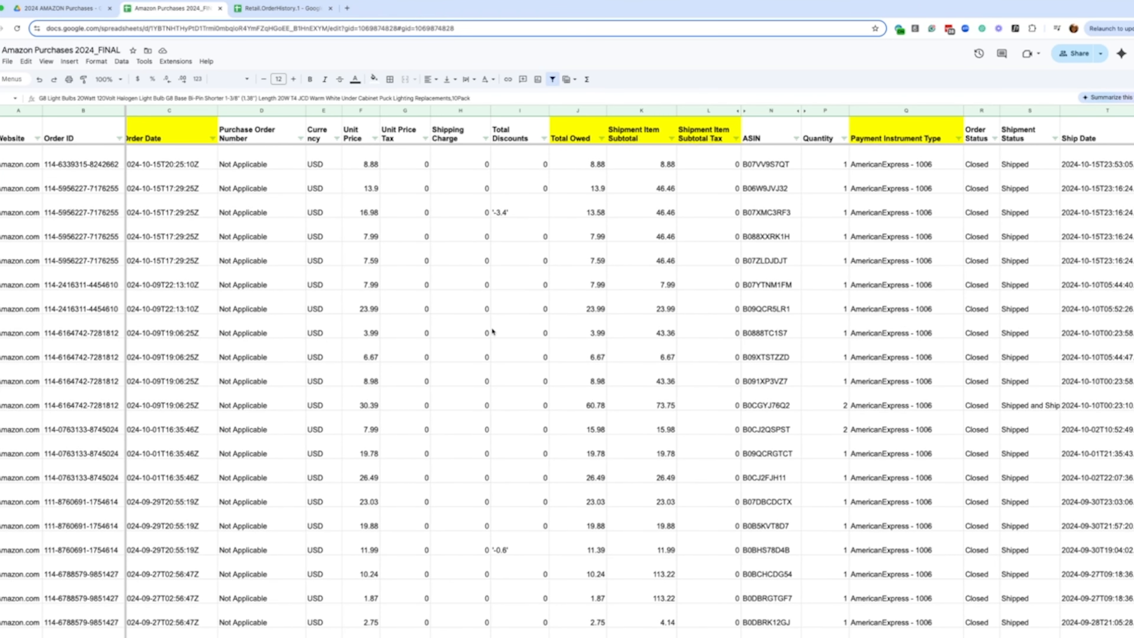
pyautogui.hscroll(-1, 458, 323)
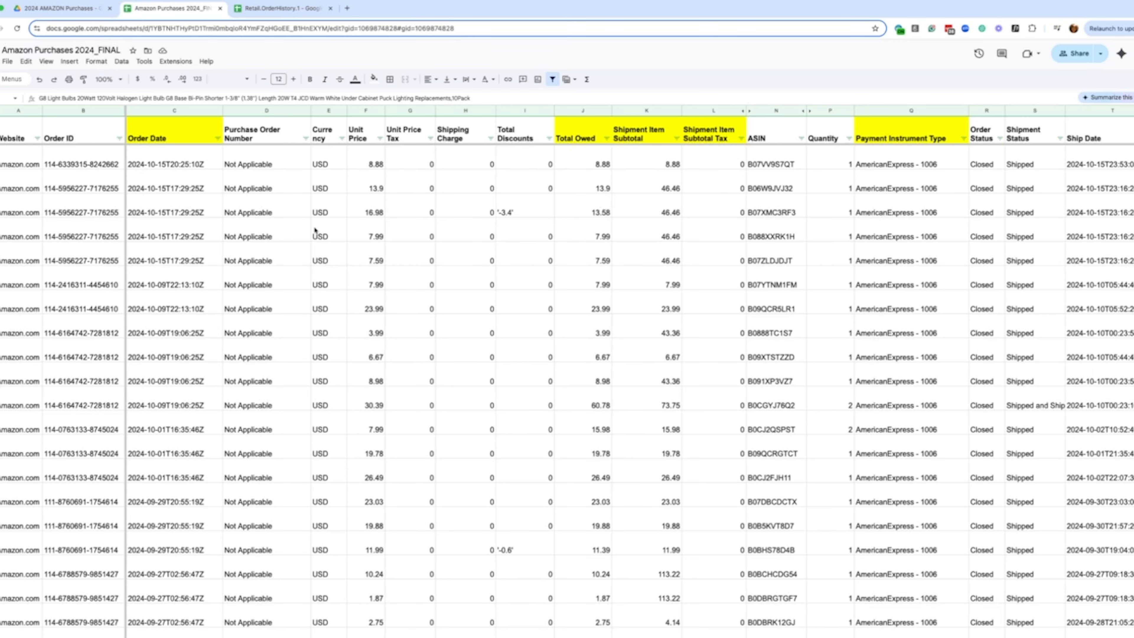
# Switch back to the Retail.OrderHistory.1 spreadsheet and inspect the Order Date header and the Total Owed for the G8 light bulbs
pyautogui.click(267, 9)
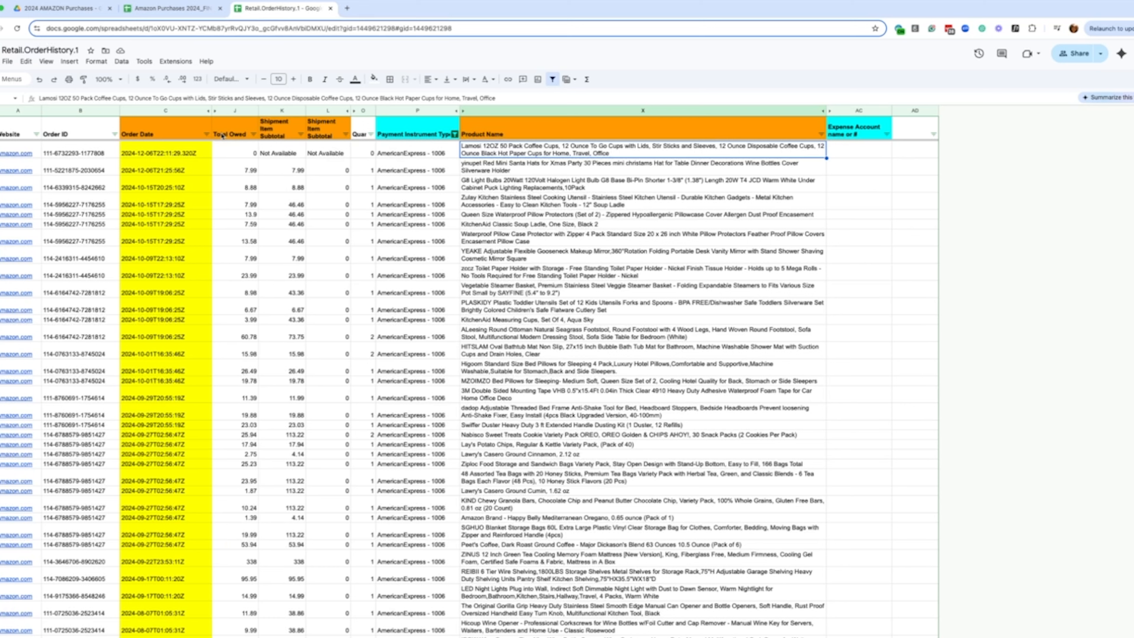
pyautogui.click(185, 136)
pyautogui.click(233, 191)
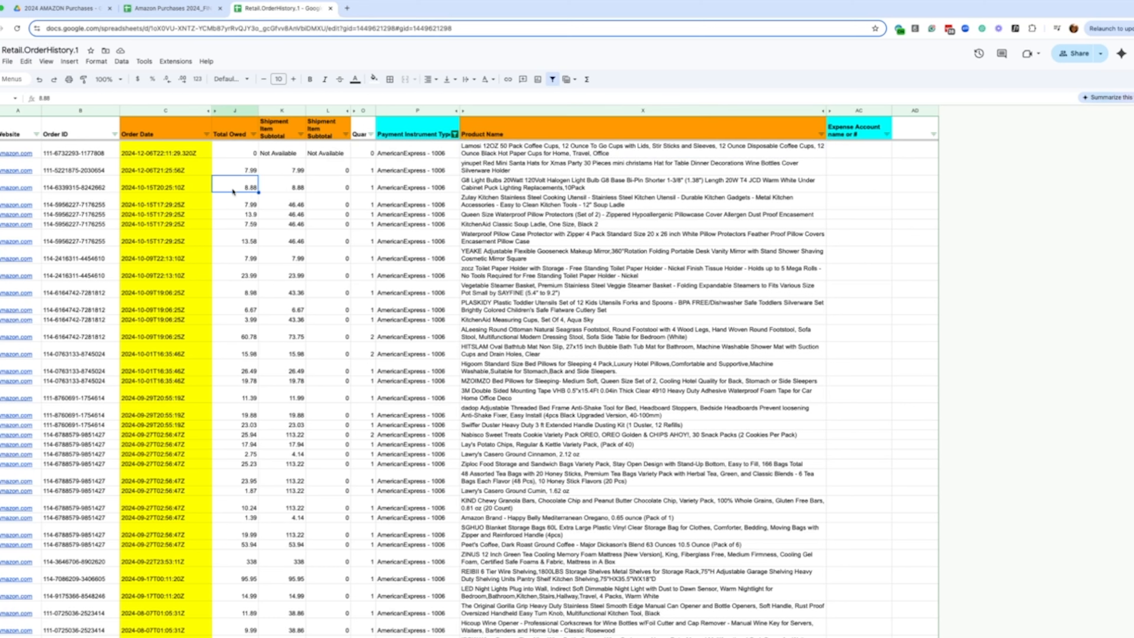